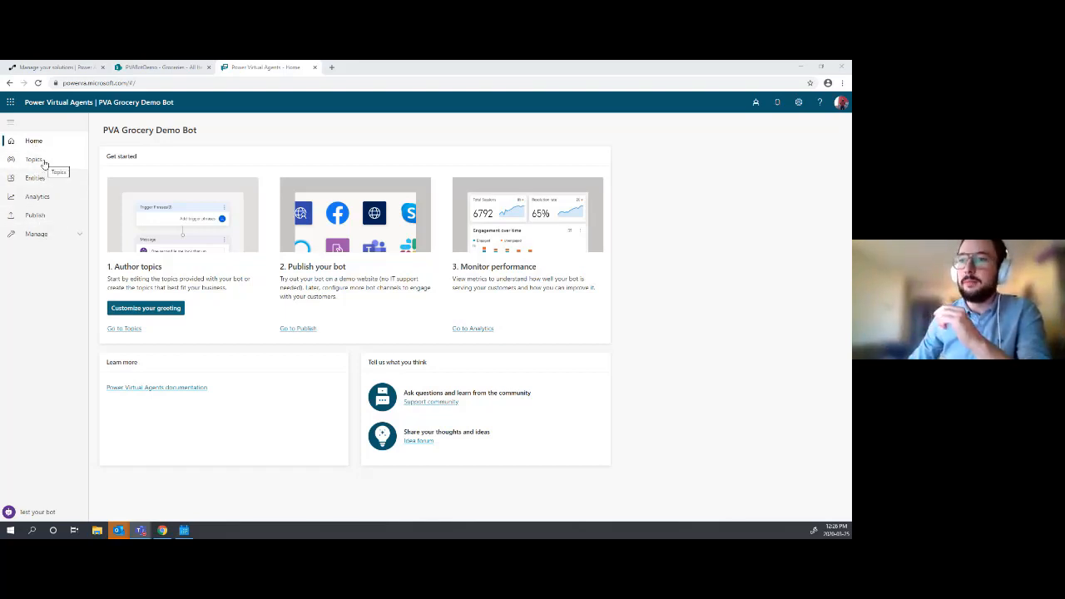
# - Open the Topics list of the PVA Grocery Demo Bot
pyautogui.click(45, 163)
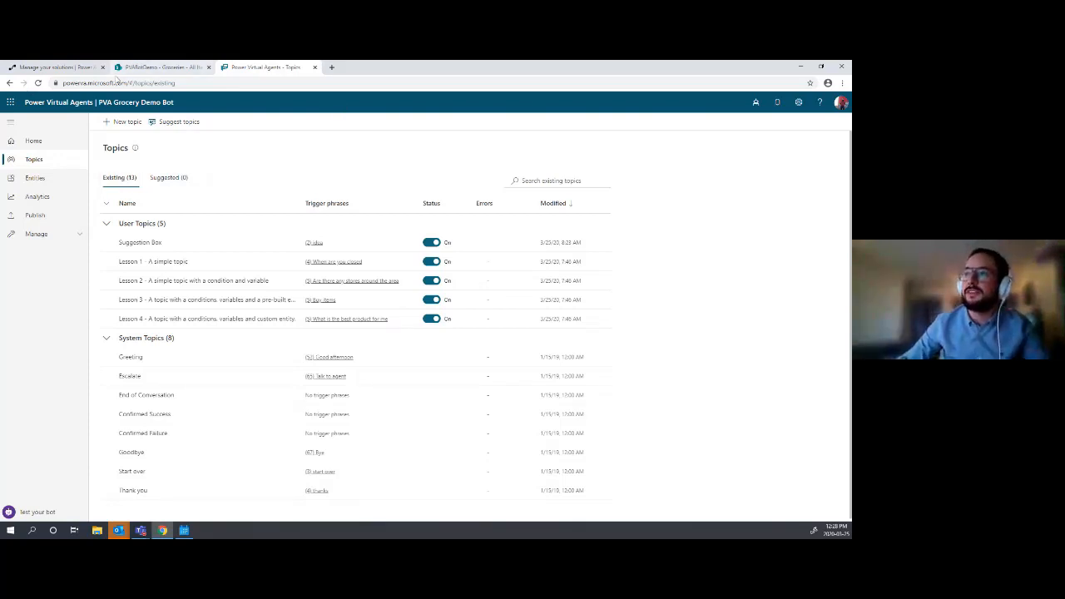
pyautogui.click(150, 67)
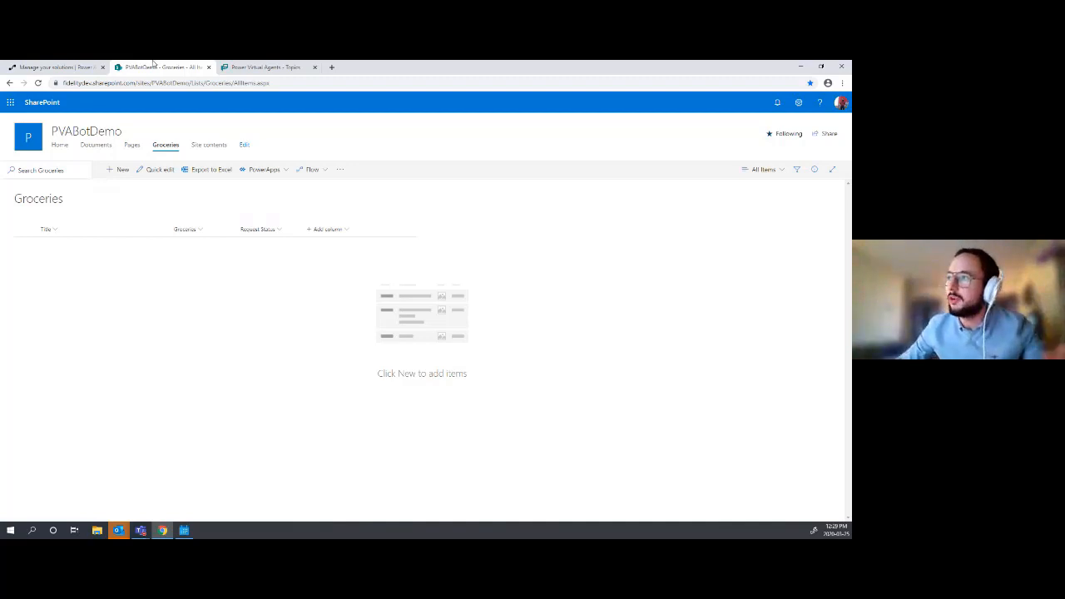
pyautogui.click(255, 67)
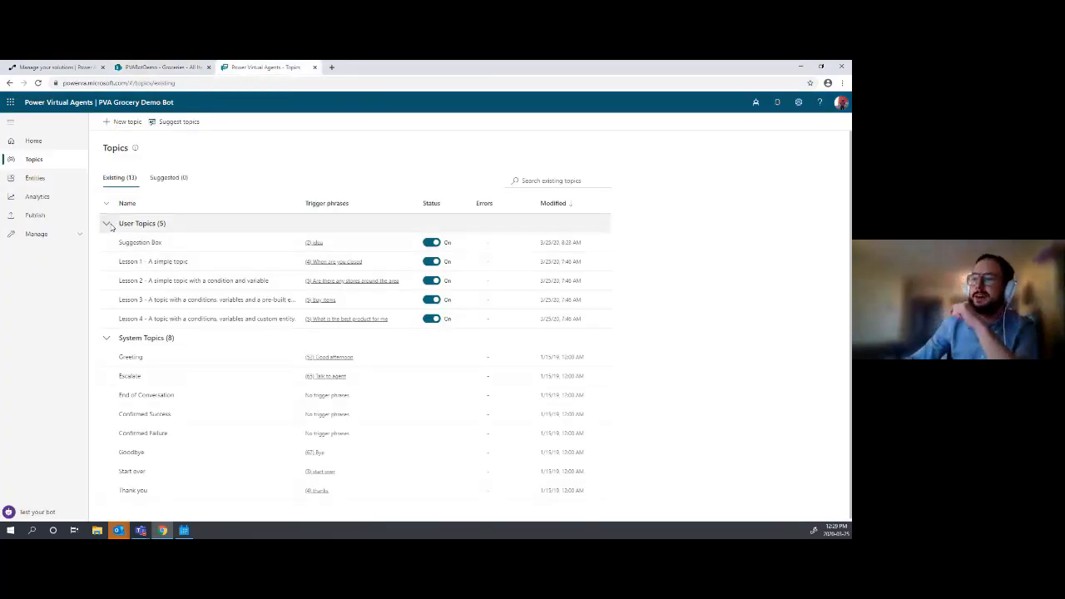
# - Create a 'Grocery List' topic with trigger phrases grocery, groceries, shopping list and food
pyautogui.click(127, 122)
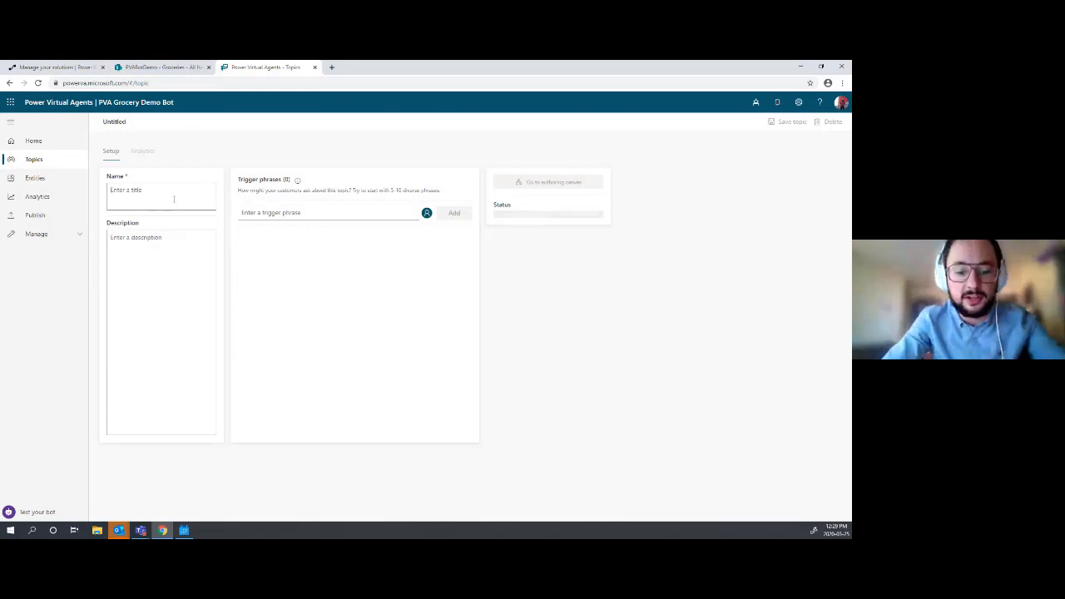
pyautogui.write('Grocer')
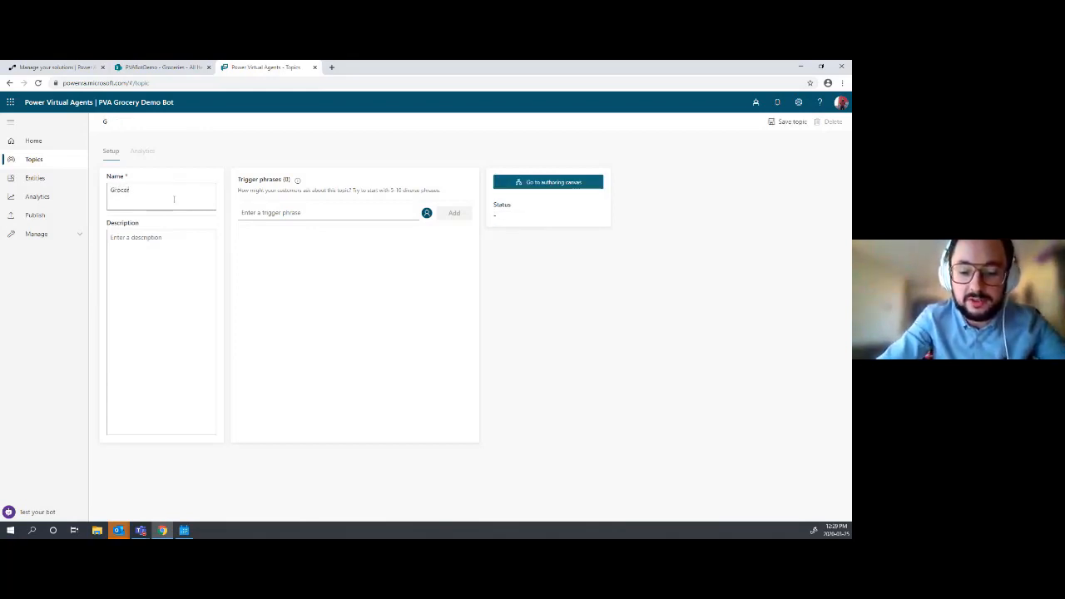
pyautogui.write('y')
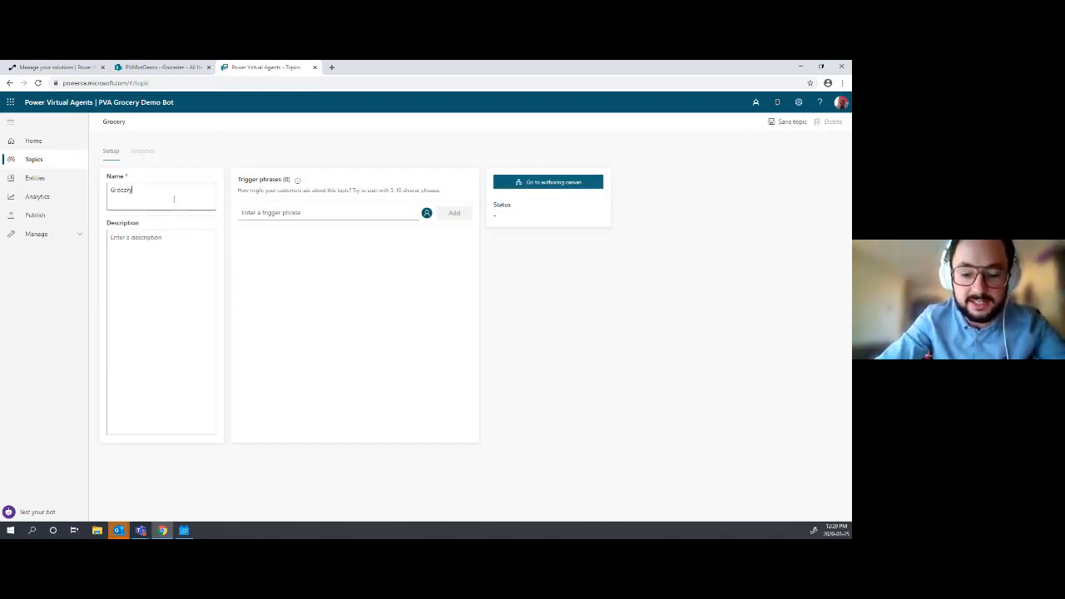
pyautogui.write(' List')
pyautogui.click(307, 214)
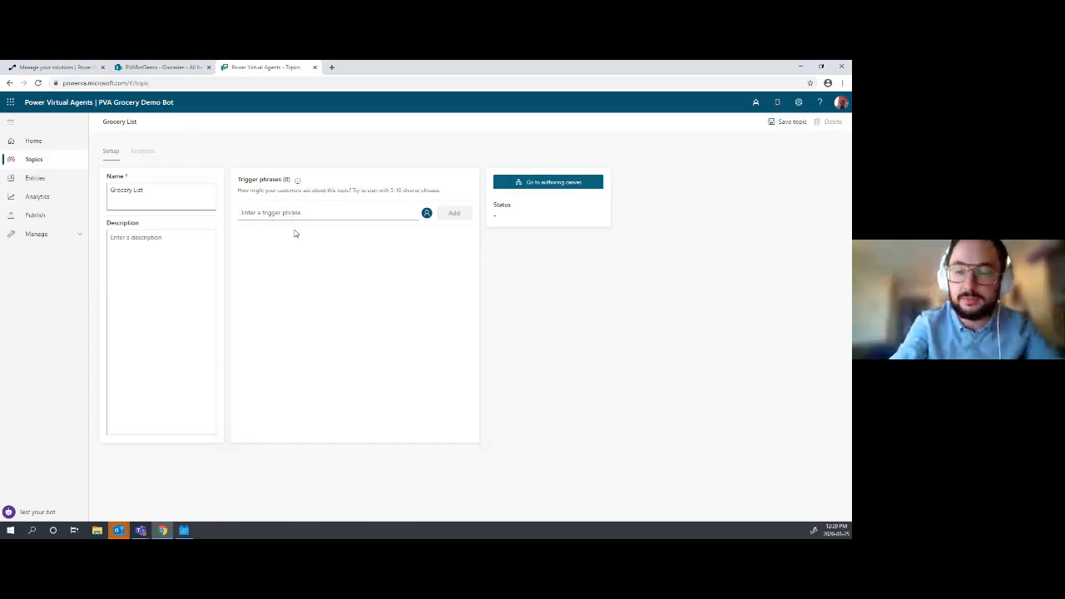
pyautogui.write('gr')
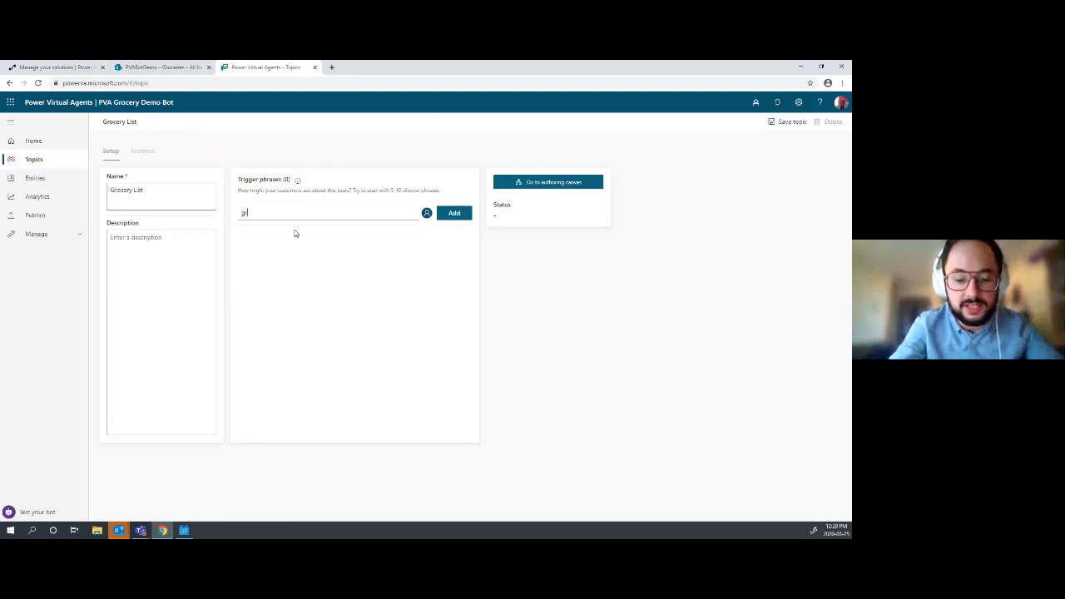
pyautogui.write('ocery')
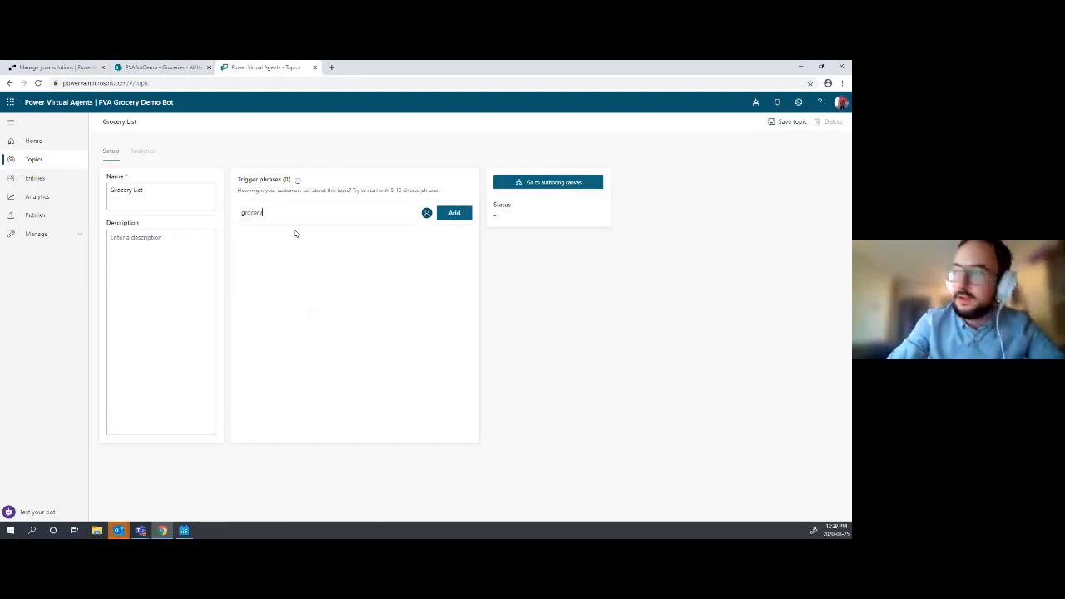
pyautogui.press('Return')
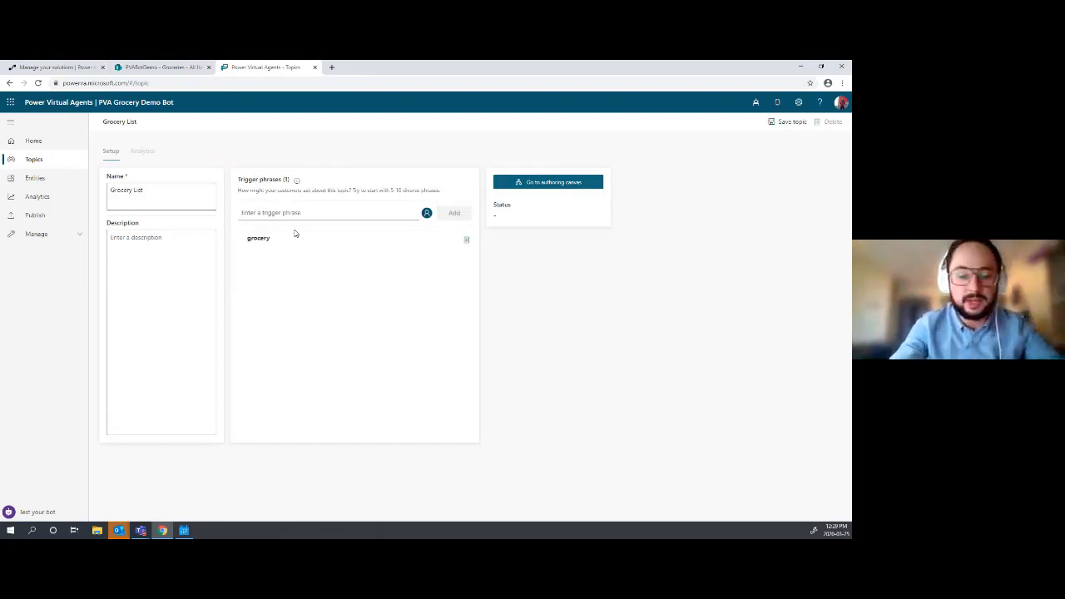
pyautogui.write('gr')
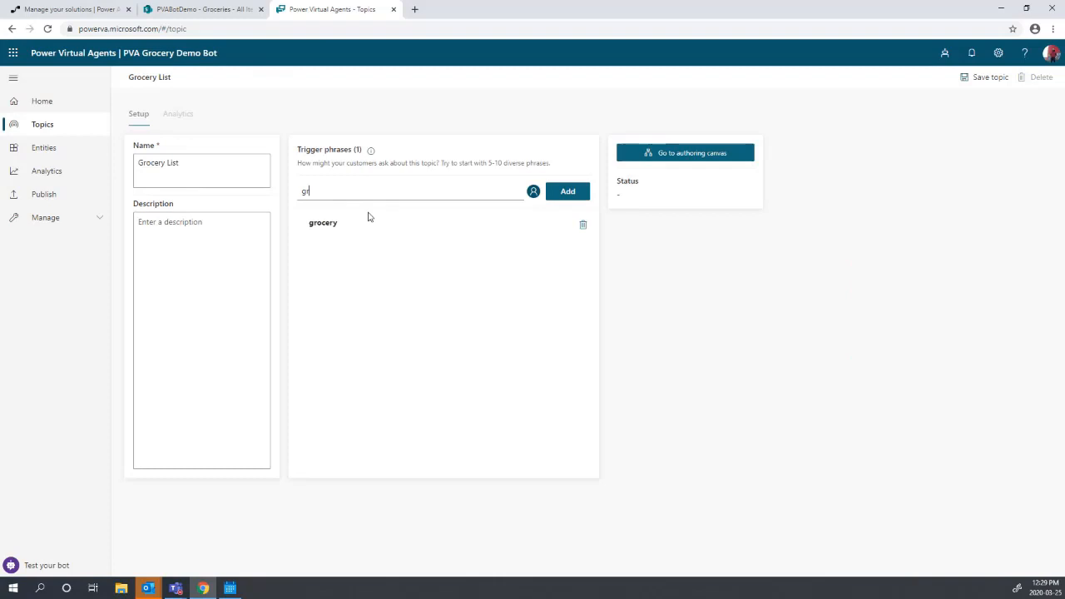
pyautogui.write('oceries')
pyautogui.press('Return')
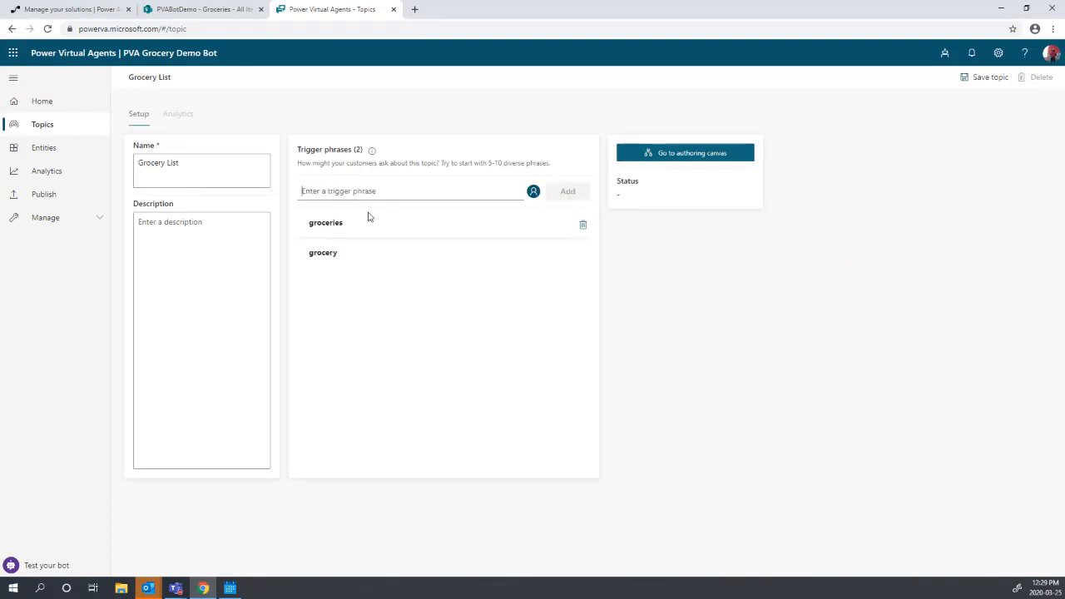
pyautogui.write('shopping')
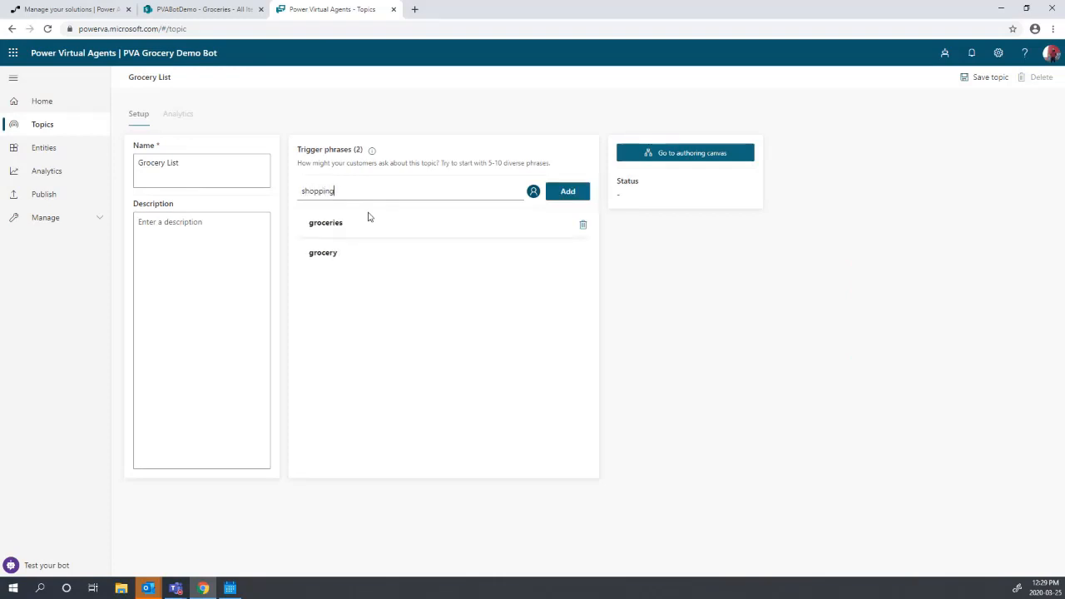
pyautogui.write(' list')
pyautogui.press('Return')
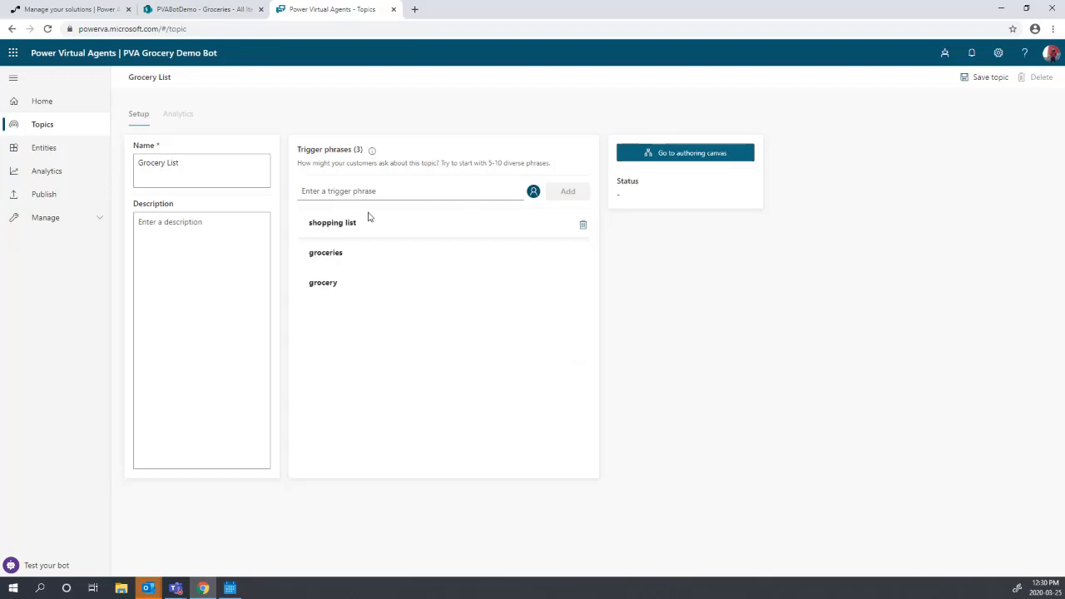
pyautogui.write('food')
pyautogui.press('Return')
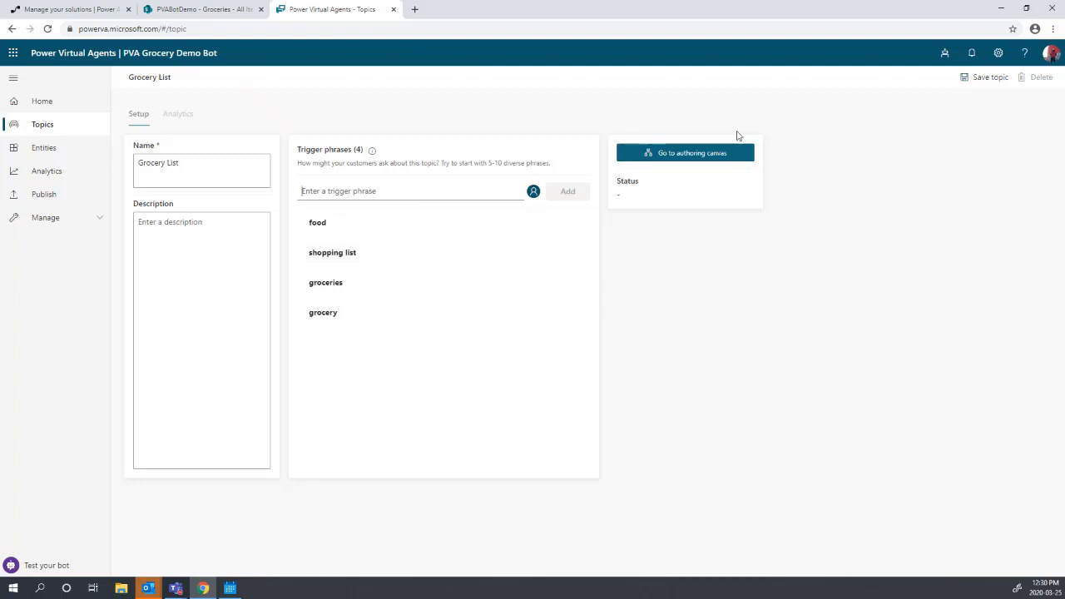
# - Save the topic and make its first bot message read 'Hi I'm FoodBot!'
pyautogui.click(707, 153)
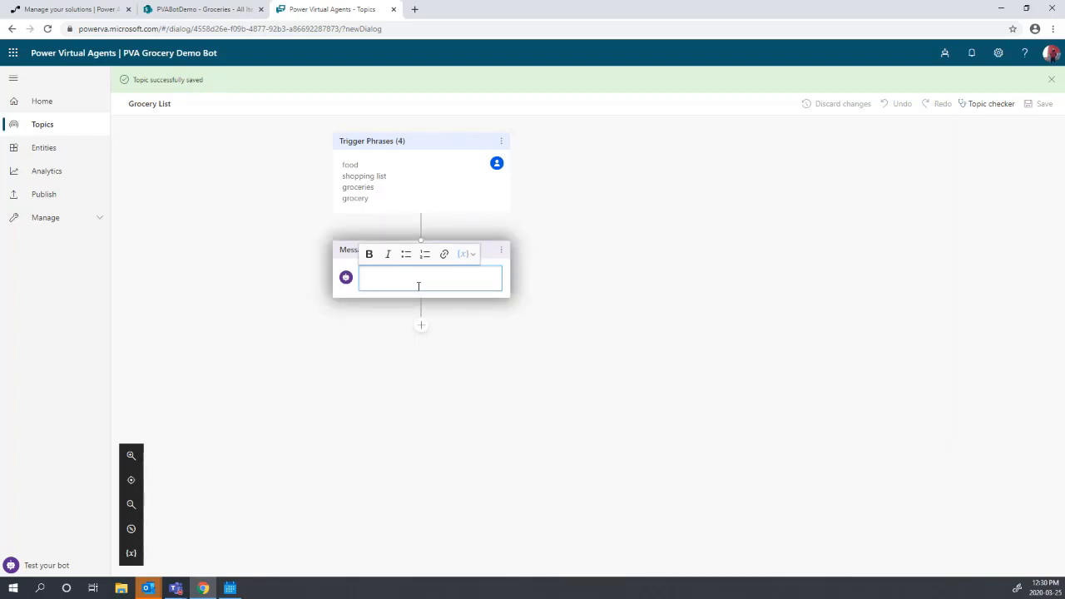
pyautogui.write('Hi Im')
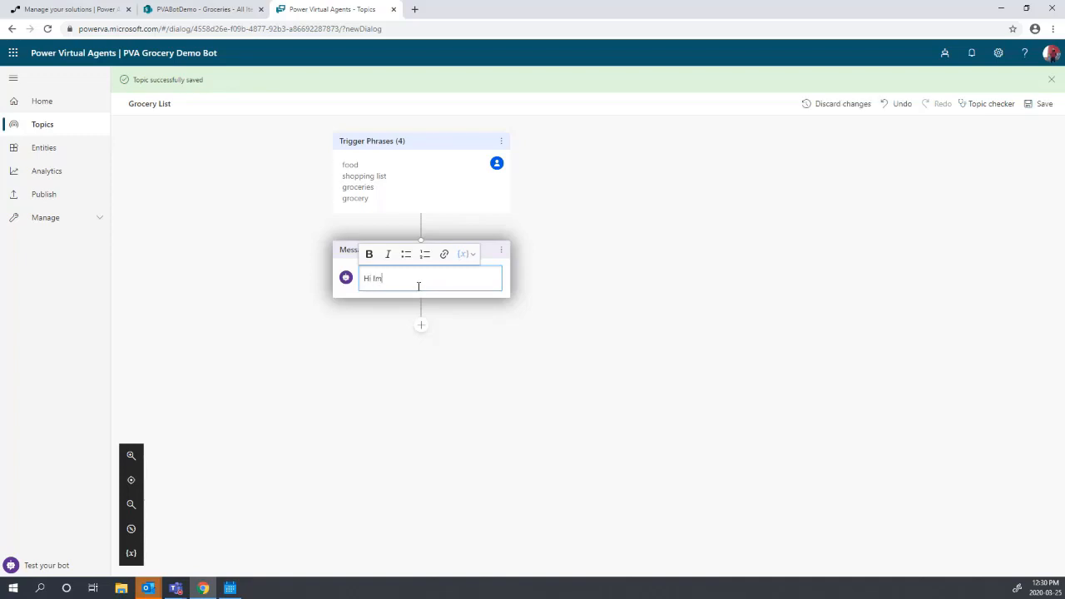
pyautogui.press('BackSpace')
pyautogui.write("'m")
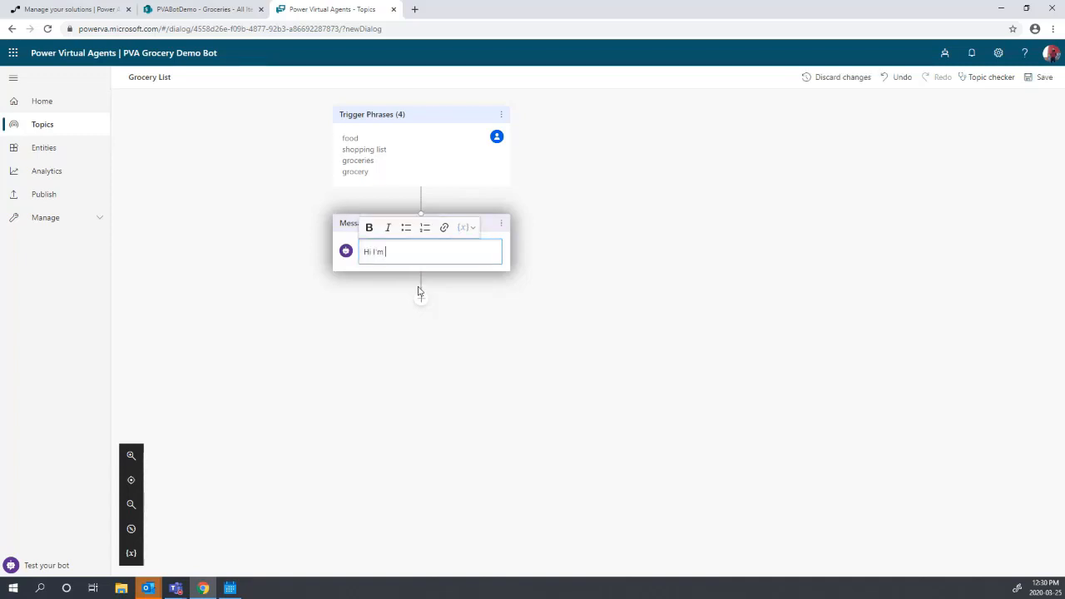
pyautogui.write('FoodBot!')
pyautogui.click(442, 313)
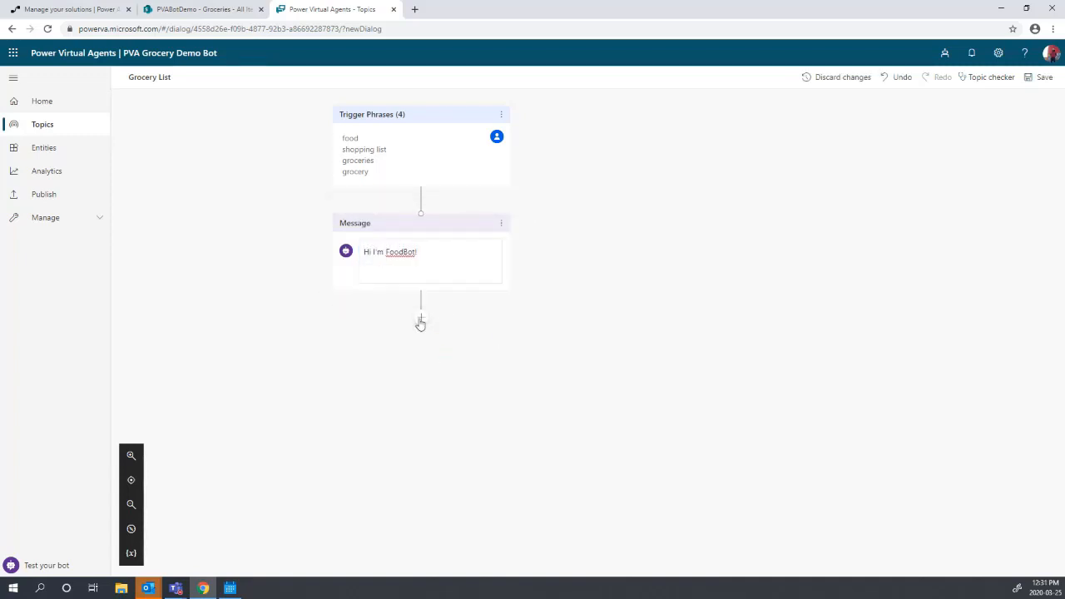
pyautogui.click(421, 322)
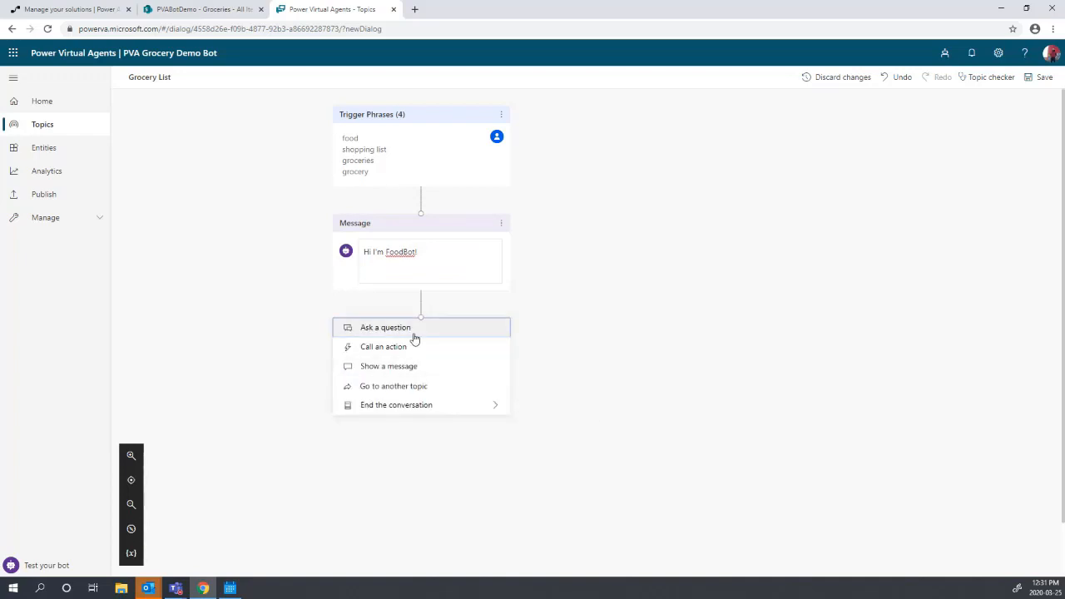
# - Add the question 'What do you want to do?' answered with multiple choice options
pyautogui.click(419, 326)
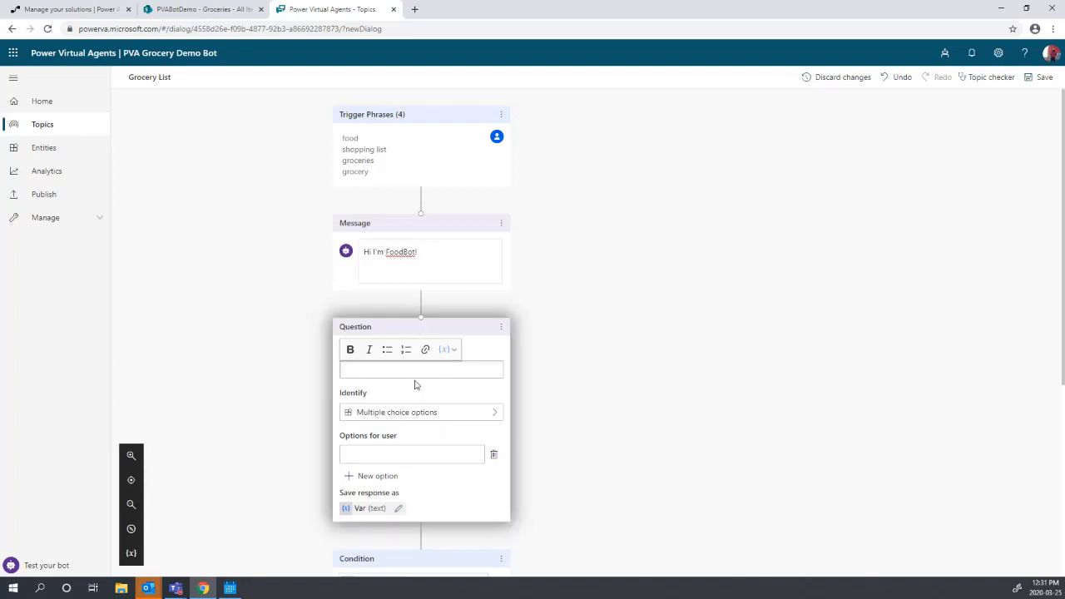
pyautogui.write('What do you want to do?')
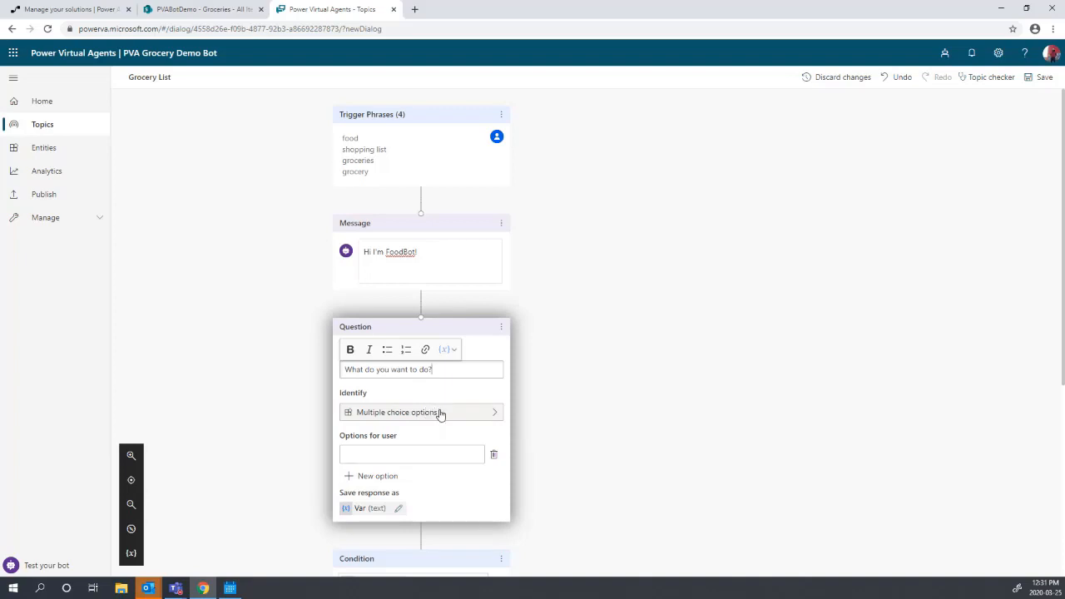
pyautogui.click(442, 414)
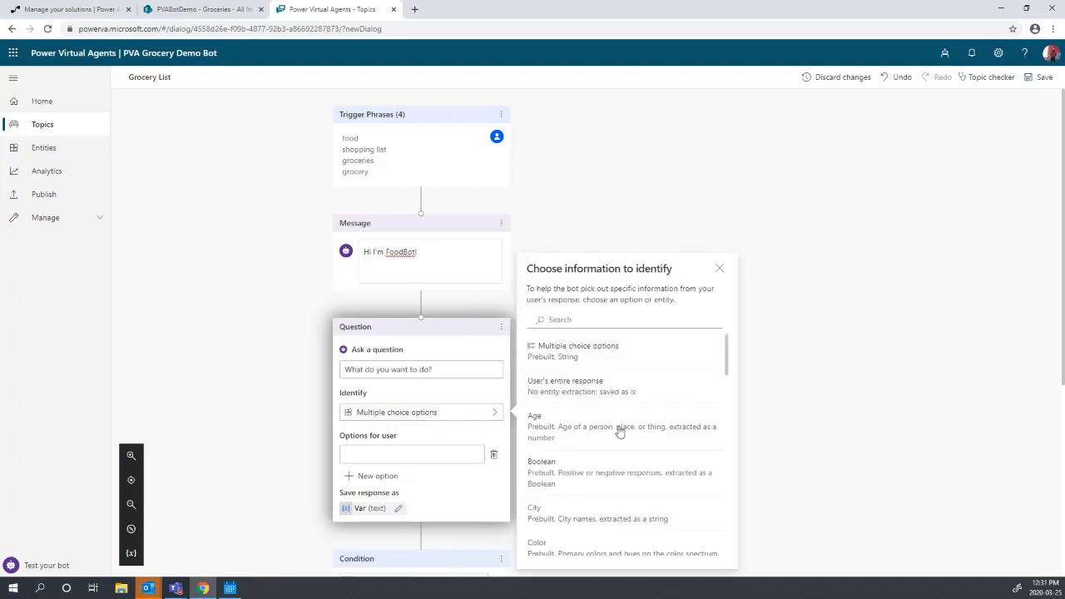
pyautogui.scroll(-5, 620, 433)
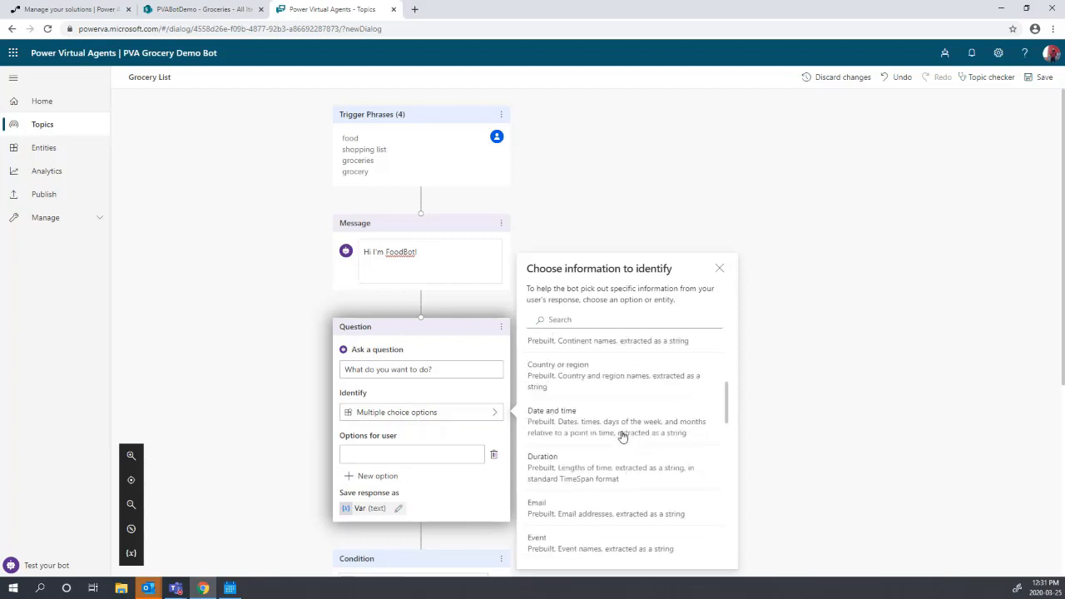
pyautogui.scroll(5, 621, 424)
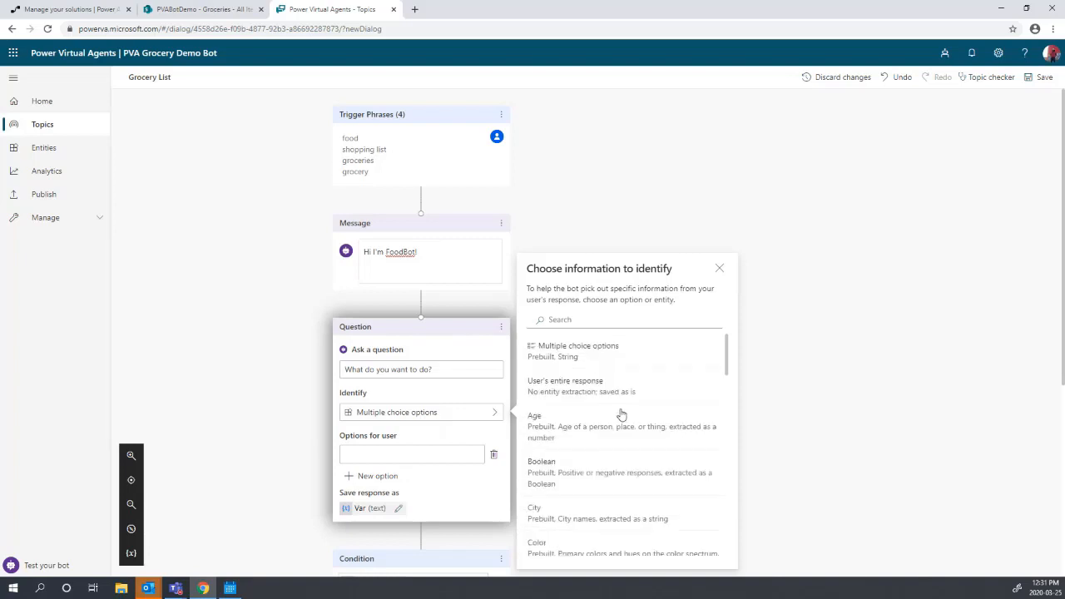
pyautogui.click(597, 366)
# - Give the question two options: 'Order Gorceries' and 'Check status of a previous order'
pyautogui.click(424, 456)
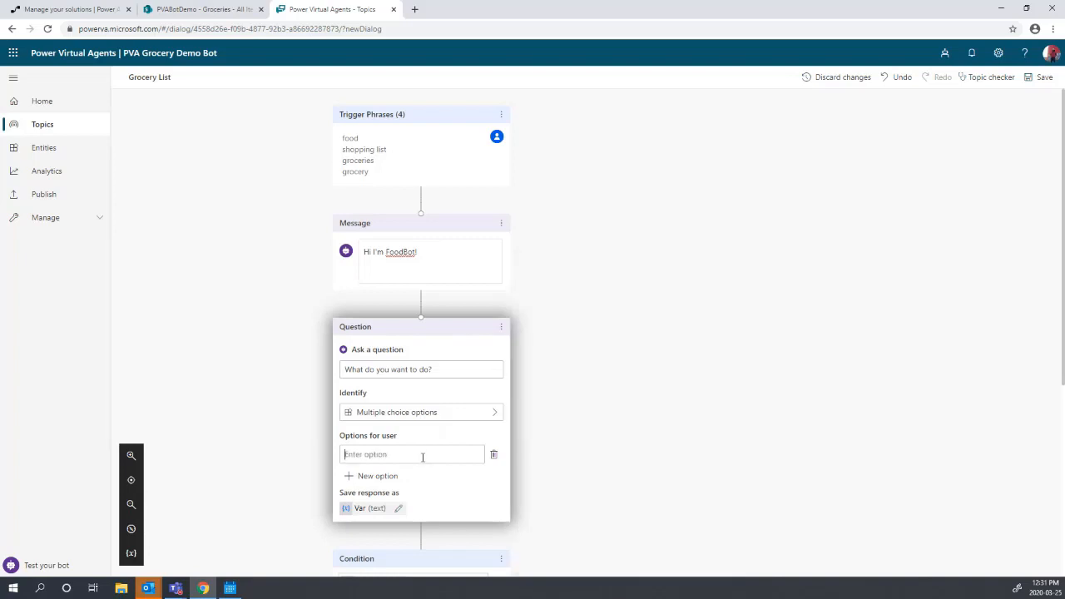
pyautogui.write('Order Gorceries')
pyautogui.tripleClick(422, 457)
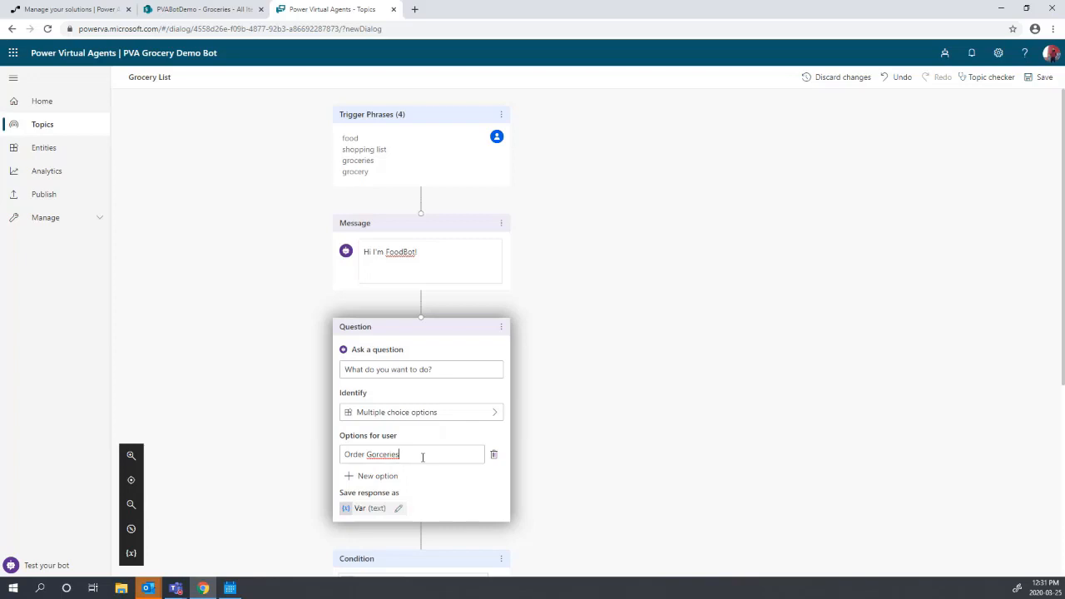
pyautogui.click(381, 476)
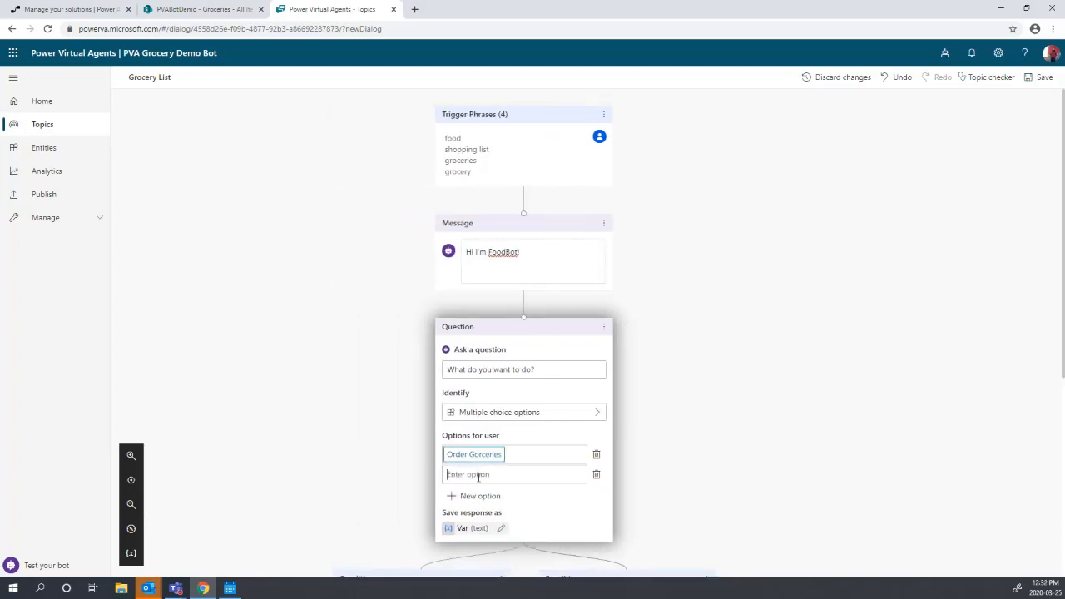
pyautogui.write('Check status of a previous order')
pyautogui.scroll(-5, 331, 308)
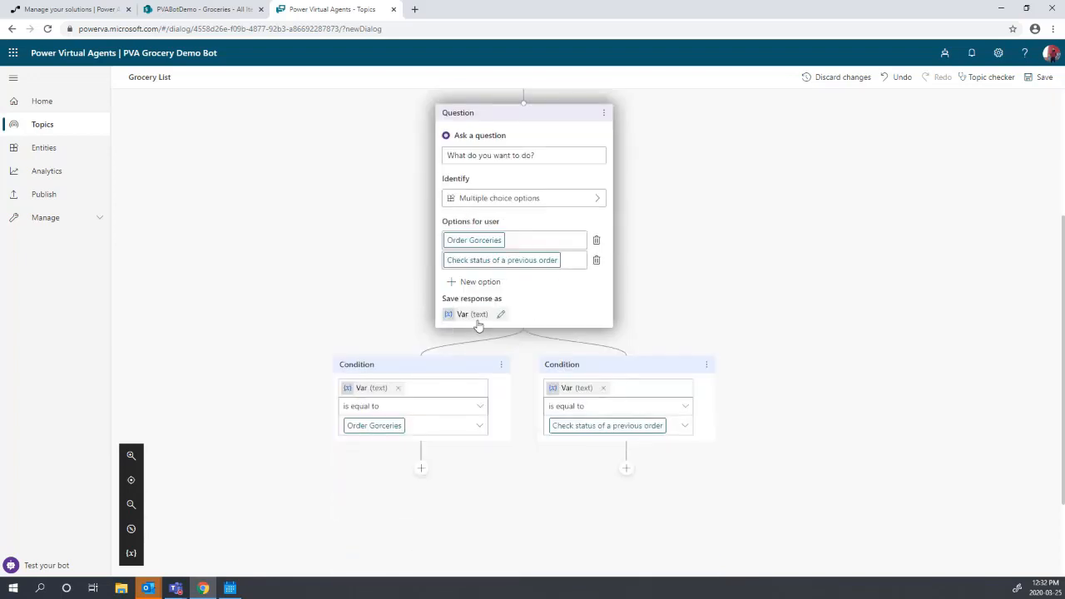
pyautogui.click(476, 323)
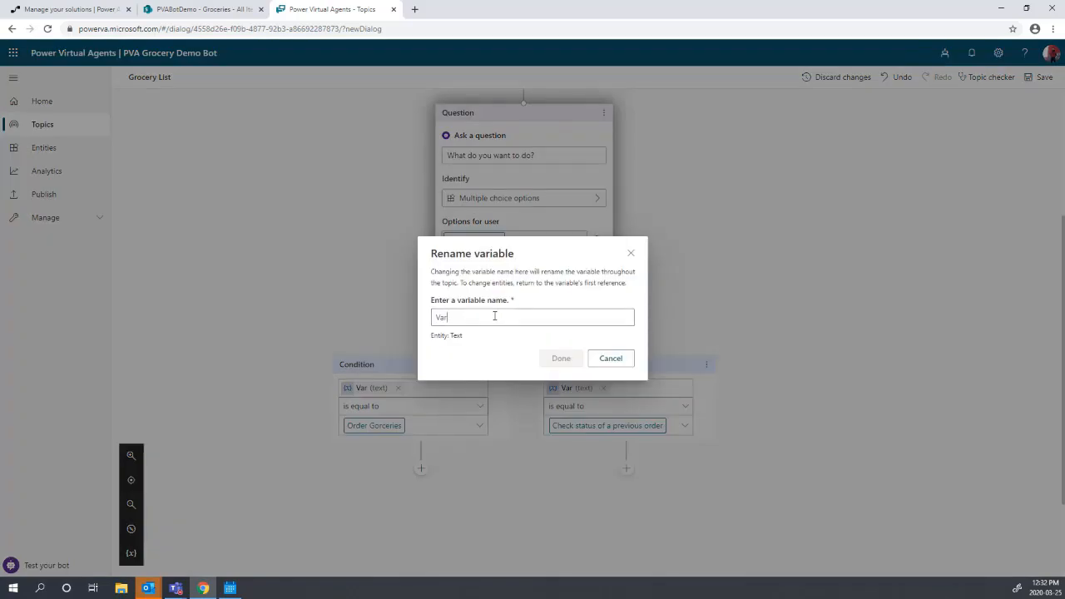
# - Rename the menu answer variable to VarChoiceofFunction
pyautogui.write('Ch')
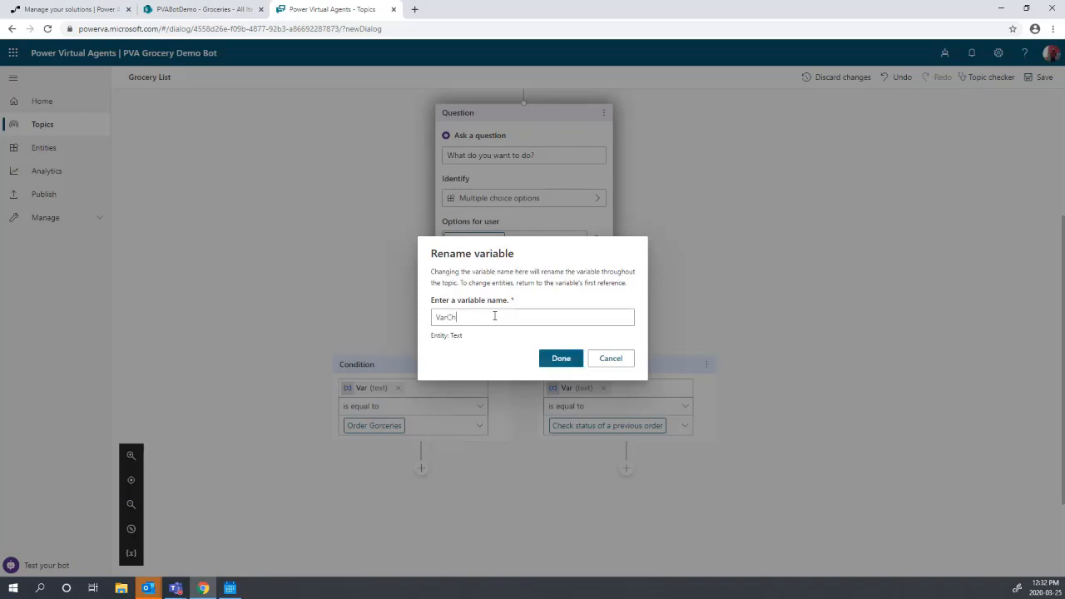
pyautogui.write('oiceofFunction')
pyautogui.click(559, 358)
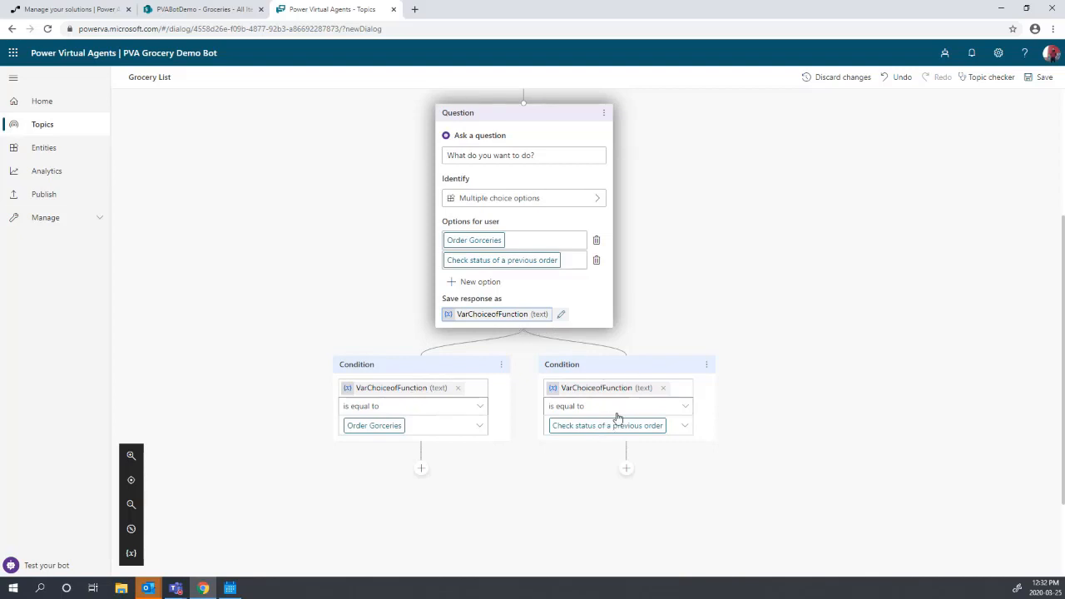
pyautogui.scroll(-3, 627, 478)
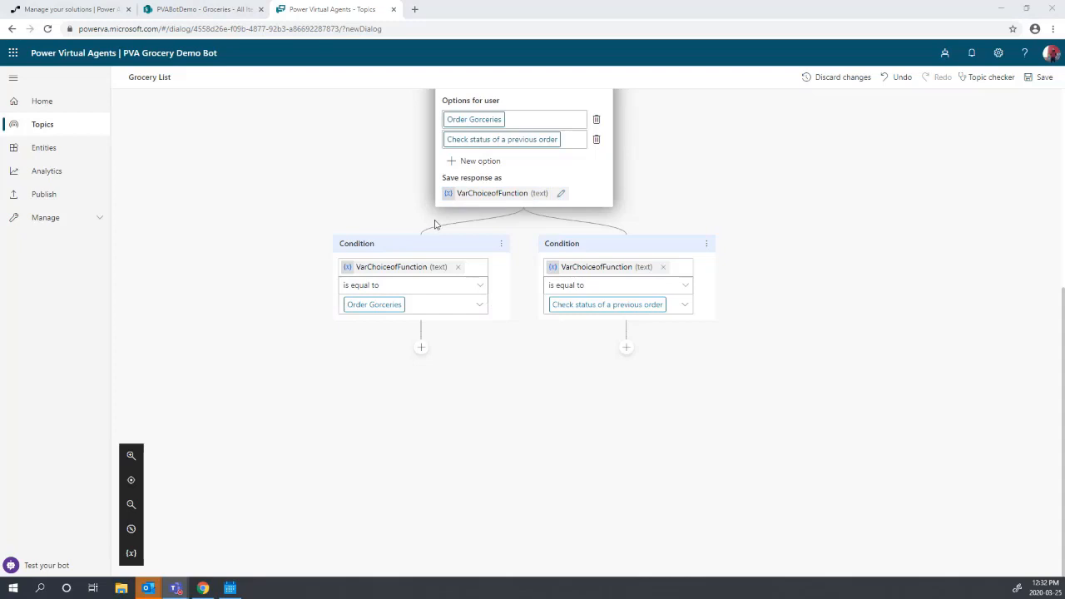
# - Add a new node beneath the Order Gorceries condition
pyautogui.click(421, 349)
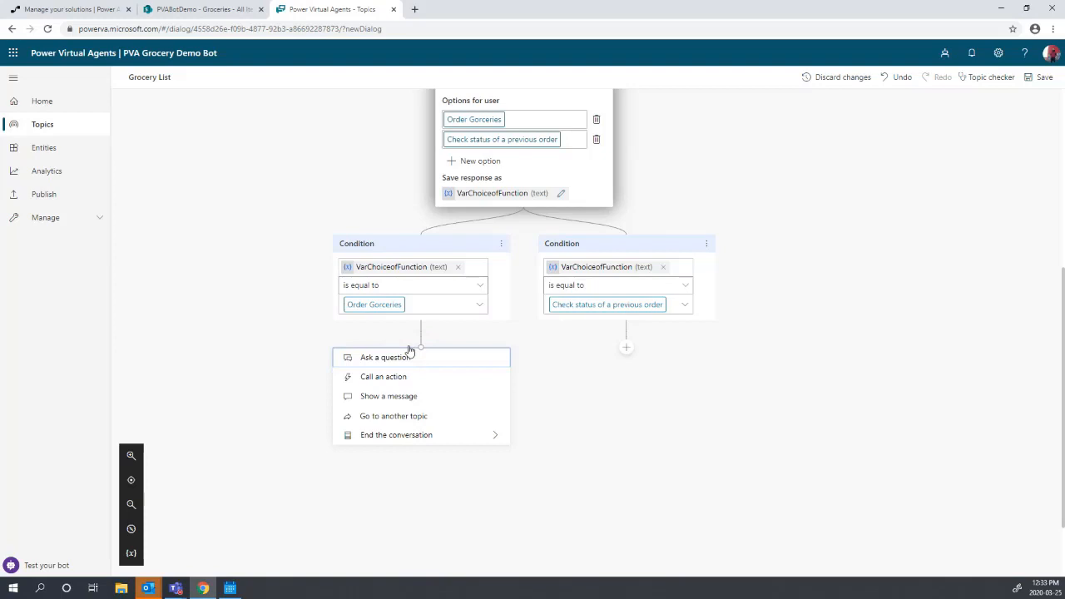
# - Add the question 'Please enter your email', identifying Email, with variable name VarUserEmail
pyautogui.click(365, 358)
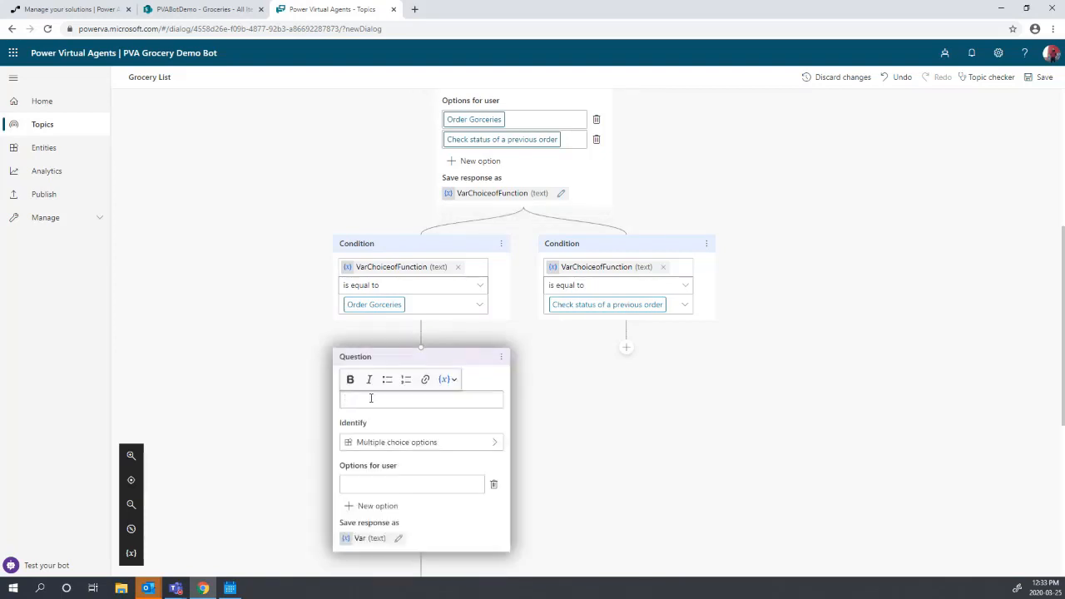
pyautogui.write('Please enter your email')
pyautogui.click(458, 454)
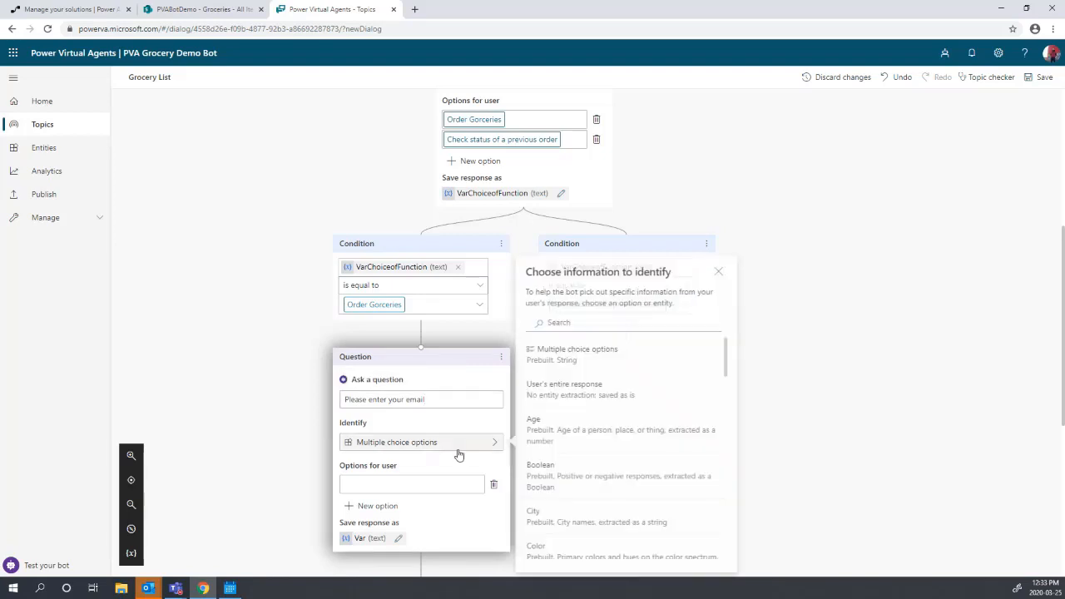
pyautogui.scroll(-5, 595, 433)
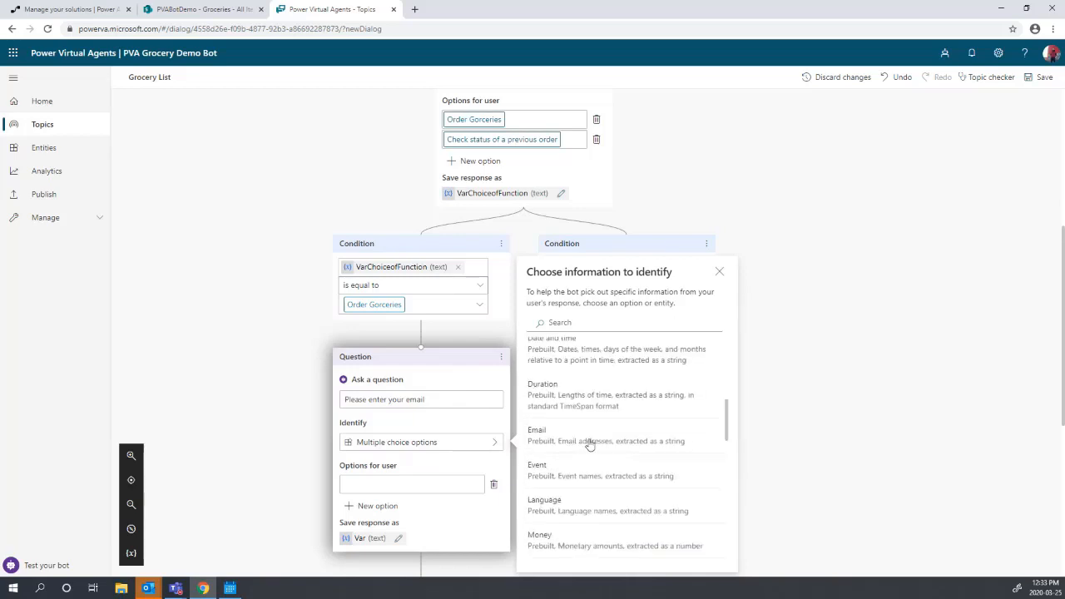
pyautogui.click(592, 442)
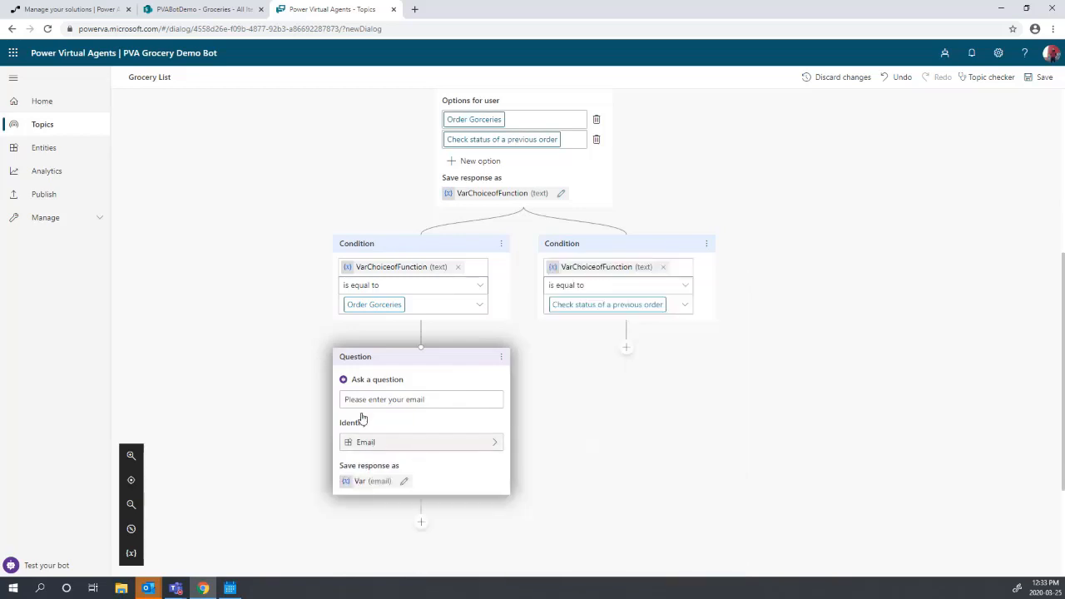
pyautogui.click(387, 490)
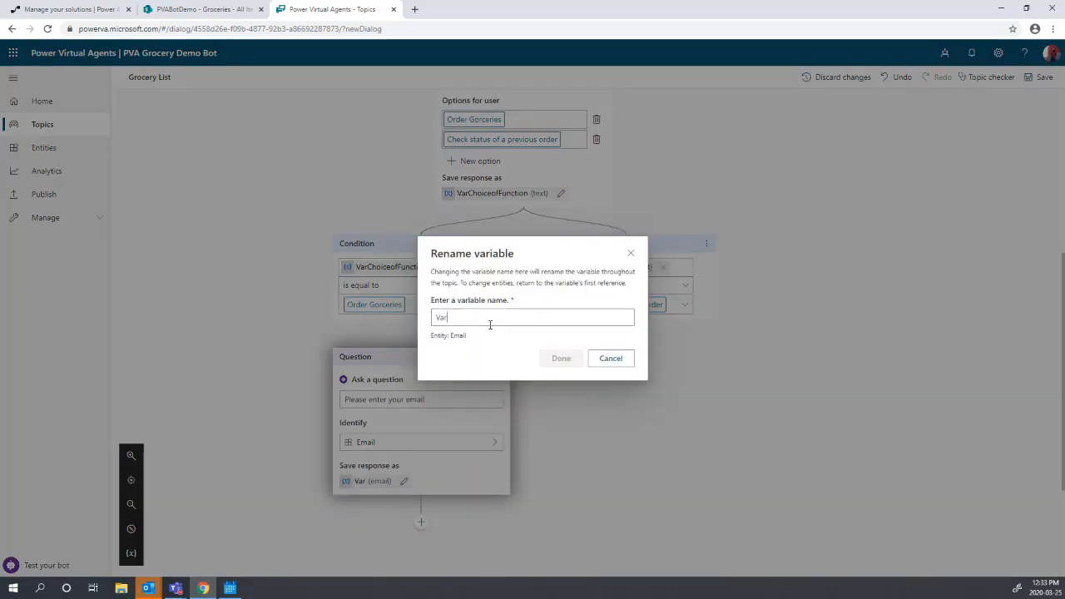
pyautogui.write('UserEmail')
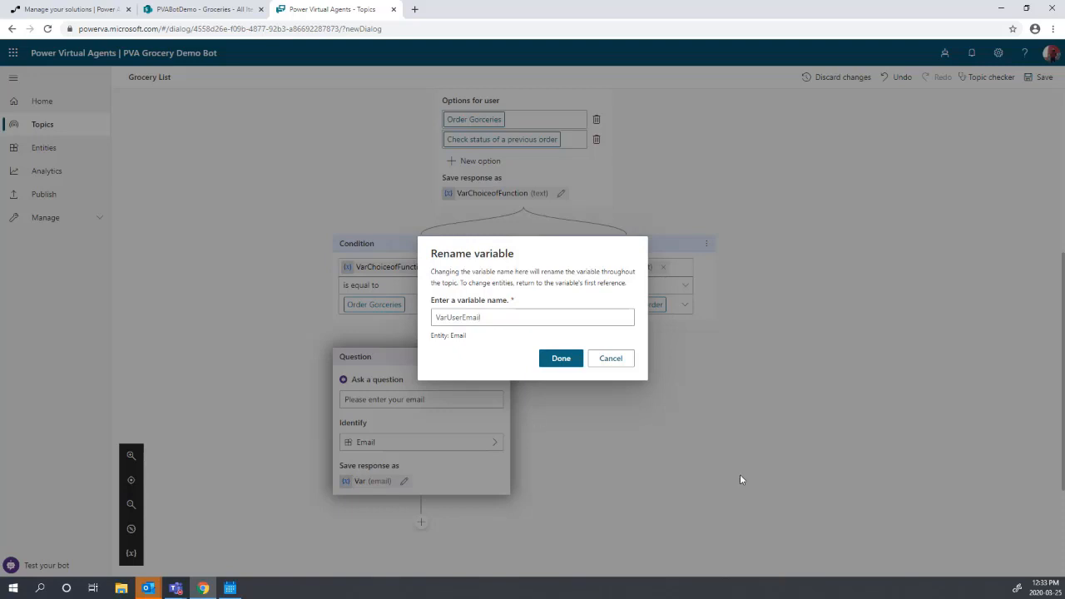
# - Confirm VarUserEmail as the email answer's variable name
pyautogui.write('l')
pyautogui.click(561, 358)
pyautogui.scroll(-1, 453, 511)
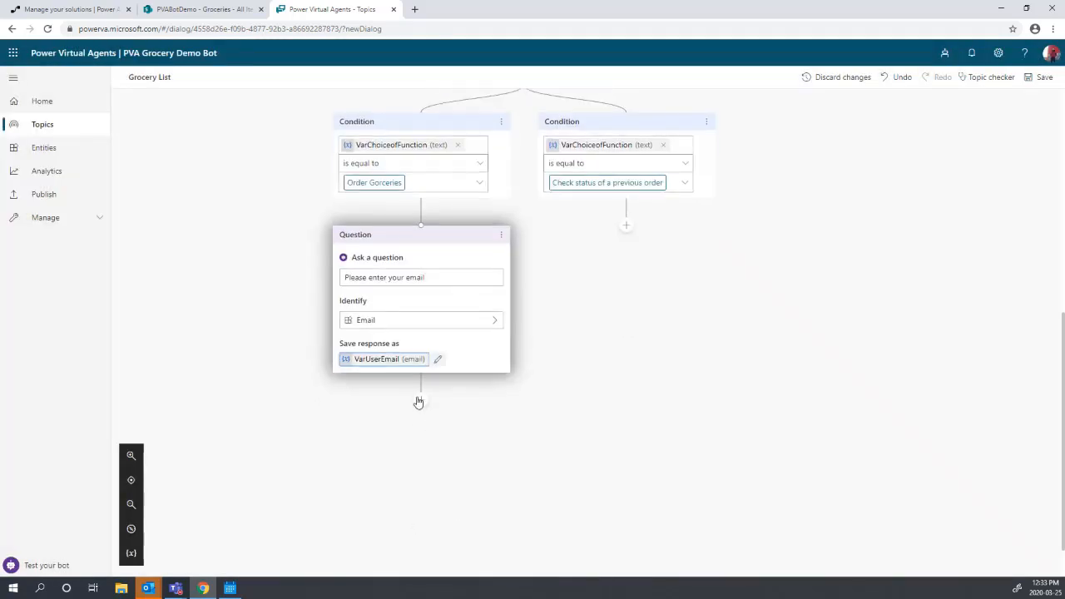
# - Add the question 'Enter all groceries you want.' storing the user's entire response as VarGorceryOrder
pyautogui.click(421, 401)
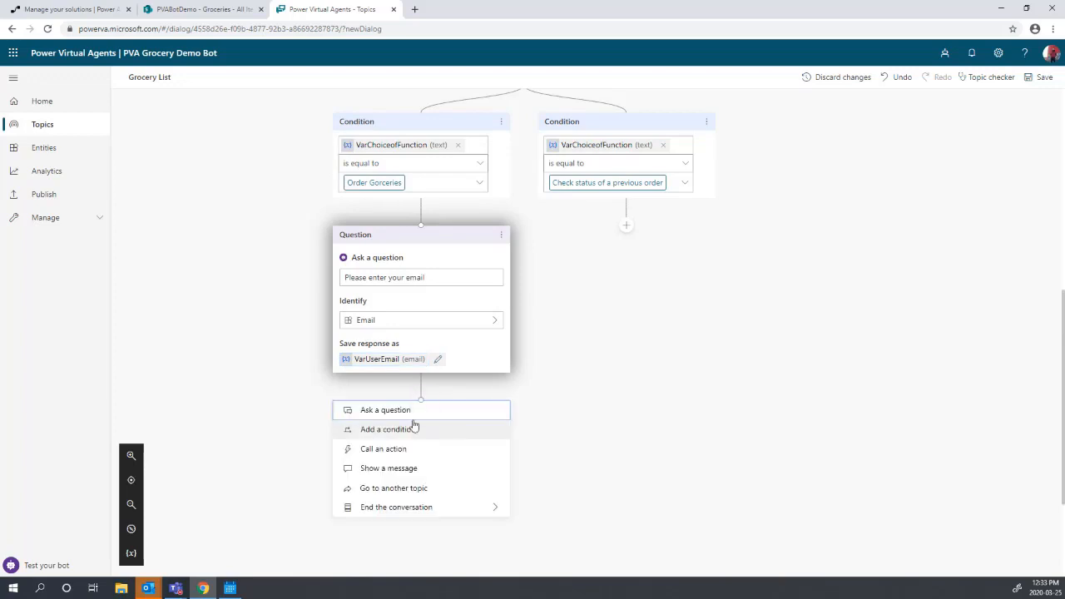
pyautogui.click(408, 413)
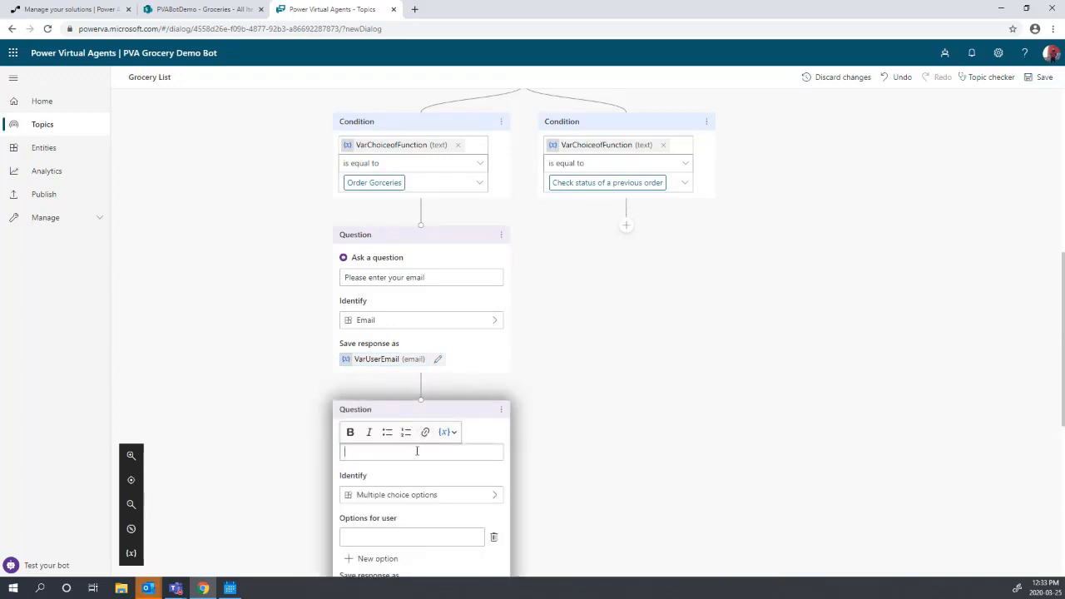
pyautogui.write('Enter all groceries you want.')
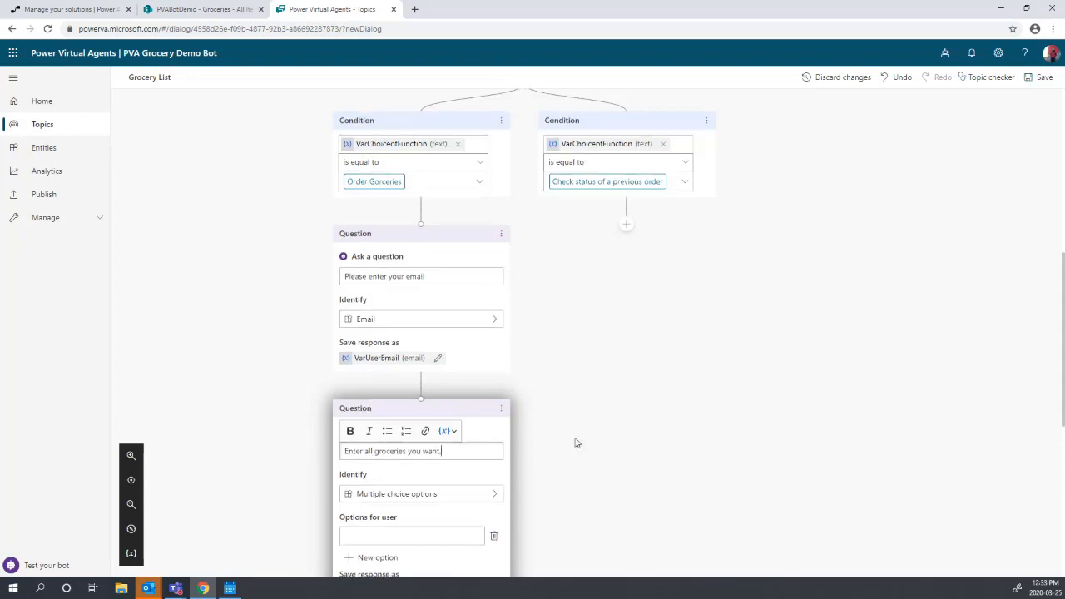
pyautogui.scroll(-1, 431, 489)
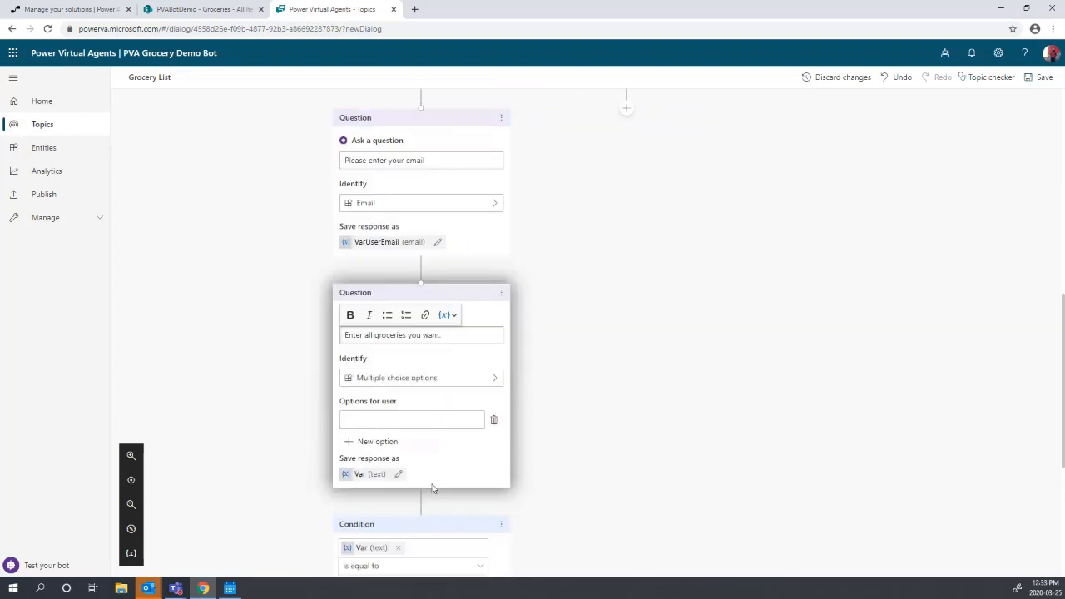
pyautogui.click(428, 378)
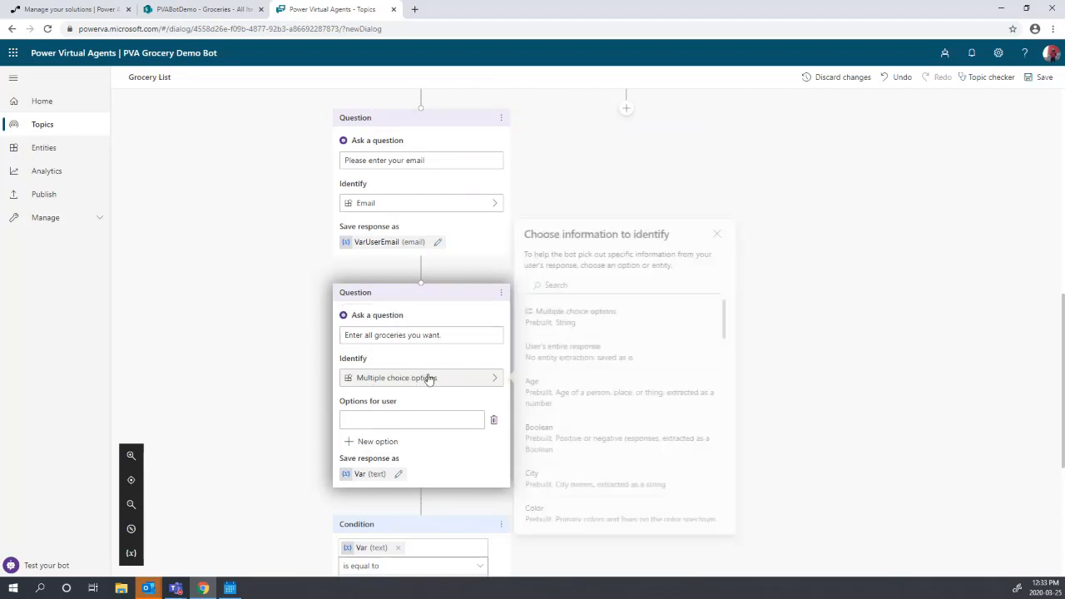
pyautogui.click(569, 353)
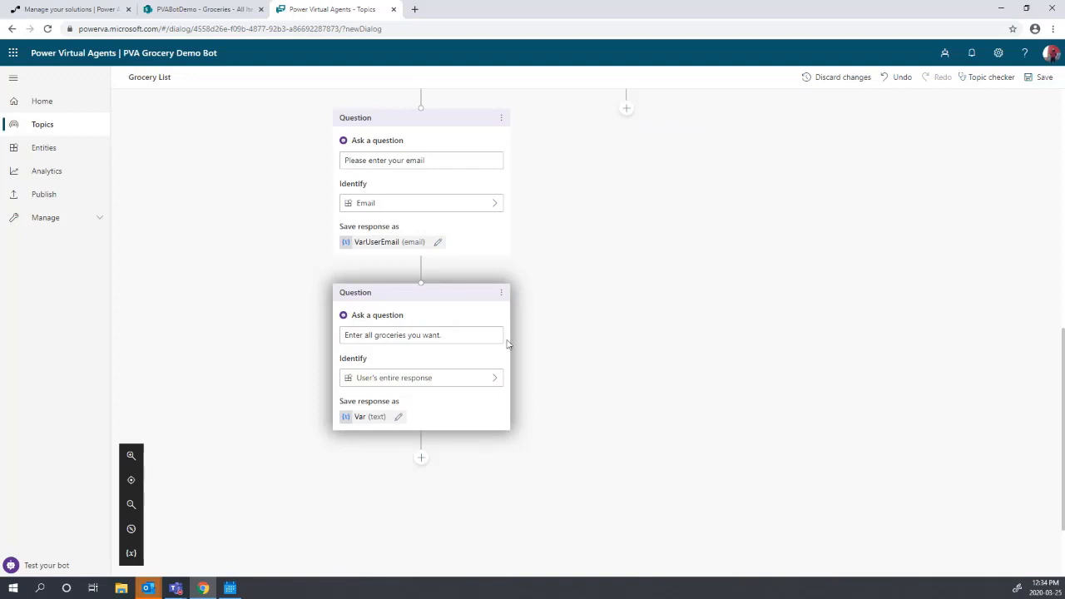
pyautogui.click(366, 417)
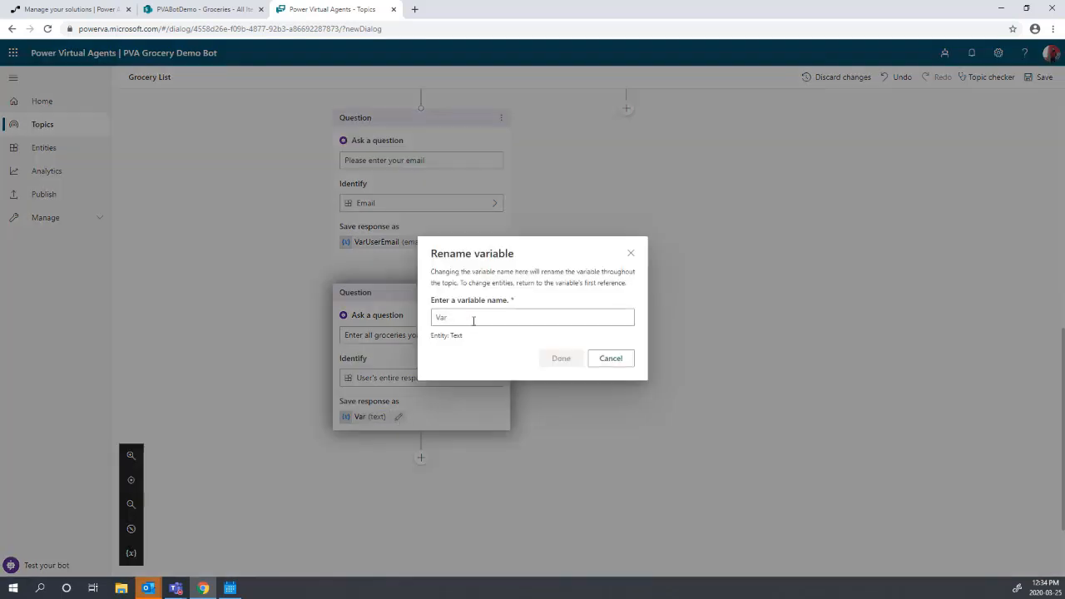
pyautogui.write('GorceryOrder')
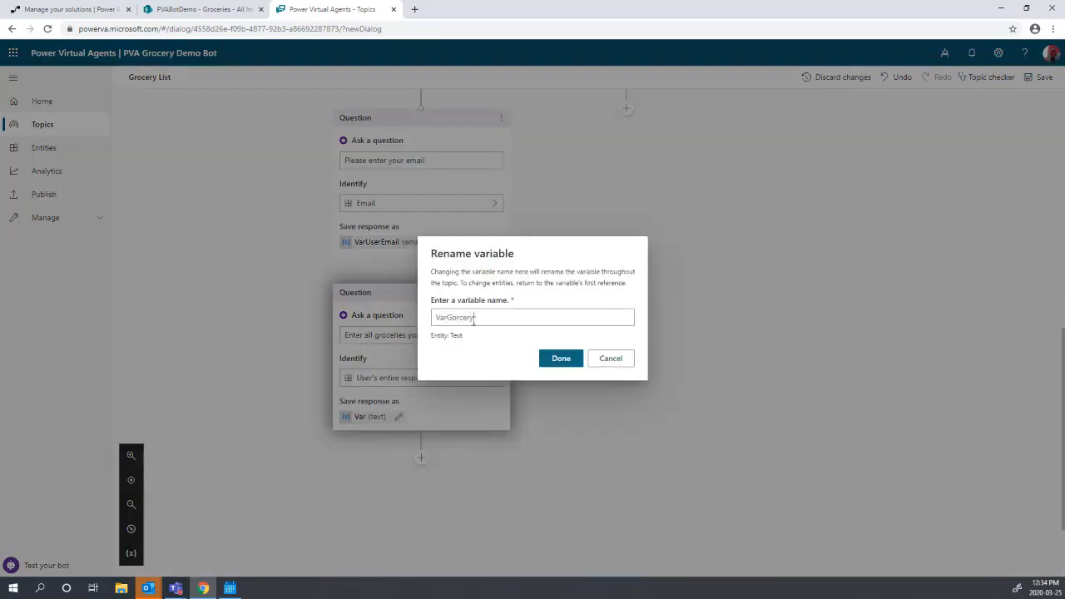
pyautogui.click(576, 363)
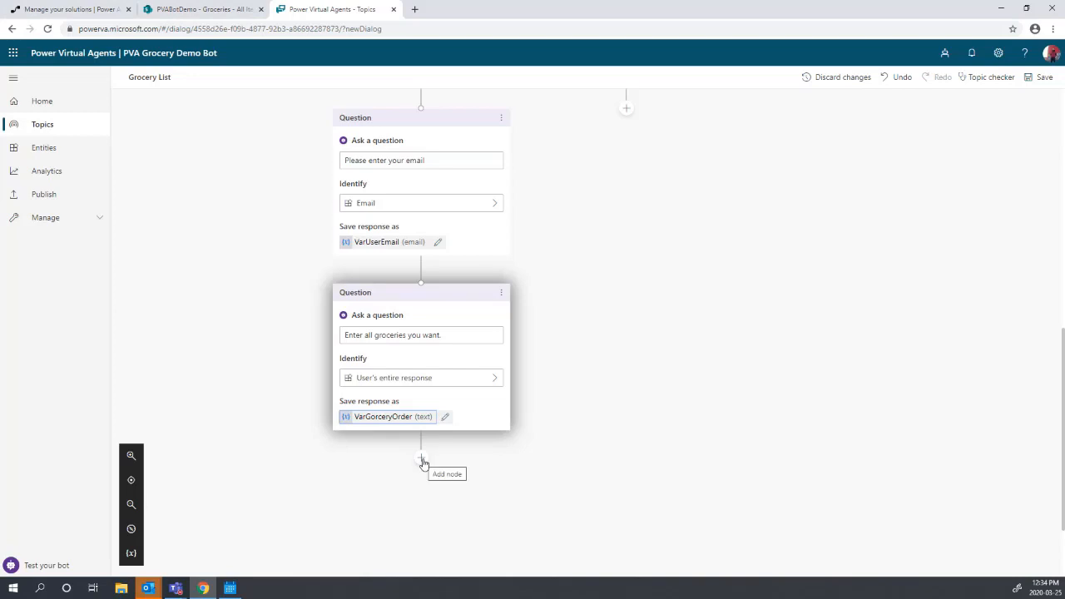
pyautogui.moveTo(422, 464); pyautogui.dragTo(423, 351)
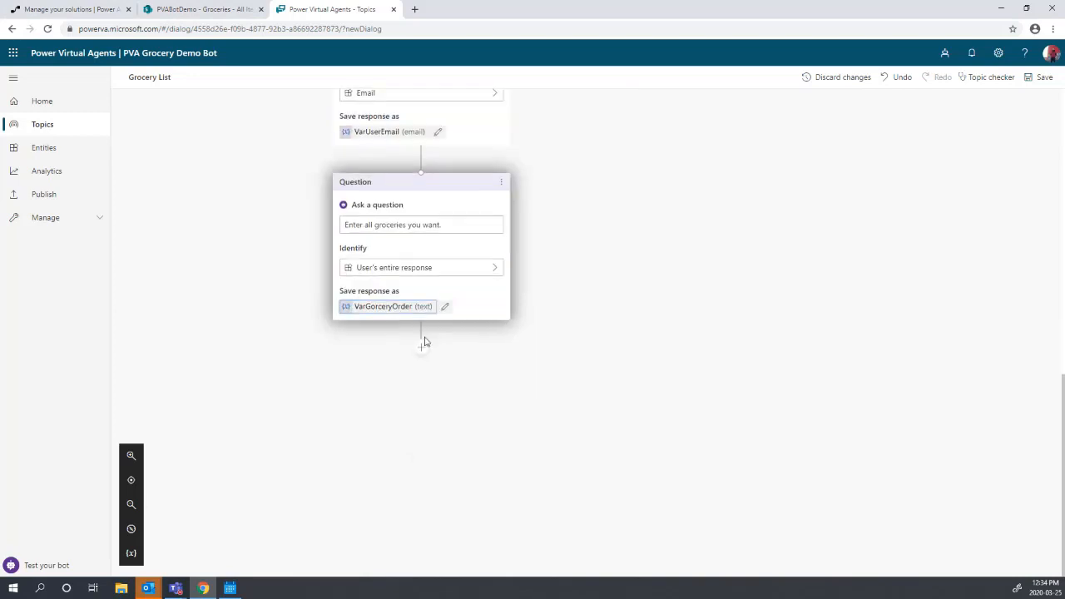
pyautogui.click(423, 351)
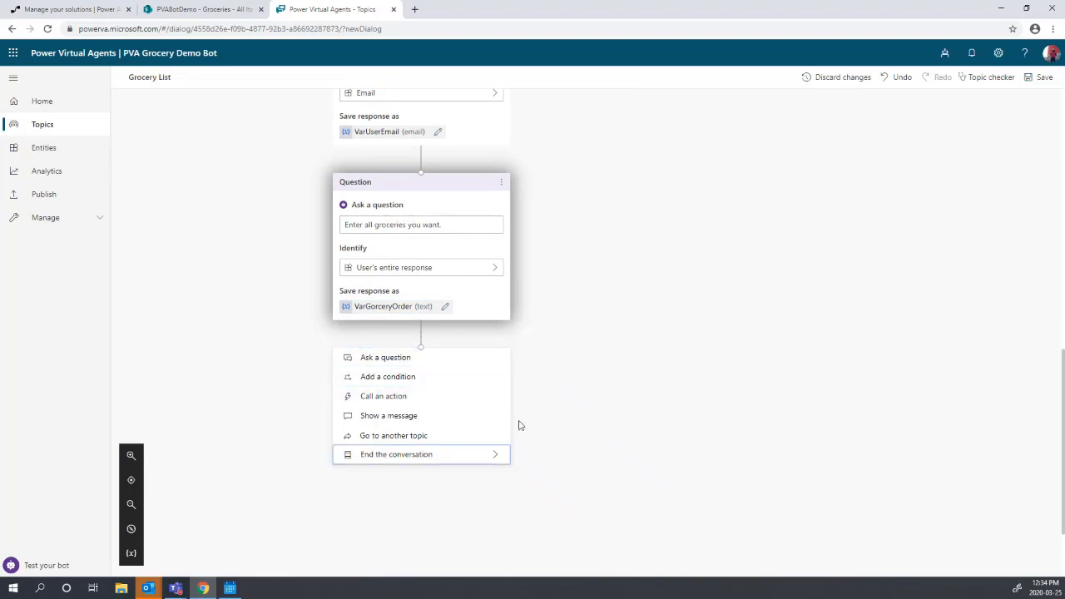
pyautogui.moveTo(433, 401)
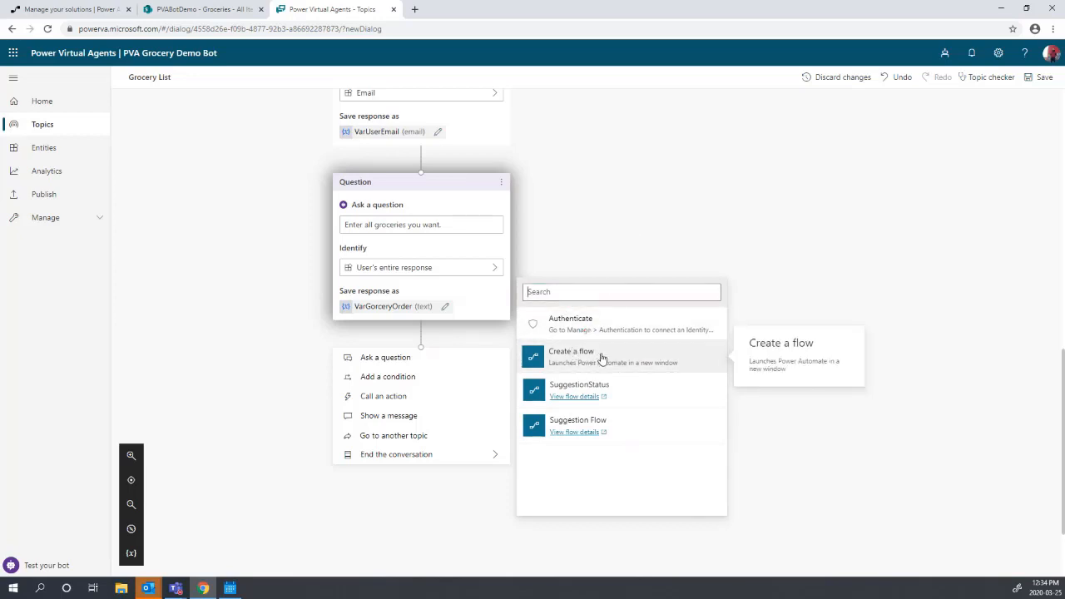
pyautogui.click(606, 178)
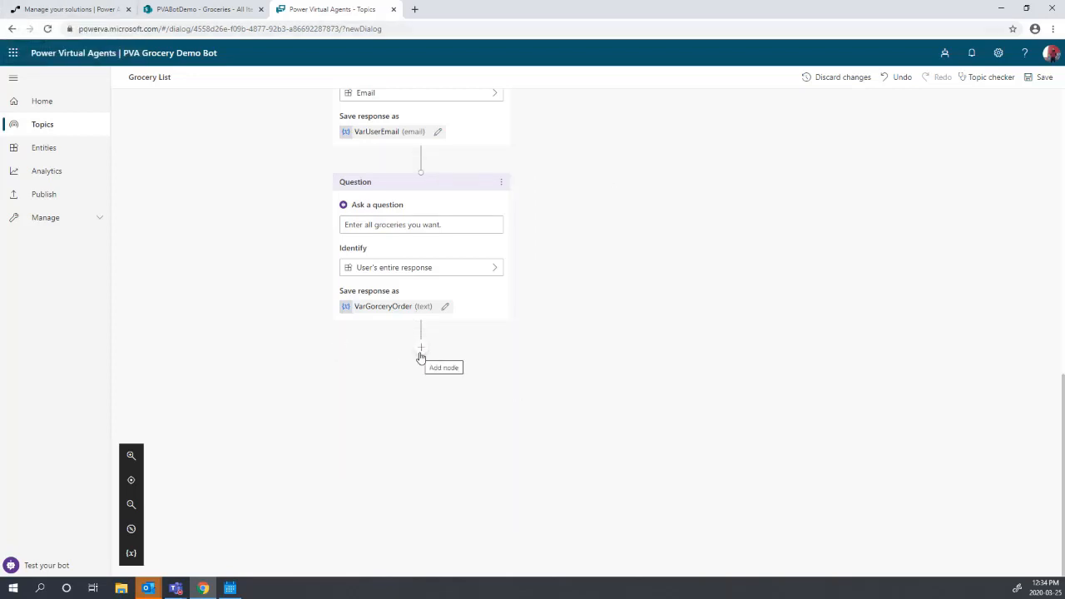
# - Open the PVA Grocery Bot Demo solution in Power Automate and start a new flow
pyautogui.click(73, 10)
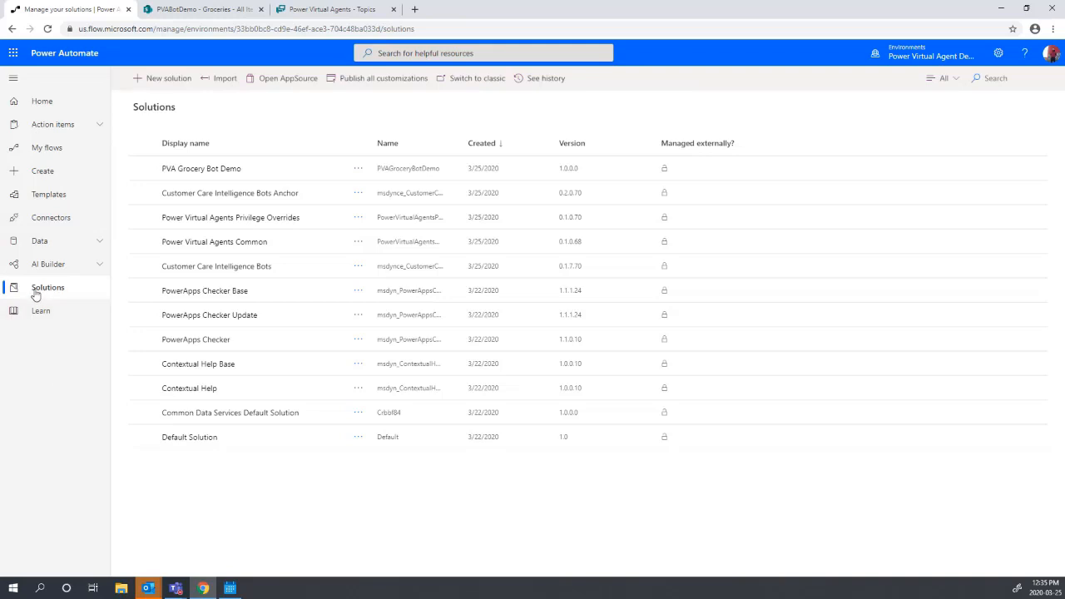
pyautogui.click(184, 8)
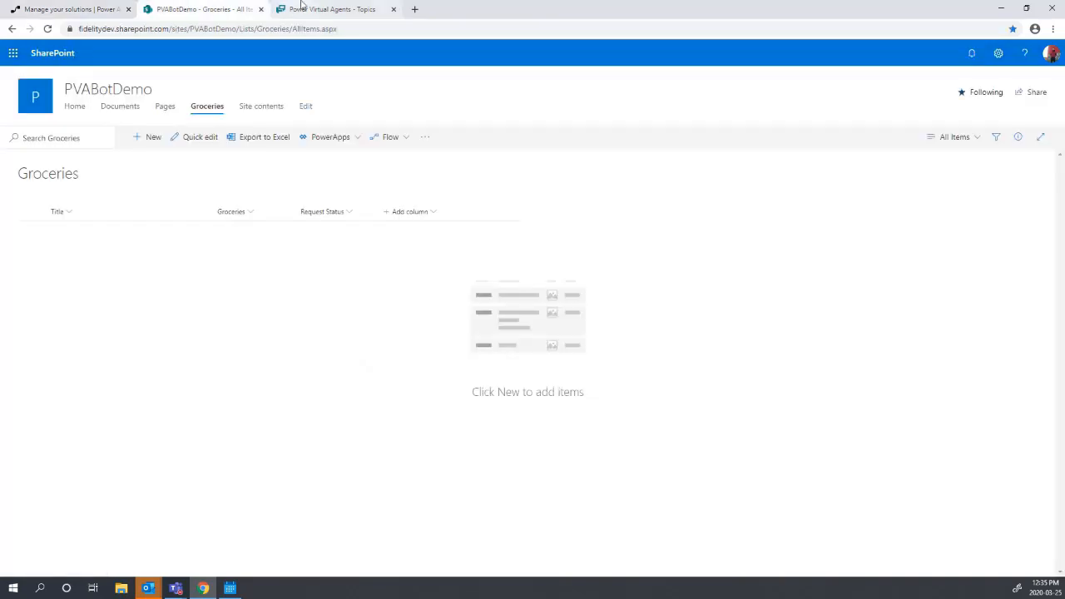
pyautogui.click(302, 6)
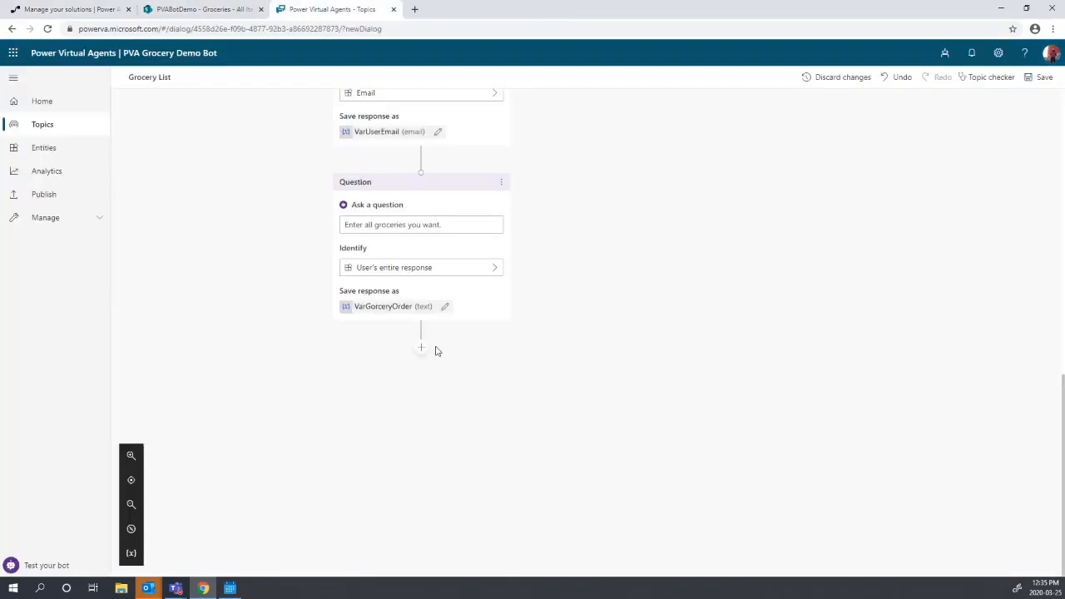
pyautogui.click(109, 7)
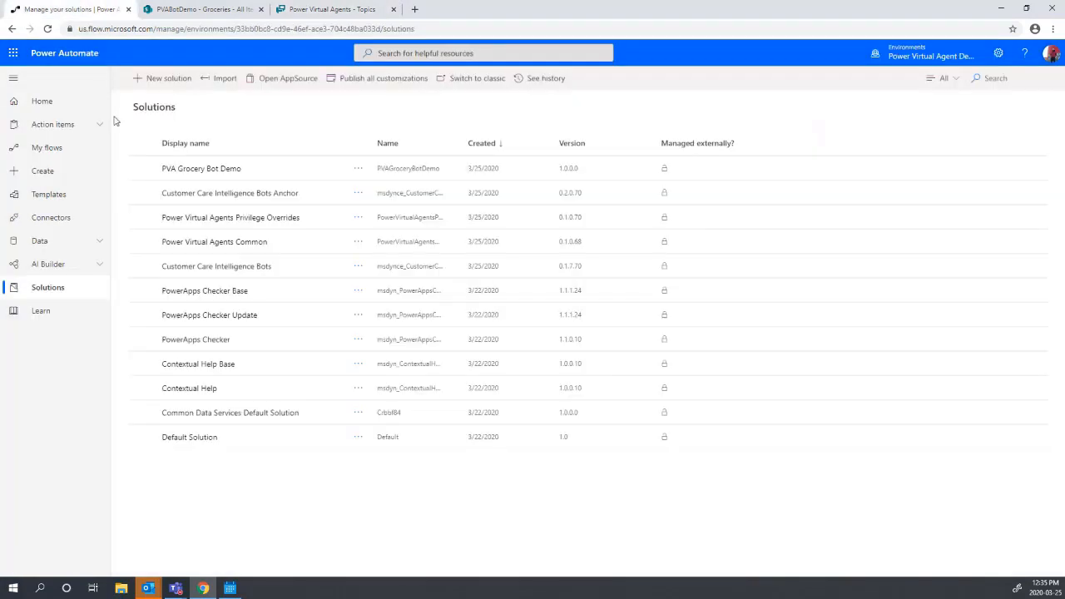
pyautogui.click(42, 291)
pyautogui.click(195, 175)
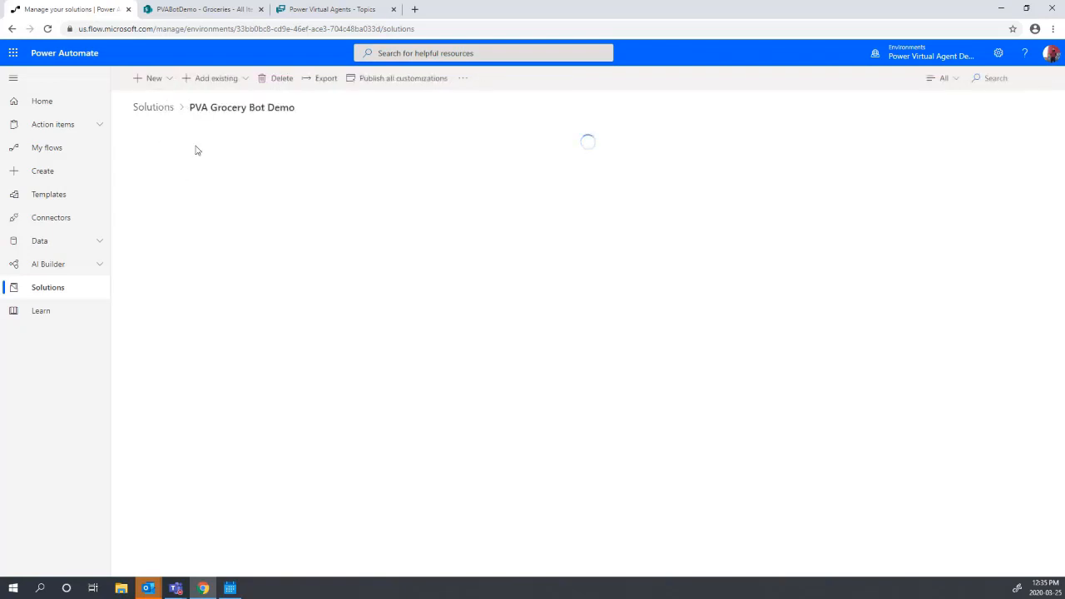
pyautogui.click(152, 82)
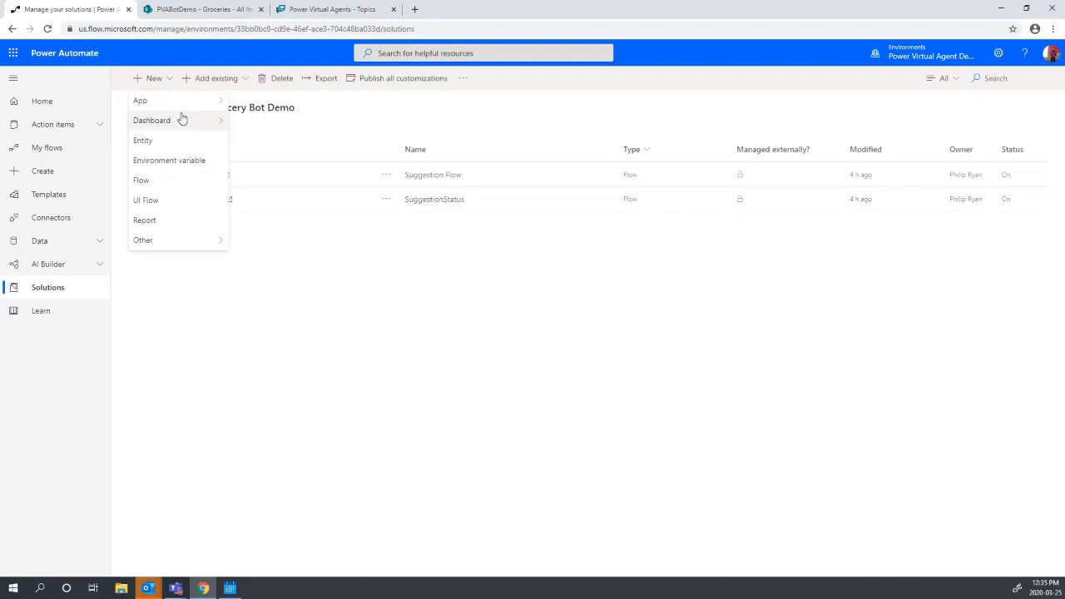
pyautogui.click(177, 179)
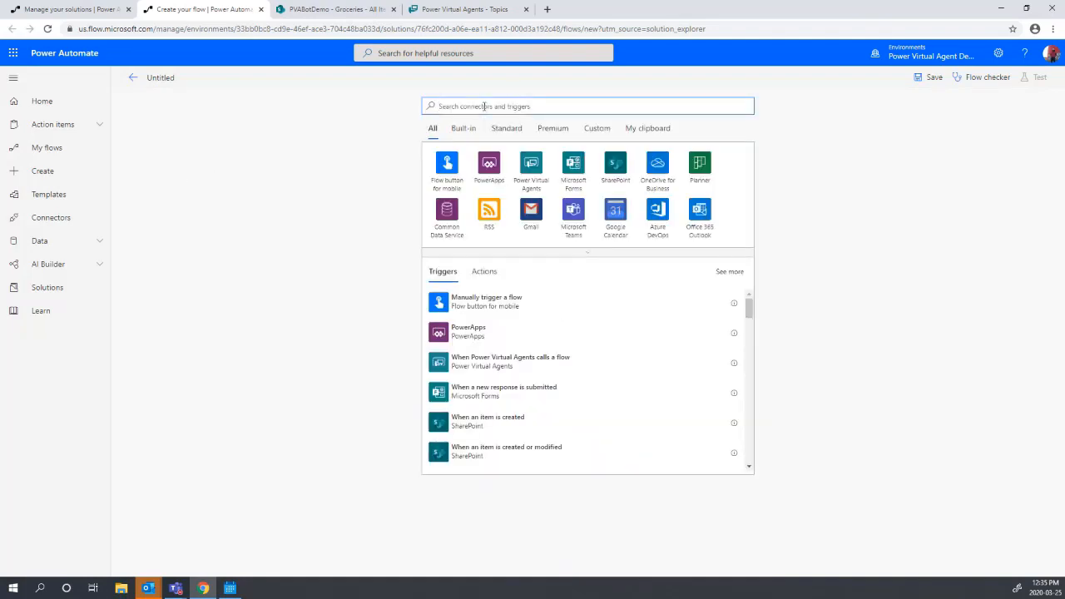
# - Start the flow with the 'When a HTTP request is received' trigger
pyautogui.write('http')
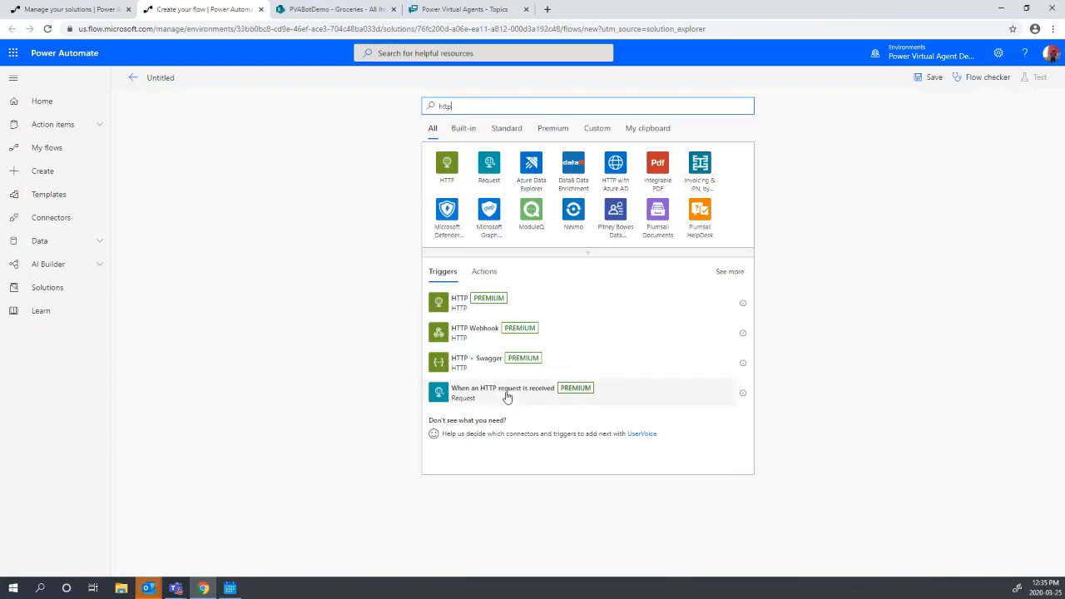
pyautogui.click(506, 396)
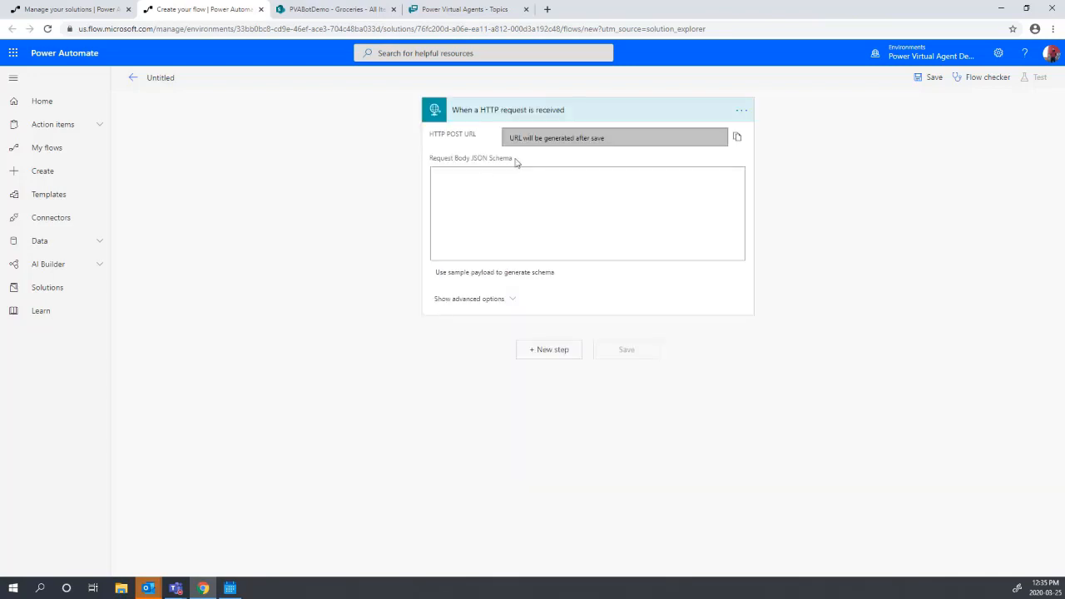
pyautogui.click(505, 277)
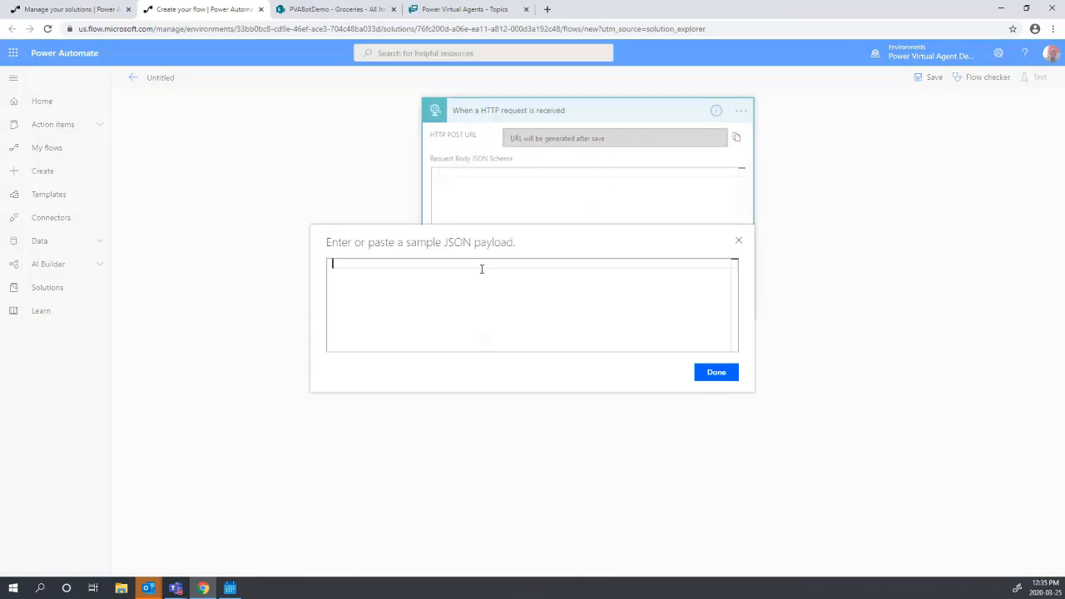
# - Generate the body schema from a sample payload with string properties email and groceries
pyautogui.write('{')
pyautogui.press('Return')
pyautogui.write('"email":"text",')
pyautogui.press('Return')
pyautogui.write('"g')
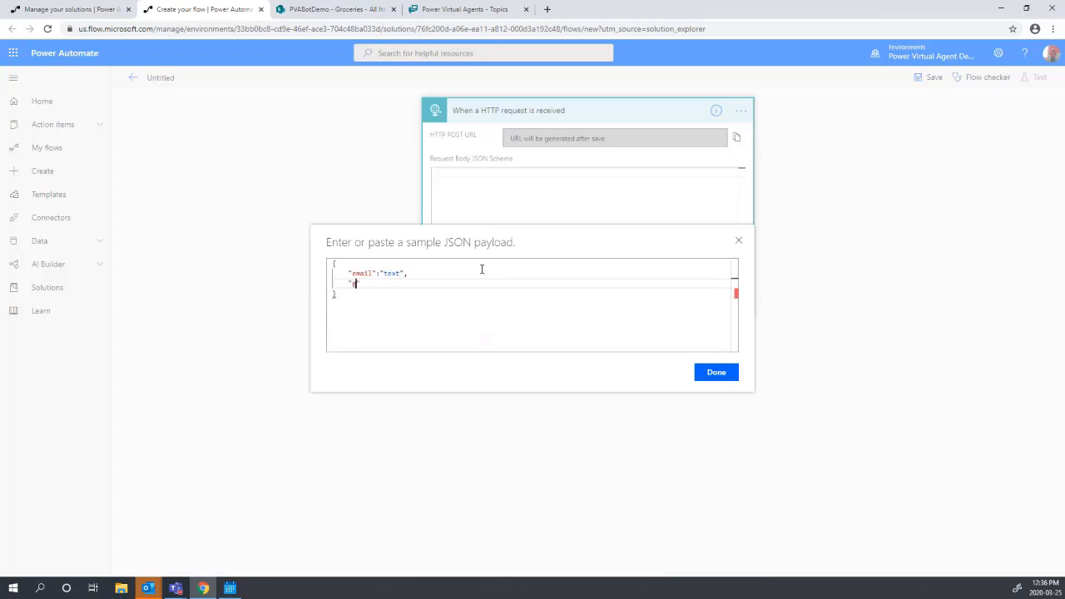
pyautogui.write('roceries')
pyautogui.press('Down')
pyautogui.press('Up')
pyautogui.write(':text')
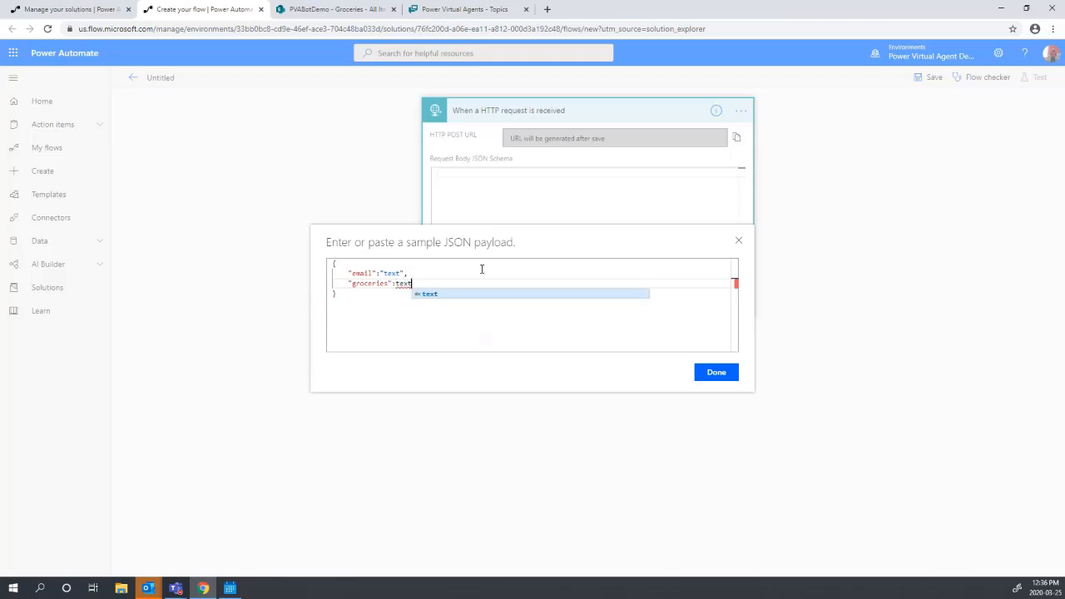
pyautogui.press('Escape')
pyautogui.write('"')
pyautogui.press('Left')
pyautogui.press('Left')
pyautogui.press('Left')
pyautogui.press('Left')
pyautogui.press('Left')
pyautogui.write('":')
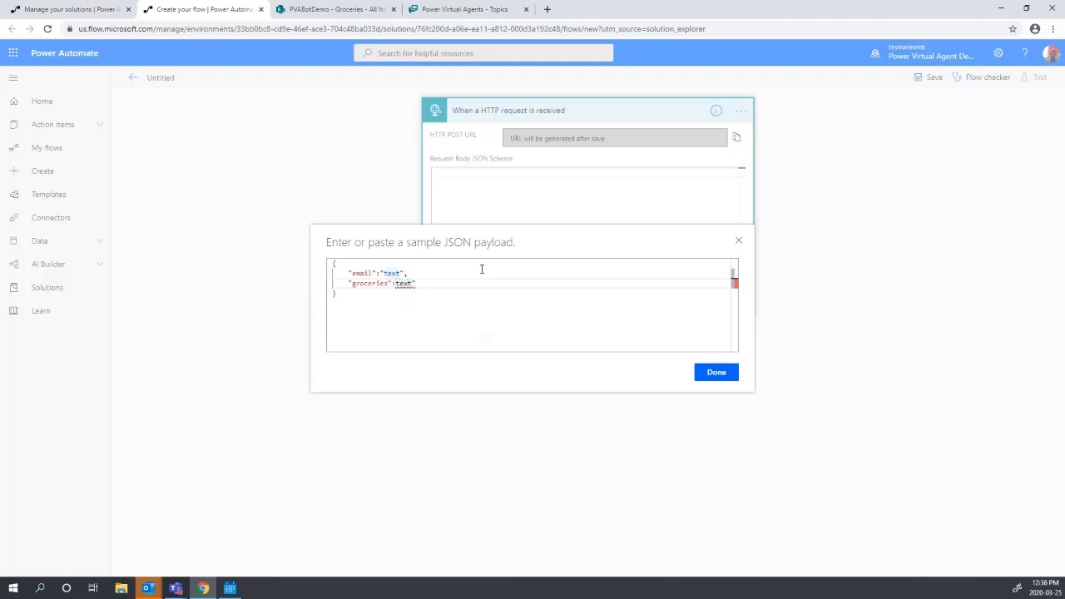
pyautogui.write('"')
pyautogui.click(712, 382)
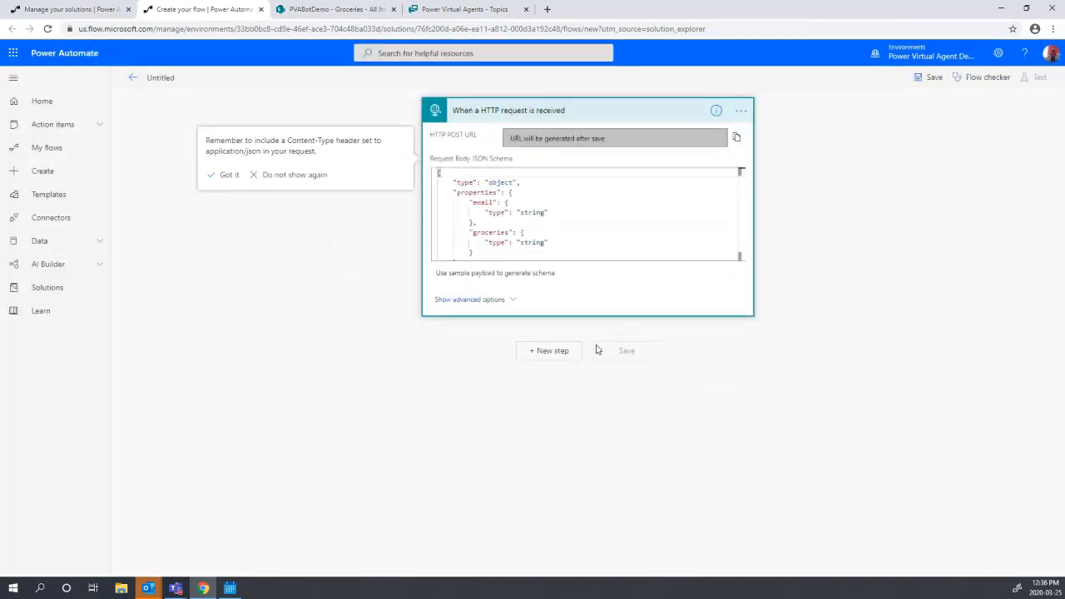
# - Add a SharePoint Create item action targeting the PVABotDemo site and Groceries list
pyautogui.click(556, 351)
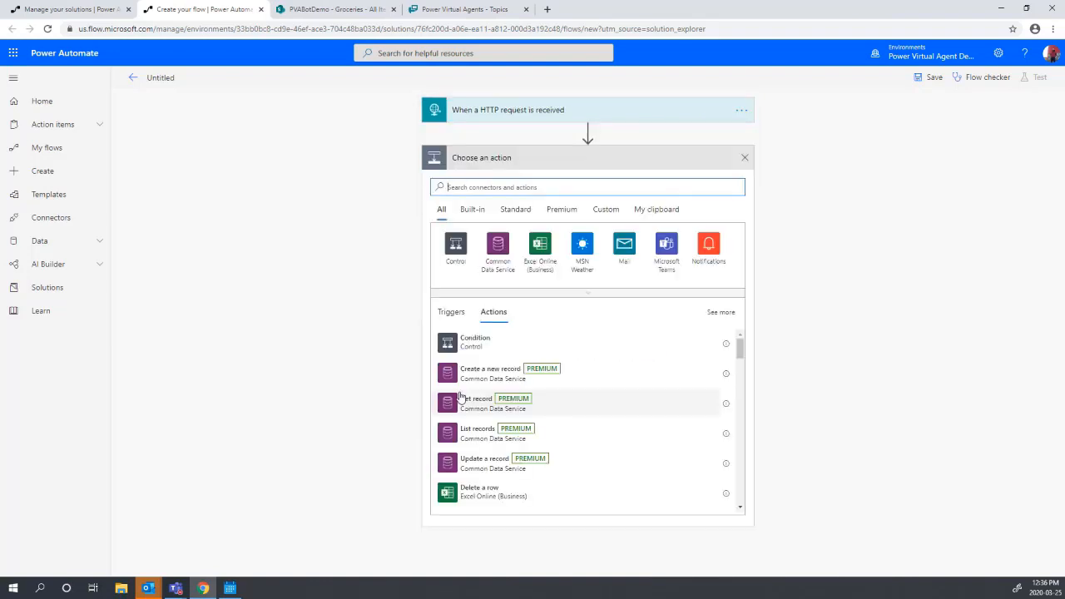
pyautogui.write('create')
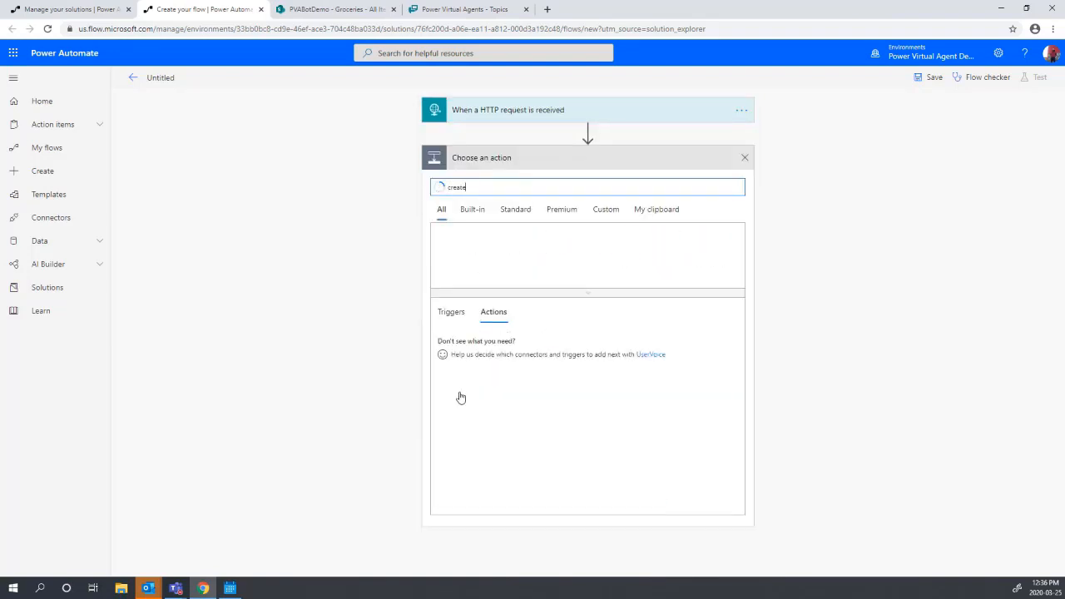
pyautogui.write(' item')
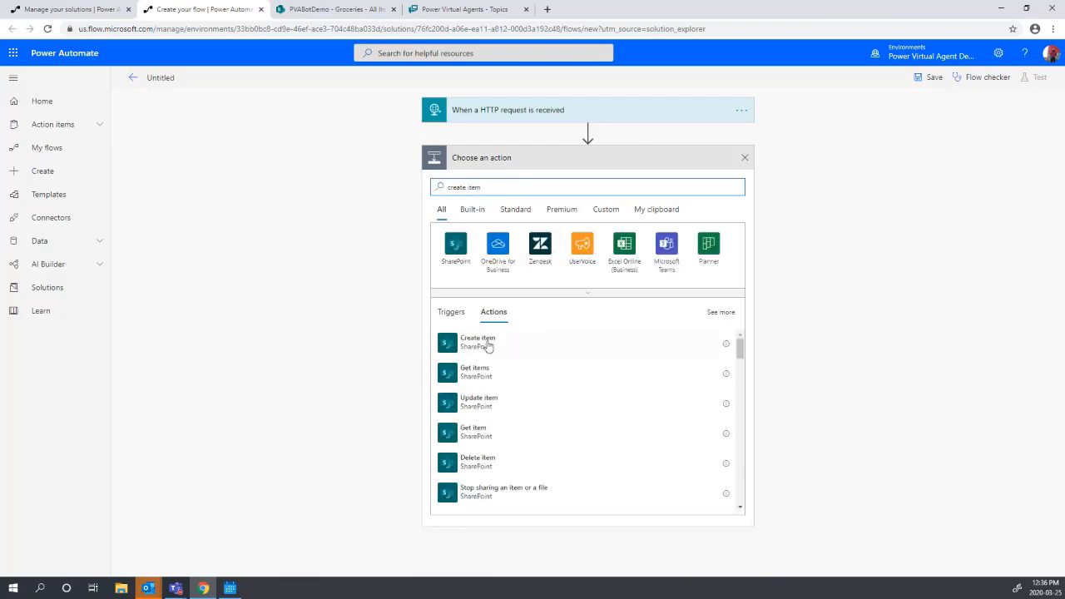
pyautogui.click(485, 343)
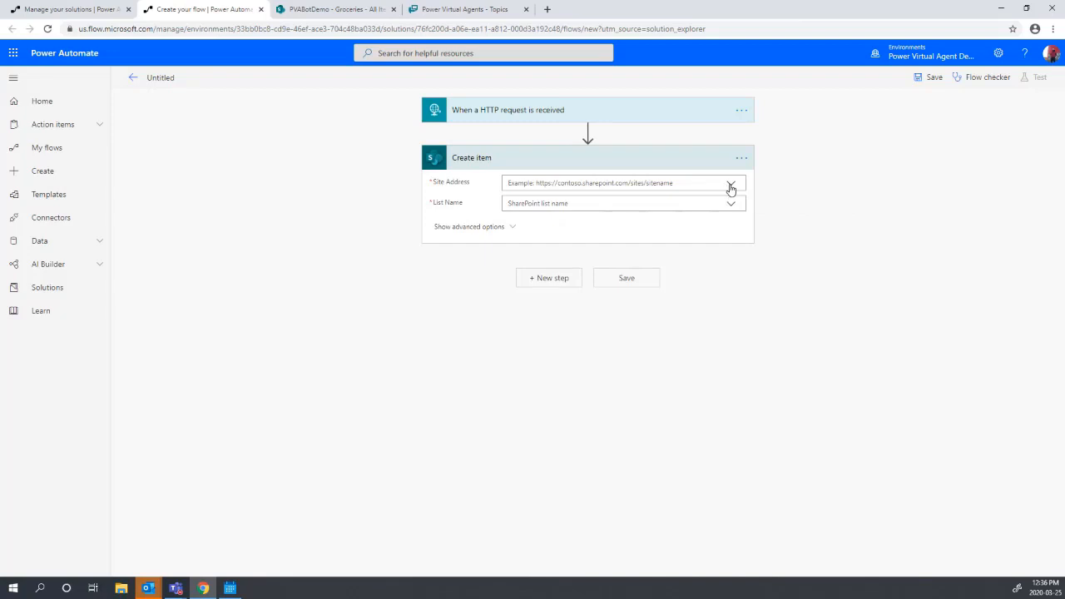
pyautogui.click(730, 184)
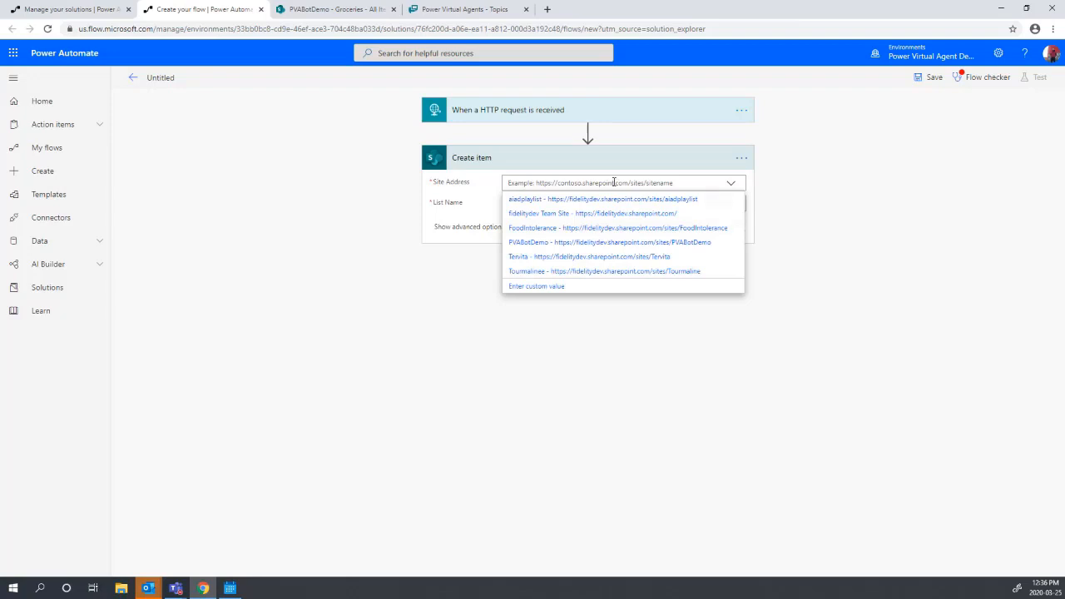
pyautogui.click(582, 243)
pyautogui.click(649, 204)
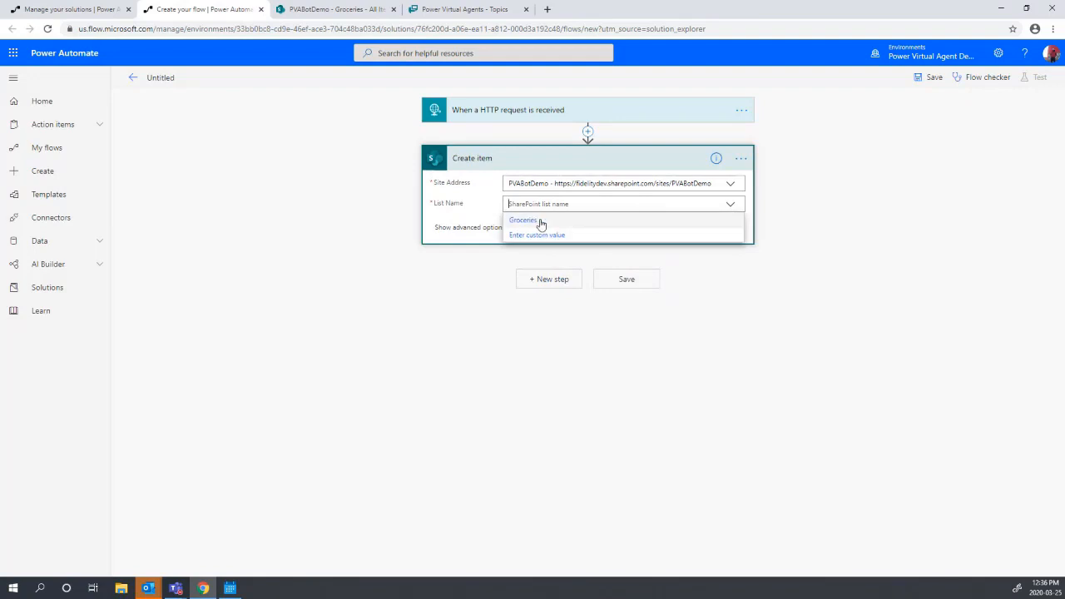
# - Map email and groceries, set Request Status to 'Pending review', and save the flow
pyautogui.click(333, 9)
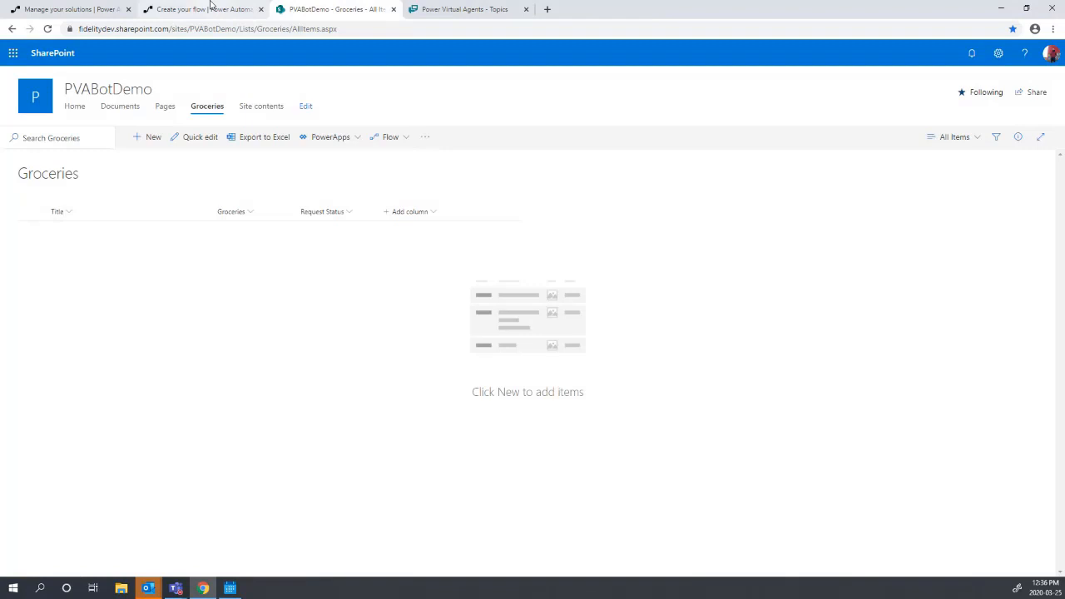
pyautogui.click(211, 7)
pyautogui.click(534, 225)
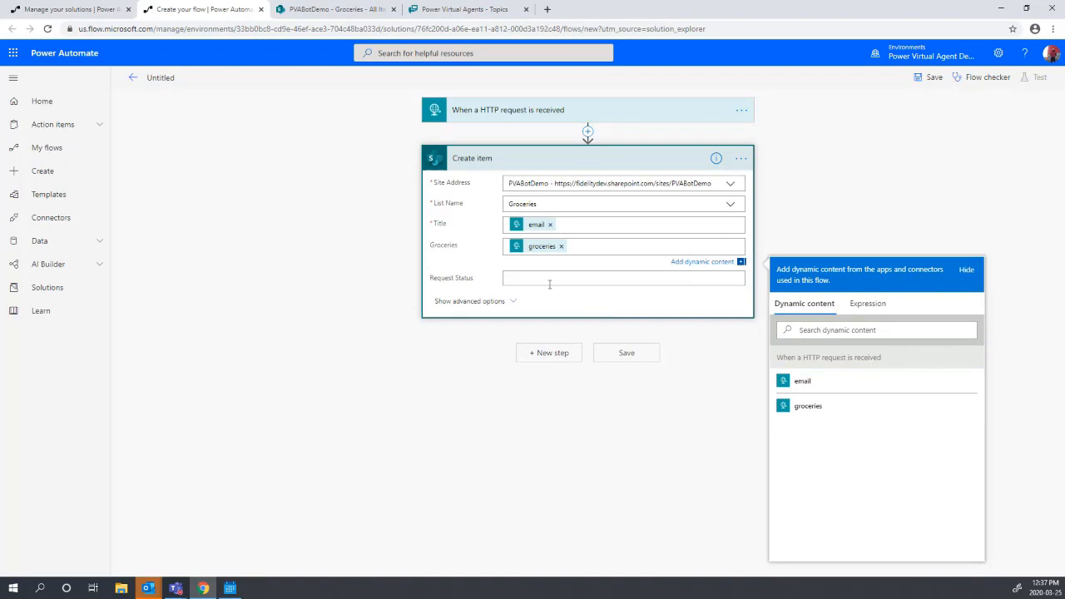
pyautogui.click(549, 283)
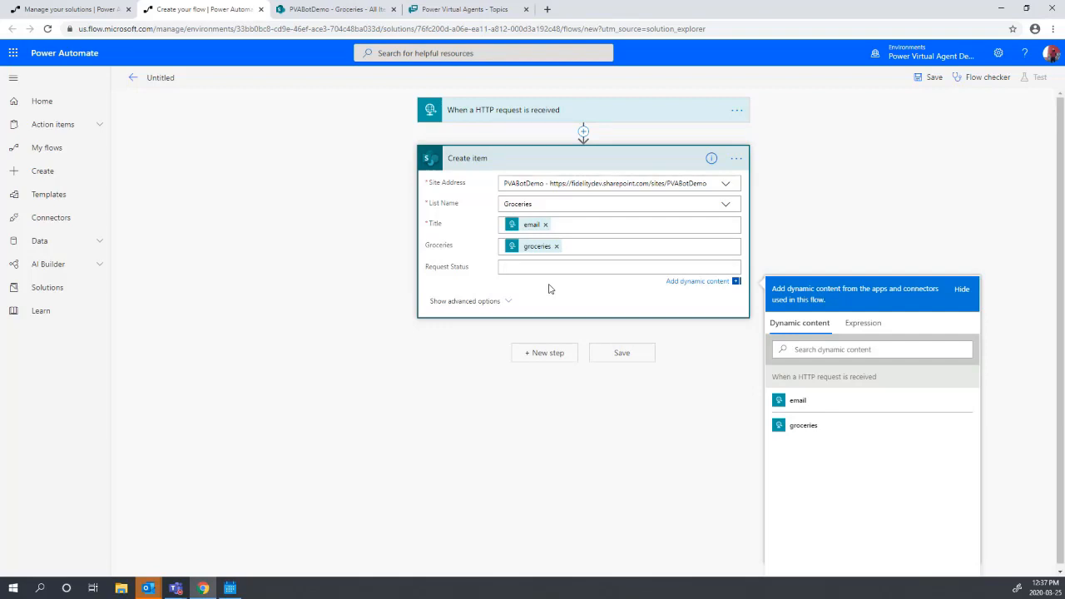
pyautogui.write('Pending review')
pyautogui.click(620, 356)
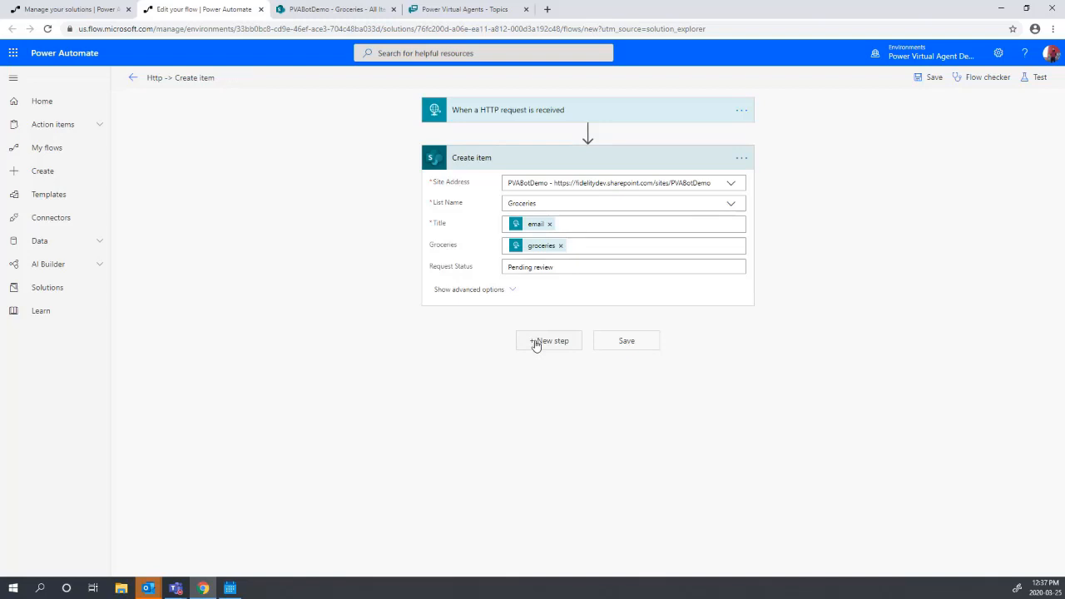
# - Add a Response action whose body reads {"groceryResponse":"Your request has been logged. Your request ID is"}
pyautogui.click(536, 342)
pyautogui.write('re')
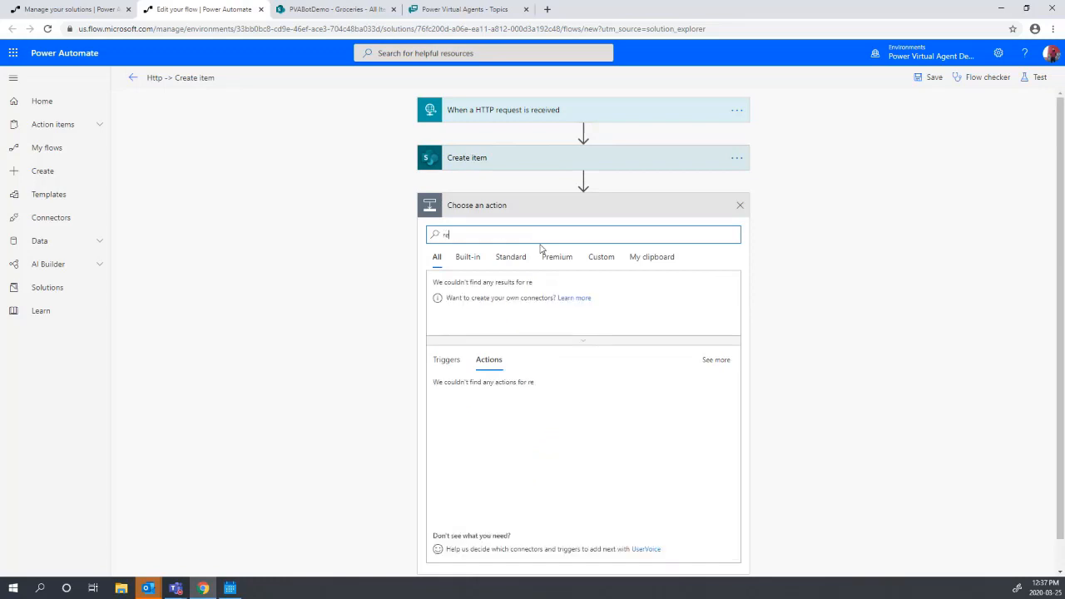
pyautogui.write('sponse')
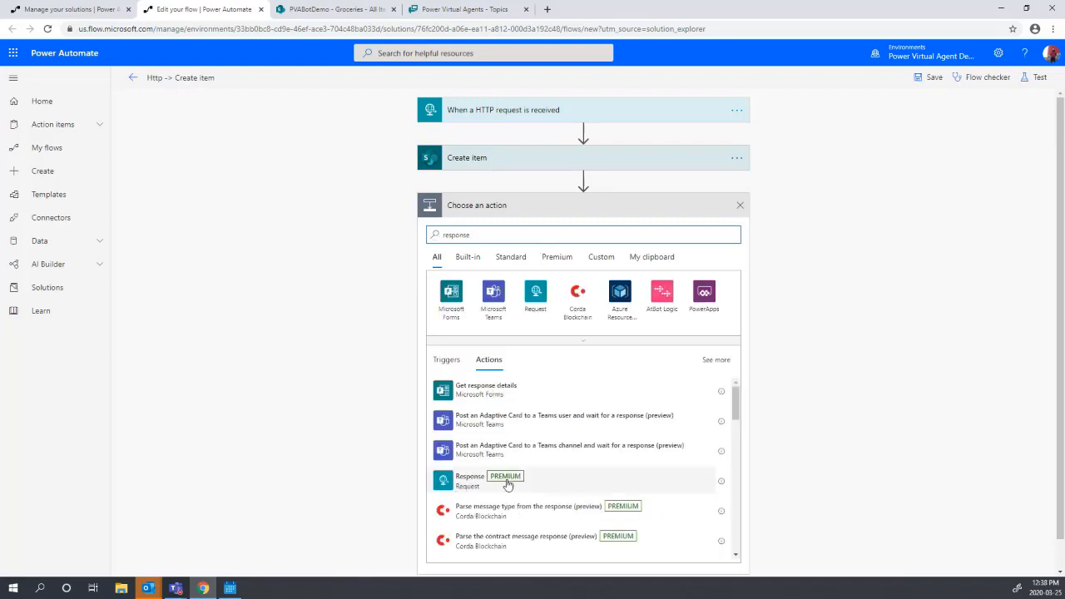
pyautogui.click(471, 480)
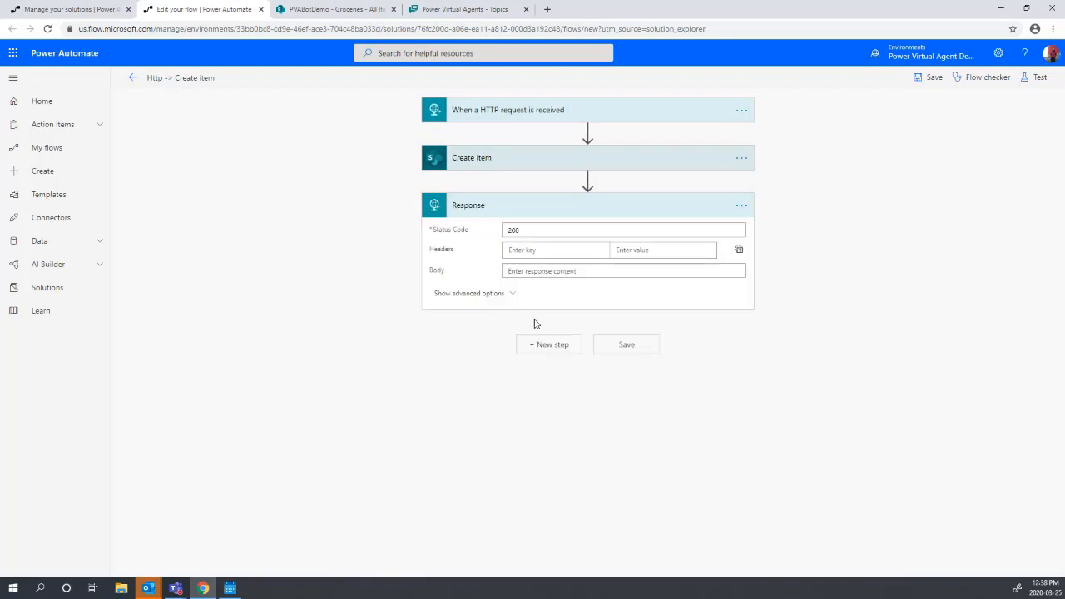
pyautogui.click(555, 277)
pyautogui.write('{')
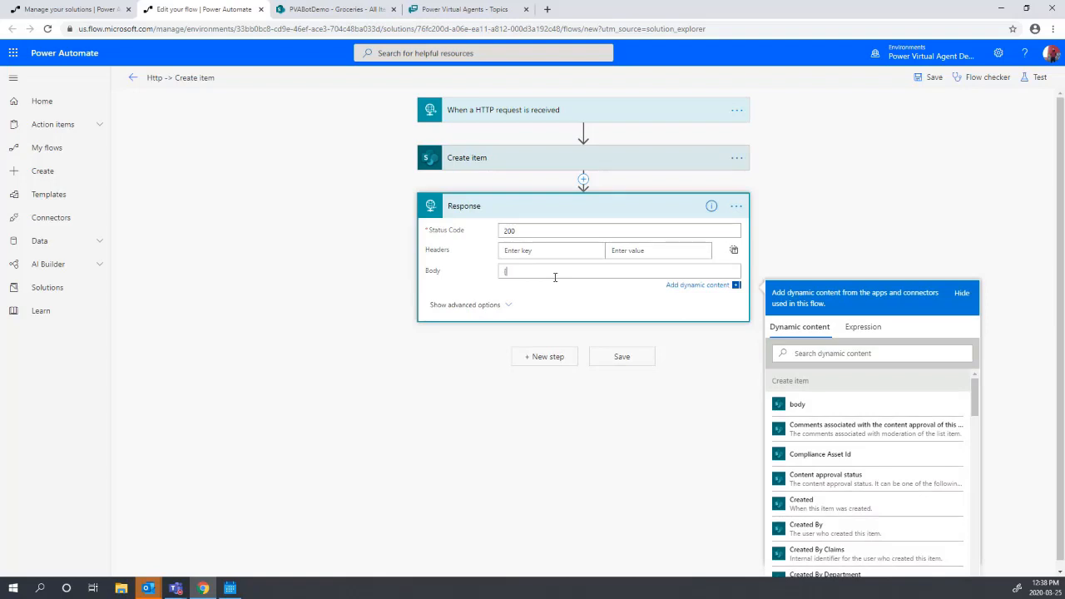
pyautogui.press('Return')
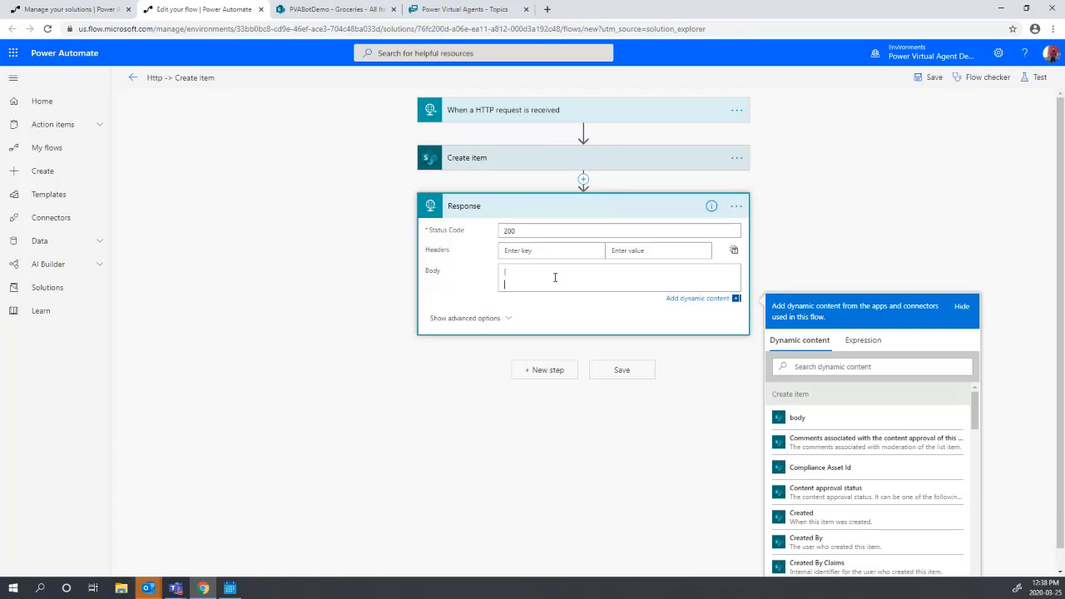
pyautogui.press('Return')
pyautogui.write('}')
pyautogui.press('Up')
pyautogui.write('"')
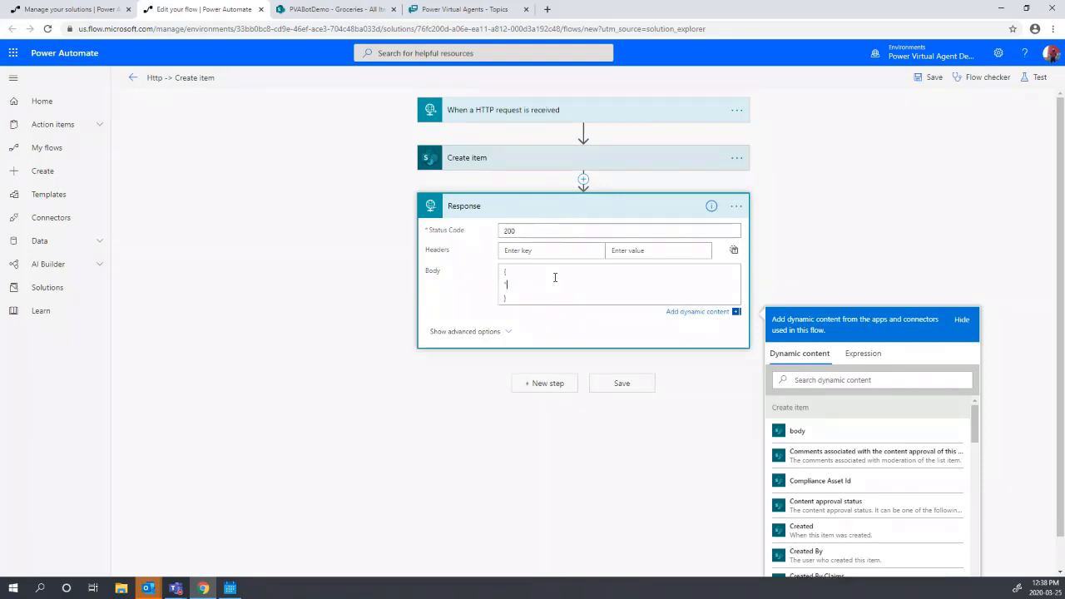
pyautogui.write('groceryResponse":"Your request has been logged. ')
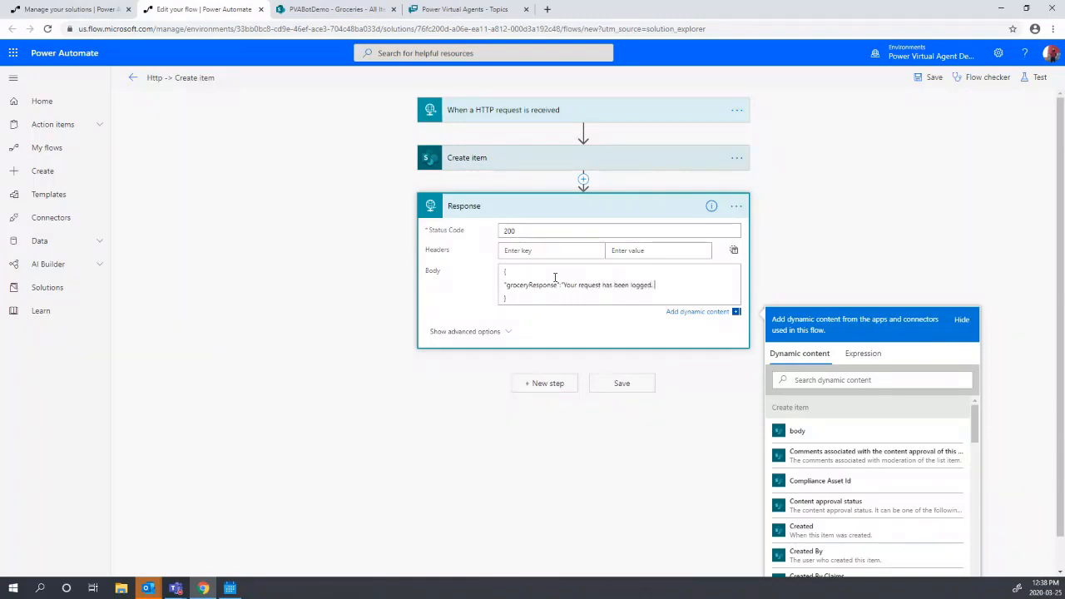
pyautogui.write('Your request ID is')
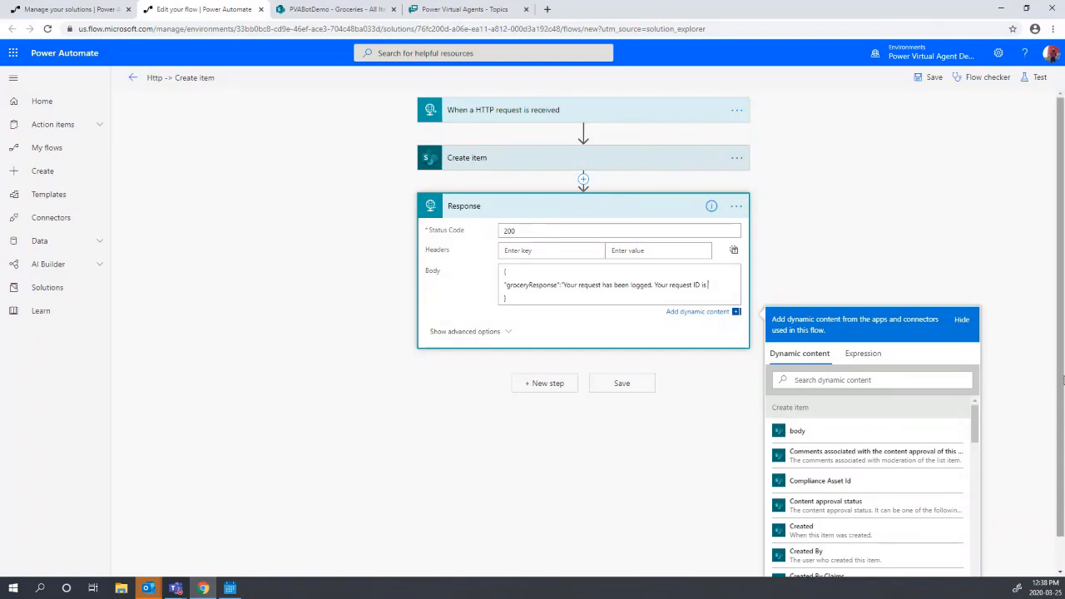
# - Append the Create item ID token to the response body and save the flow
pyautogui.scroll(-1, 982, 370)
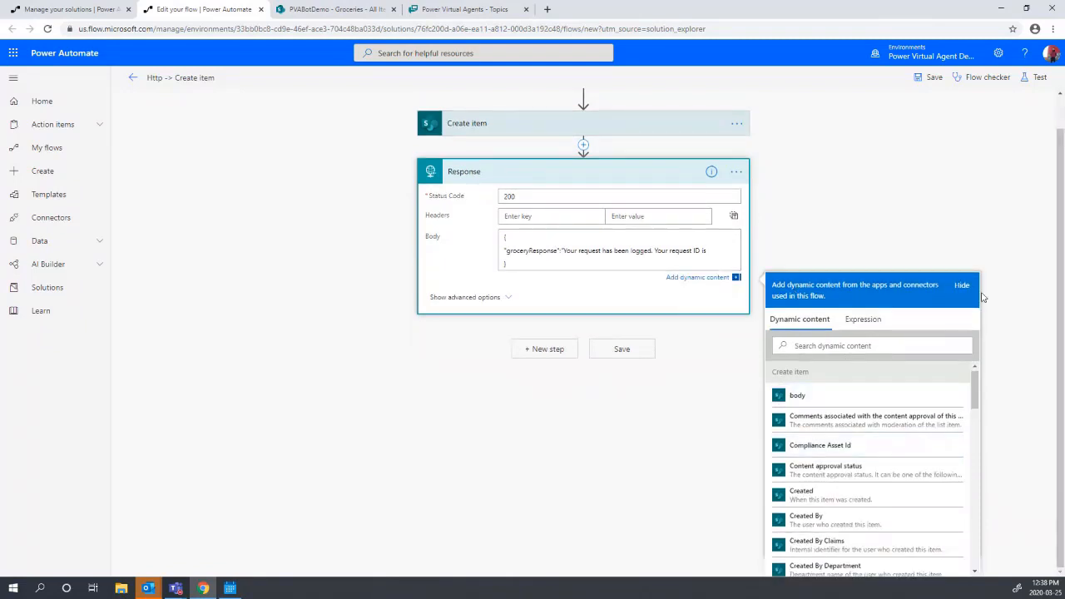
pyautogui.scroll(-2, 853, 375)
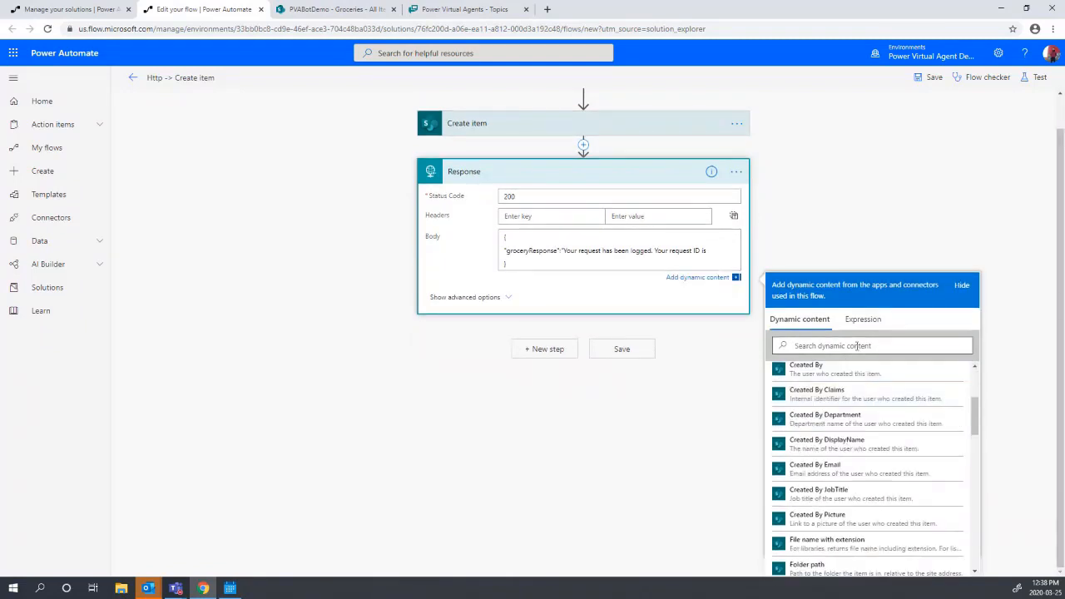
pyautogui.click(857, 345)
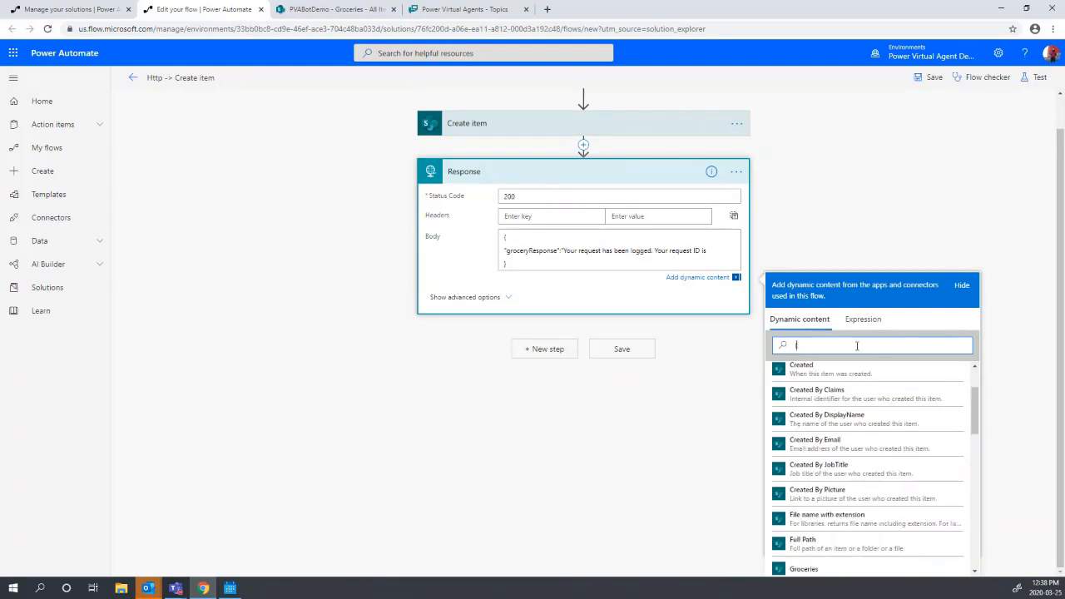
pyautogui.write('ID')
pyautogui.click(845, 451)
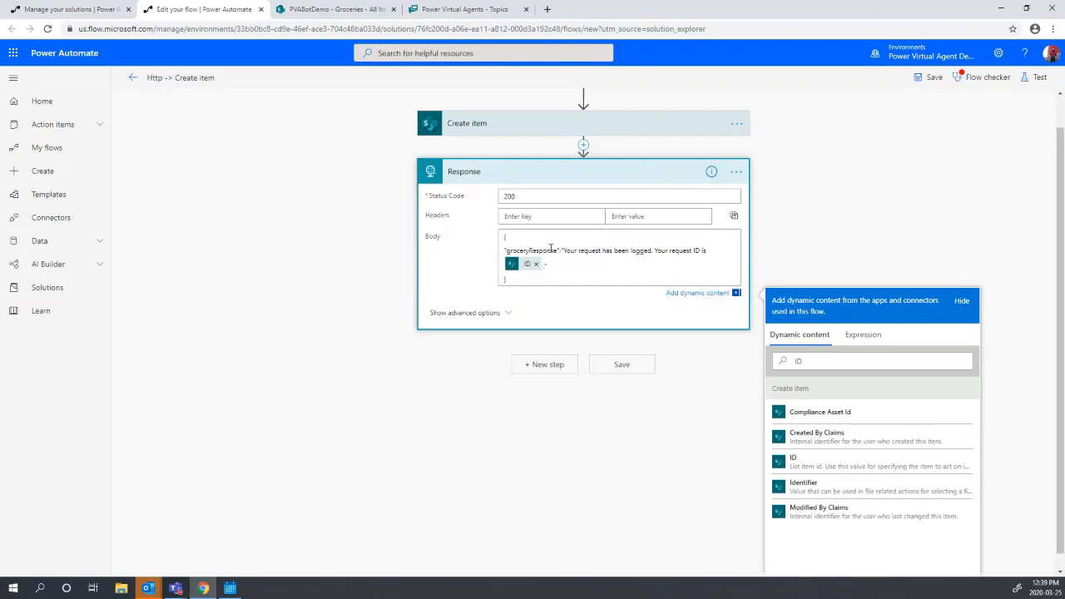
pyautogui.click(610, 376)
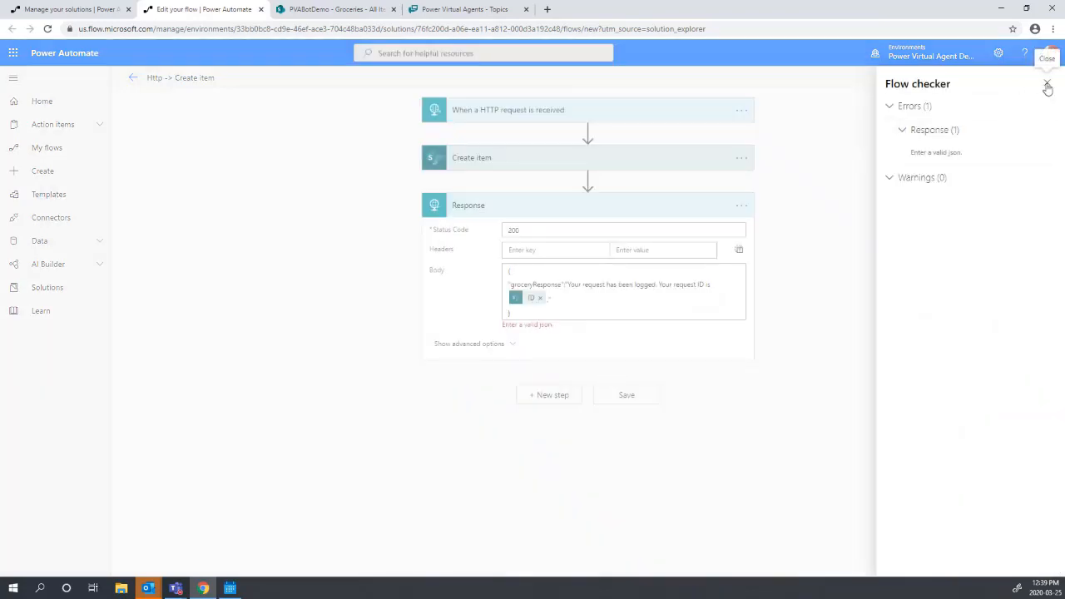
# - Generate the Response schema from the sample payload {"groceryResponse":"text"}
pyautogui.click(1048, 89)
pyautogui.click(508, 343)
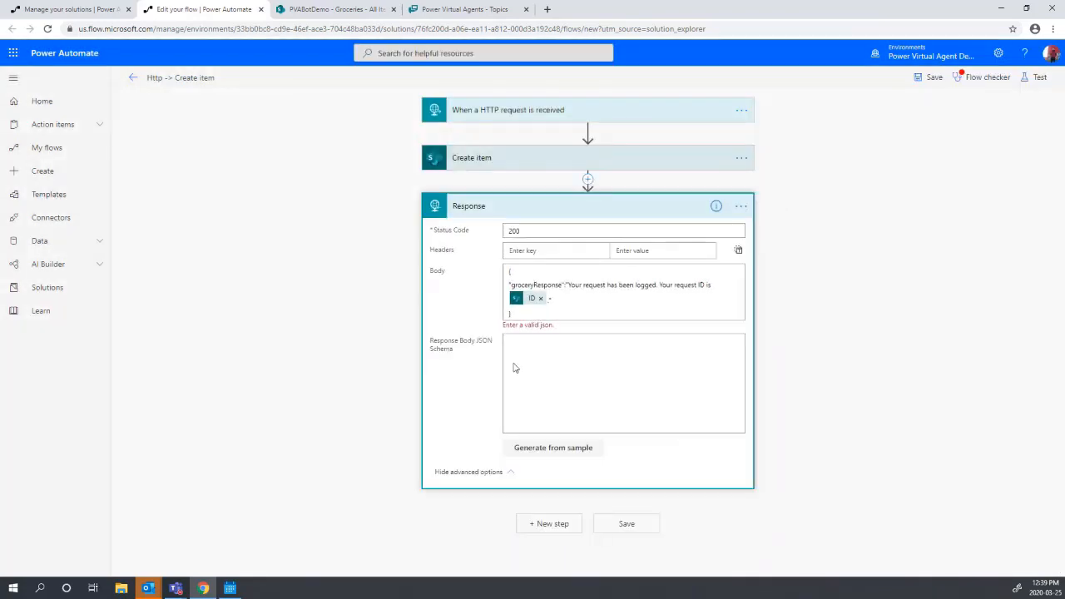
pyautogui.click(532, 461)
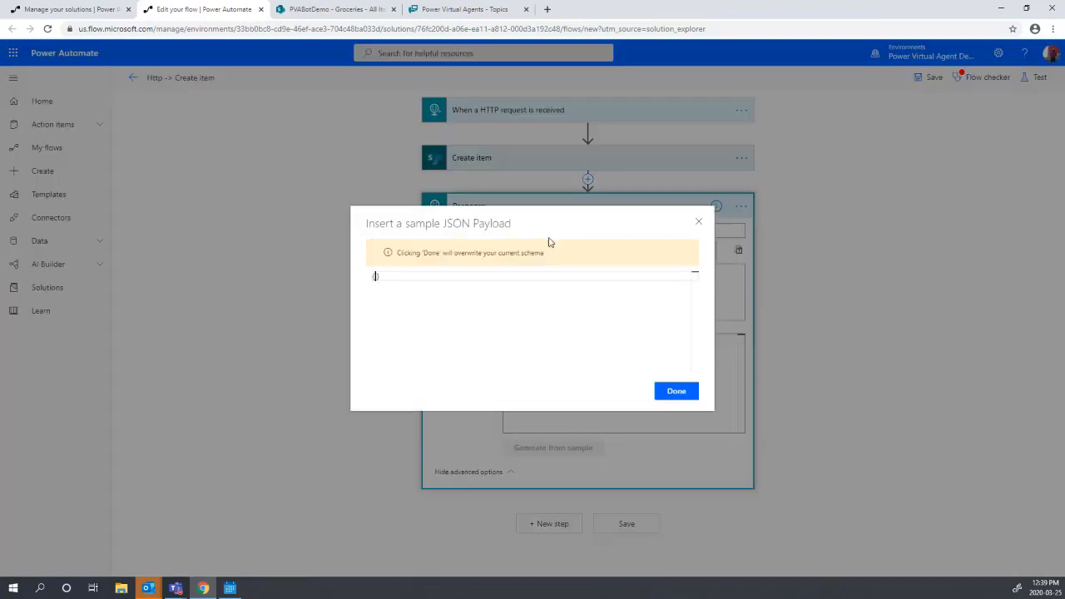
pyautogui.write('{')
pyautogui.press('Return')
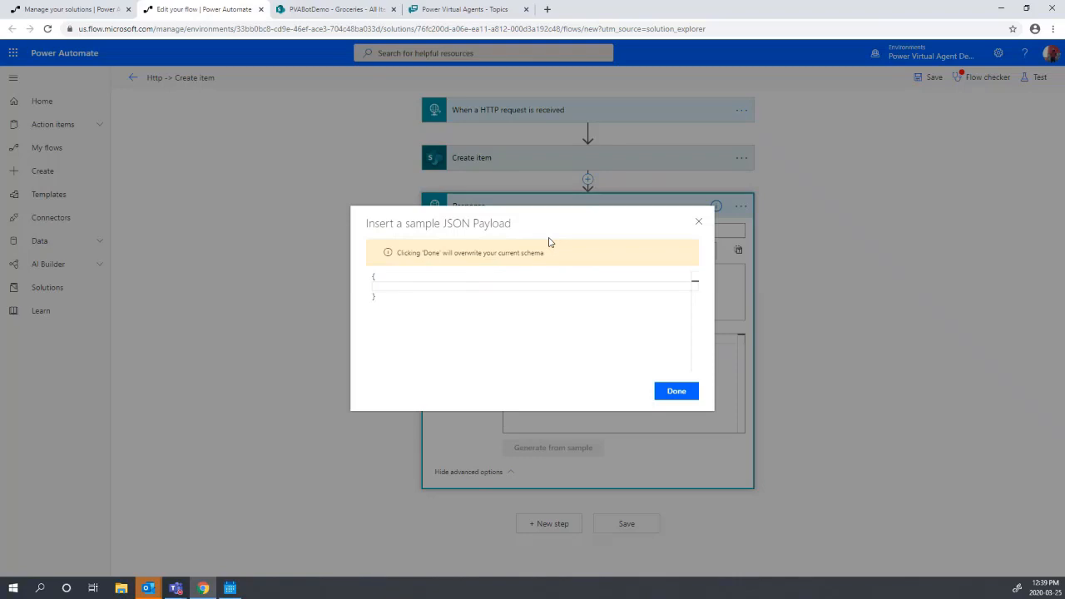
pyautogui.write('"')
pyautogui.click(699, 223)
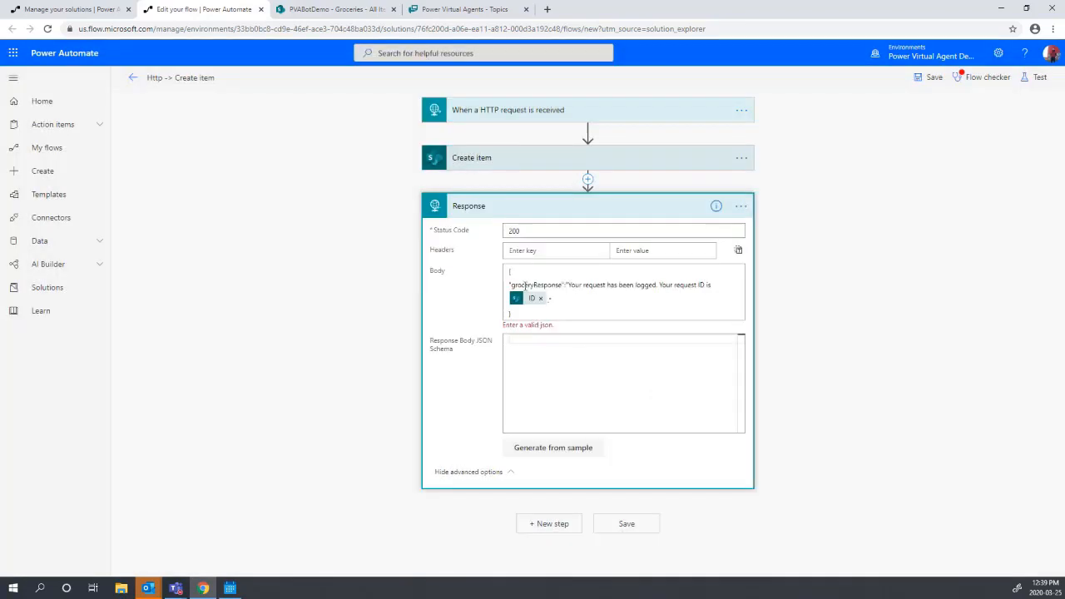
pyautogui.click(559, 450)
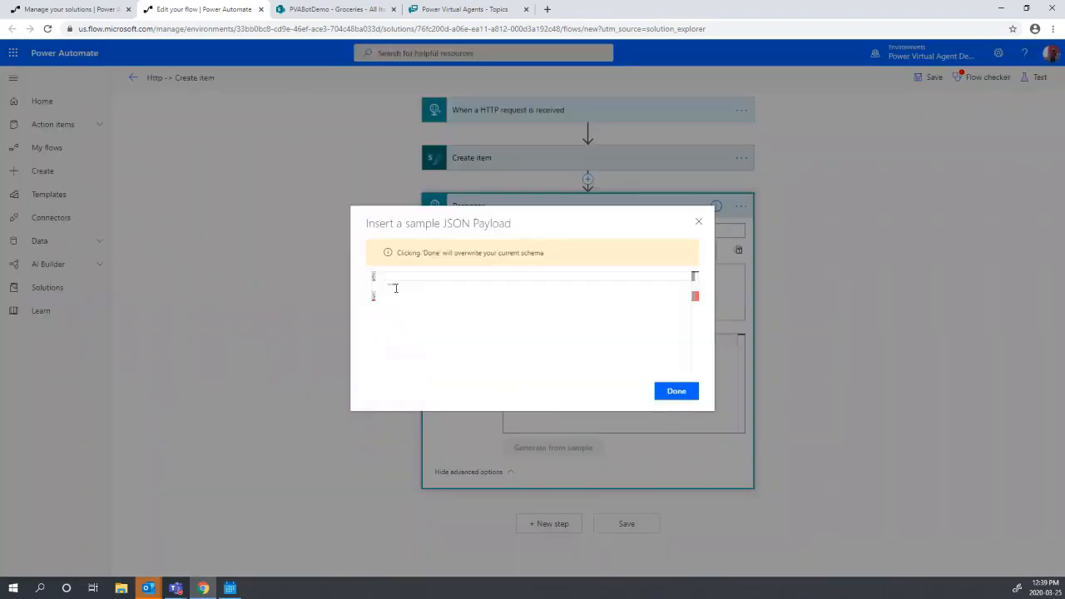
pyautogui.click(393, 288)
pyautogui.press('BackSpace')
pyautogui.press('BackSpace')
pyautogui.press('BackSpace')
pyautogui.press('BackSpace')
pyautogui.press('Delete')
pyautogui.press('Delete')
pyautogui.write('{')
pyautogui.press('Return')
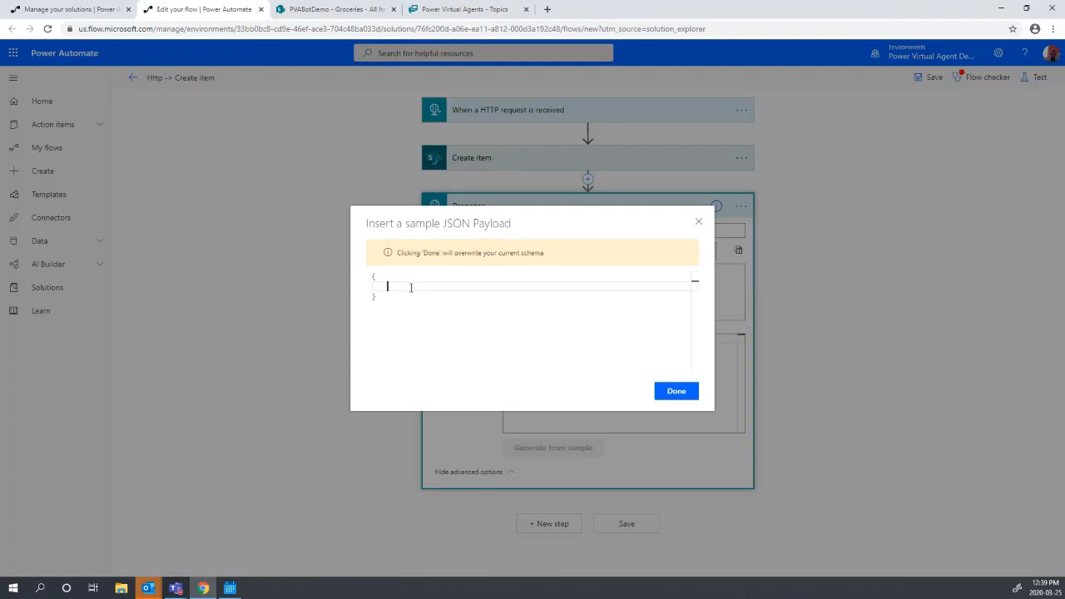
pyautogui.write('"groceryResponse":"text')
pyautogui.click(678, 392)
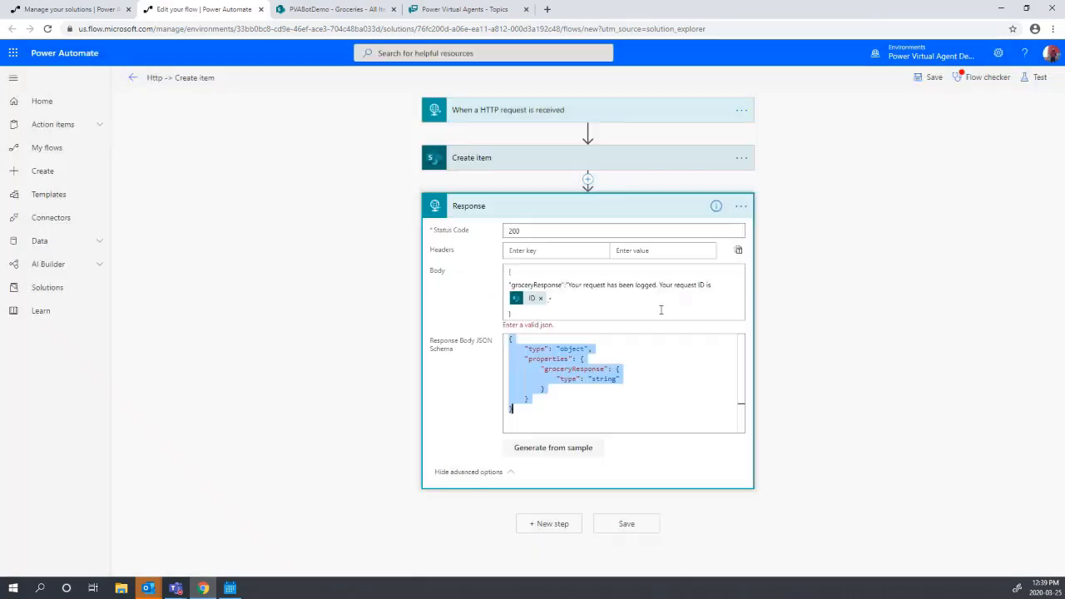
# - Save the flow, regenerate the schema from the groceryResponse sample, and save again
pyautogui.click(939, 82)
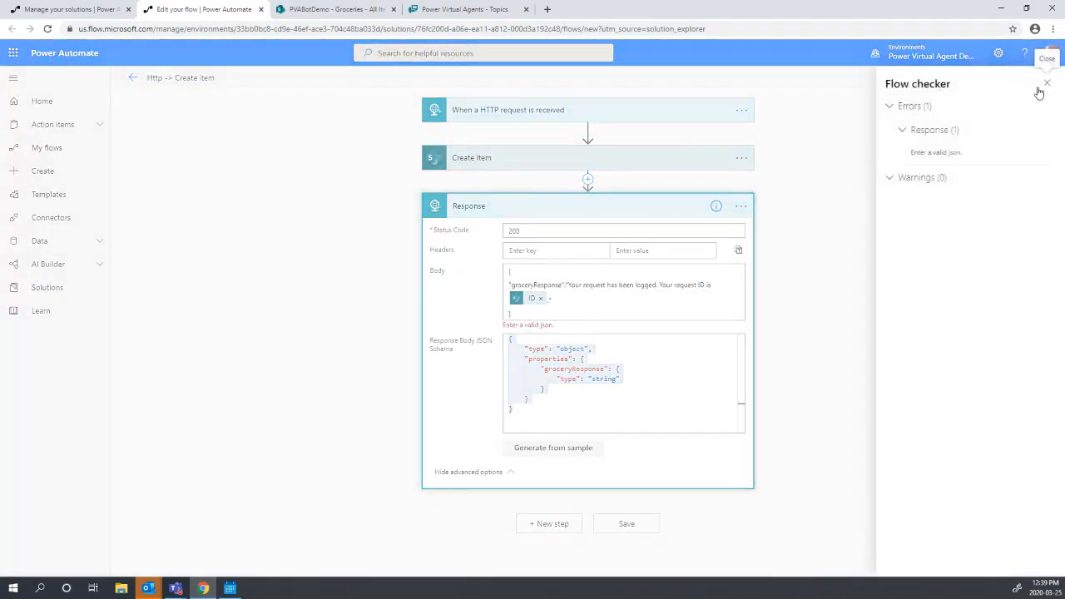
pyautogui.click(948, 155)
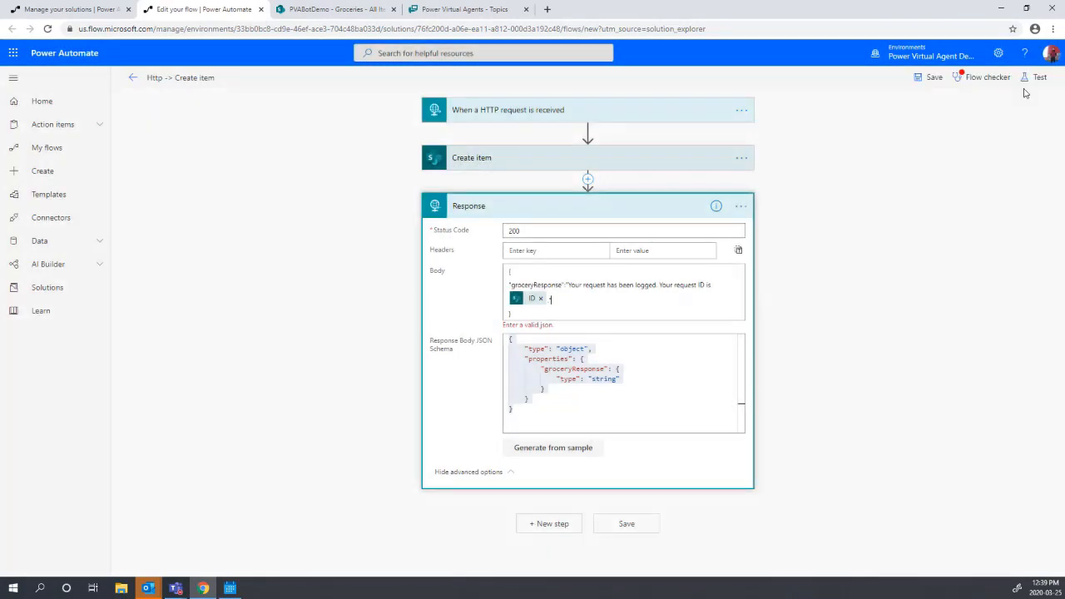
pyautogui.click(552, 460)
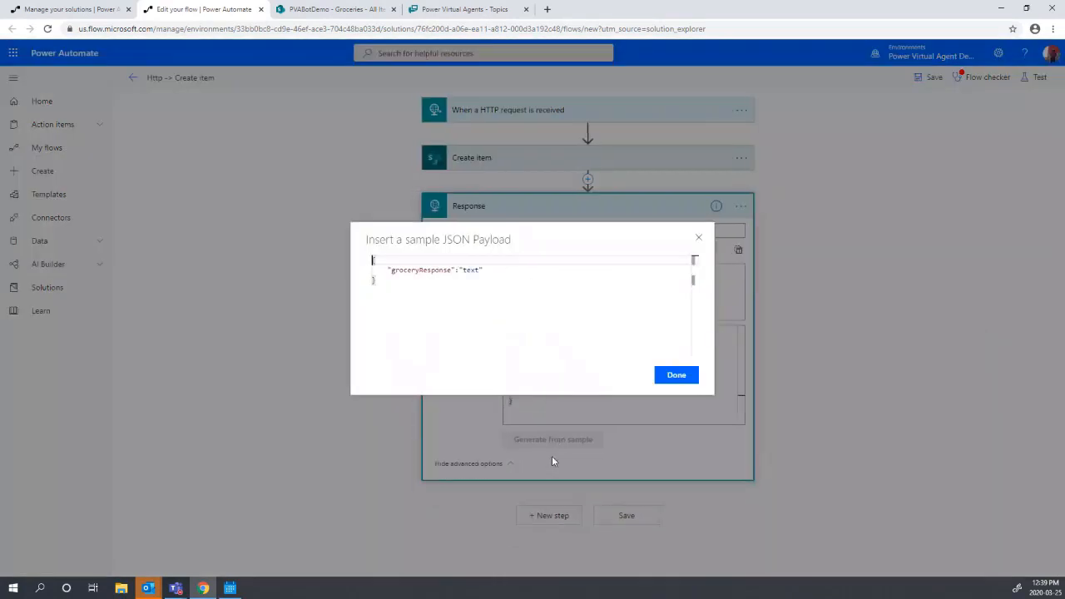
pyautogui.click(700, 236)
pyautogui.click(603, 303)
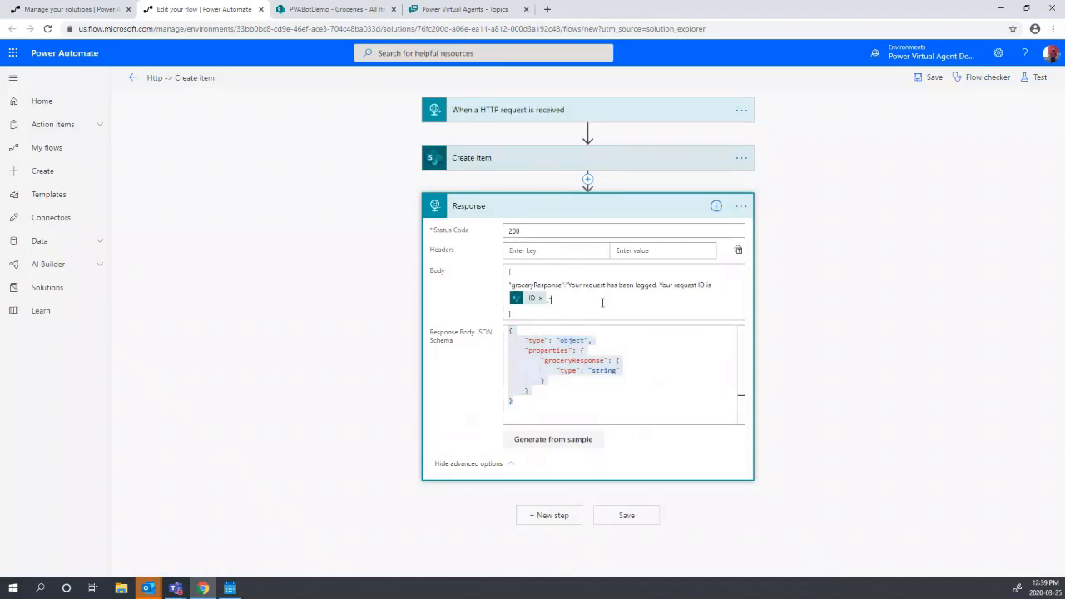
pyautogui.click(553, 440)
pyautogui.click(504, 274)
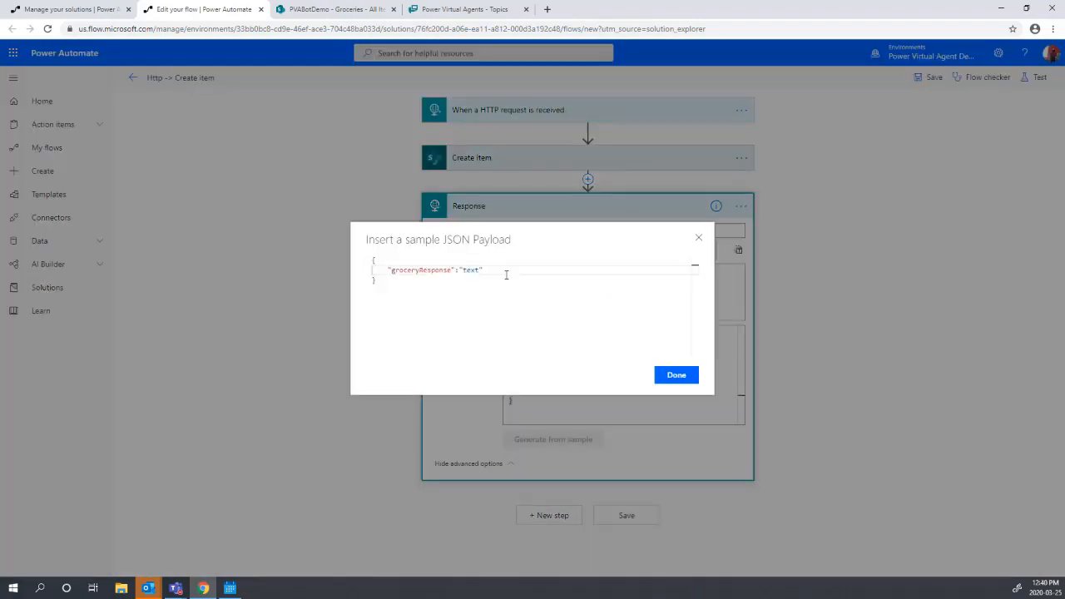
pyautogui.click(678, 376)
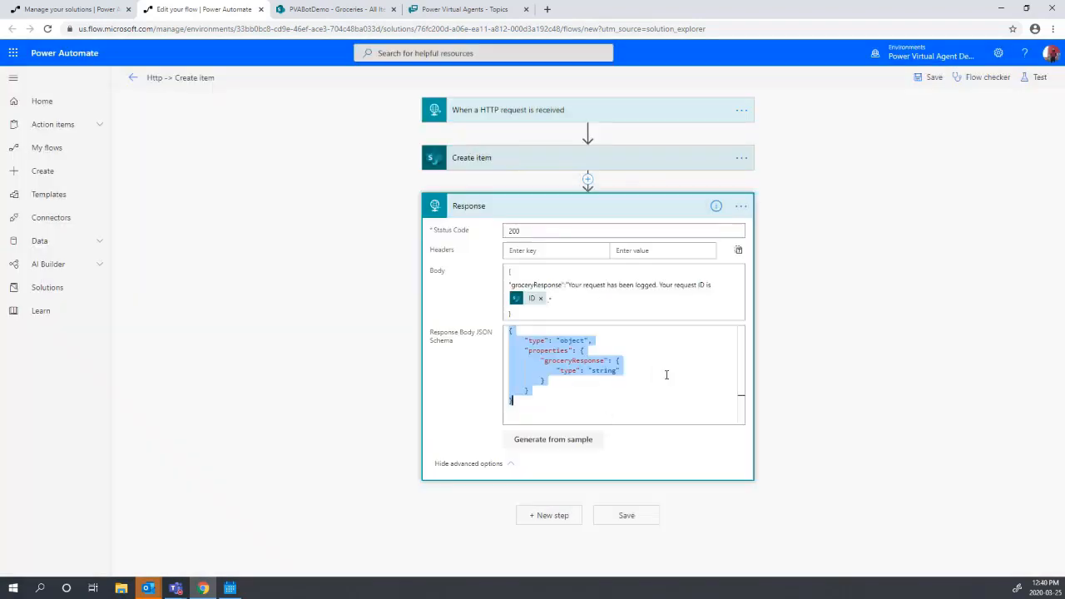
pyautogui.click(557, 393)
pyautogui.click(929, 77)
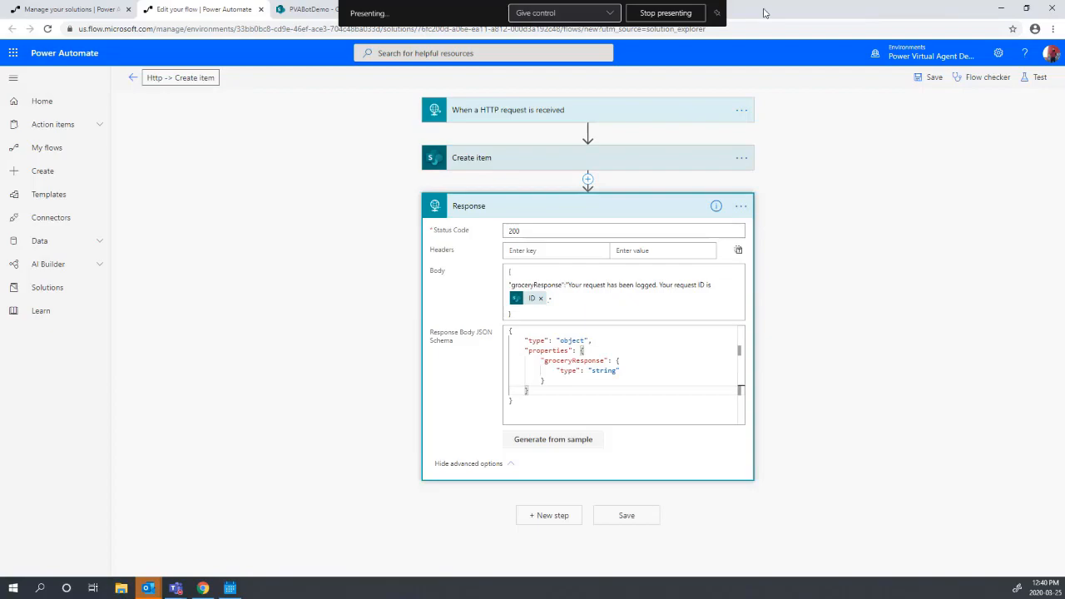
# - Back in Power Virtual Agents, add a Call an action node under the last question
pyautogui.hotkey('ctrl', 'Tab')
pyautogui.doubleClick(868, 19)
pyautogui.click(868, 105)
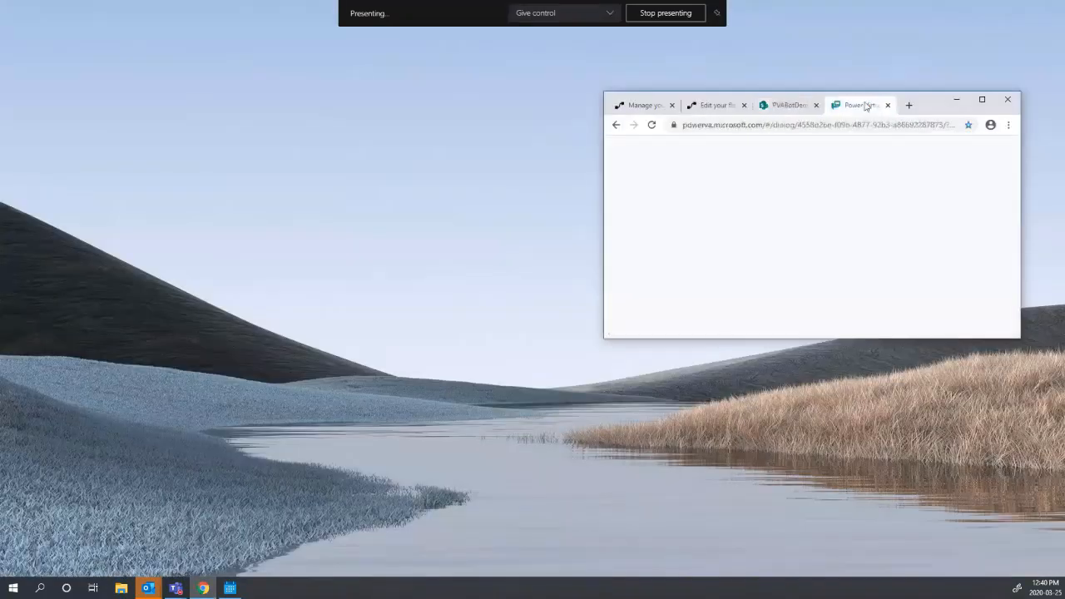
pyautogui.doubleClick(930, 103)
pyautogui.scroll(3, 865, 298)
pyautogui.scroll(-1, 302, 354)
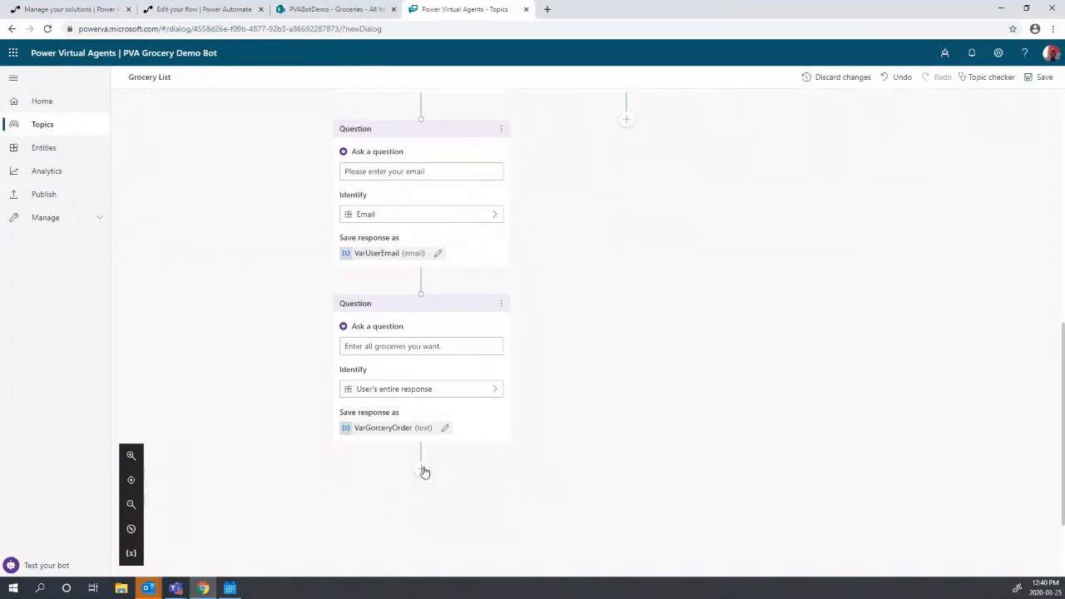
pyautogui.scroll(-3, 422, 441)
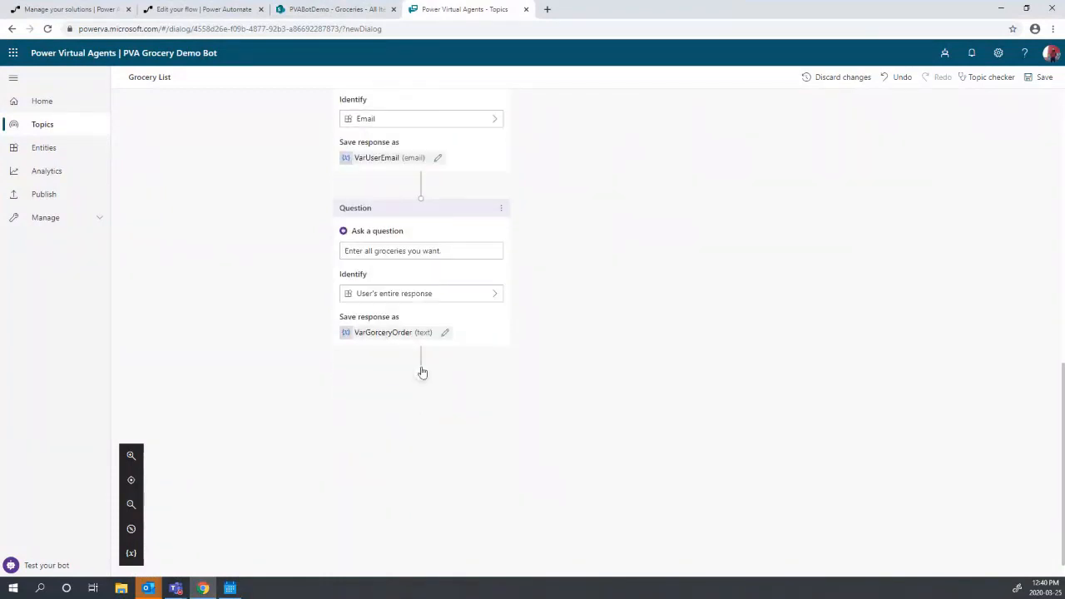
pyautogui.click(421, 371)
pyautogui.moveTo(416, 477)
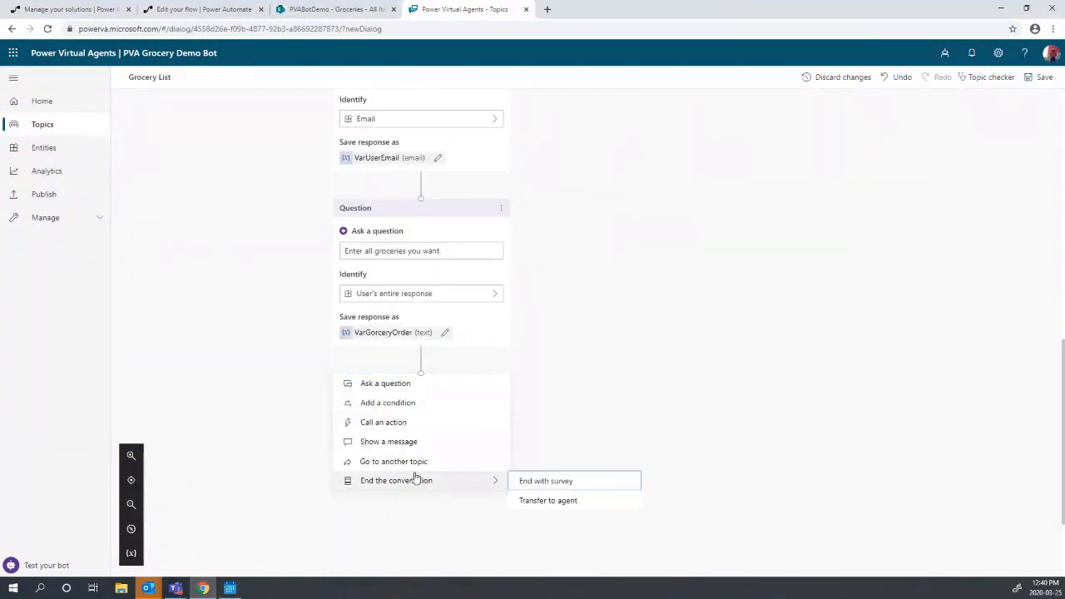
pyautogui.click(414, 423)
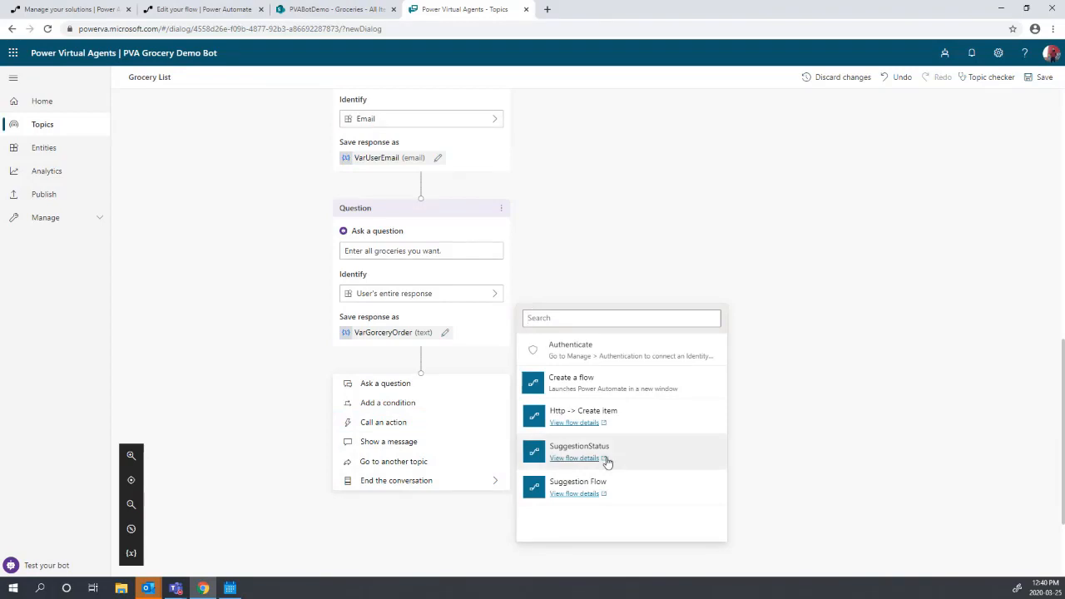
# - Choose the Http -> Create item flow for the action node
pyautogui.click(193, 8)
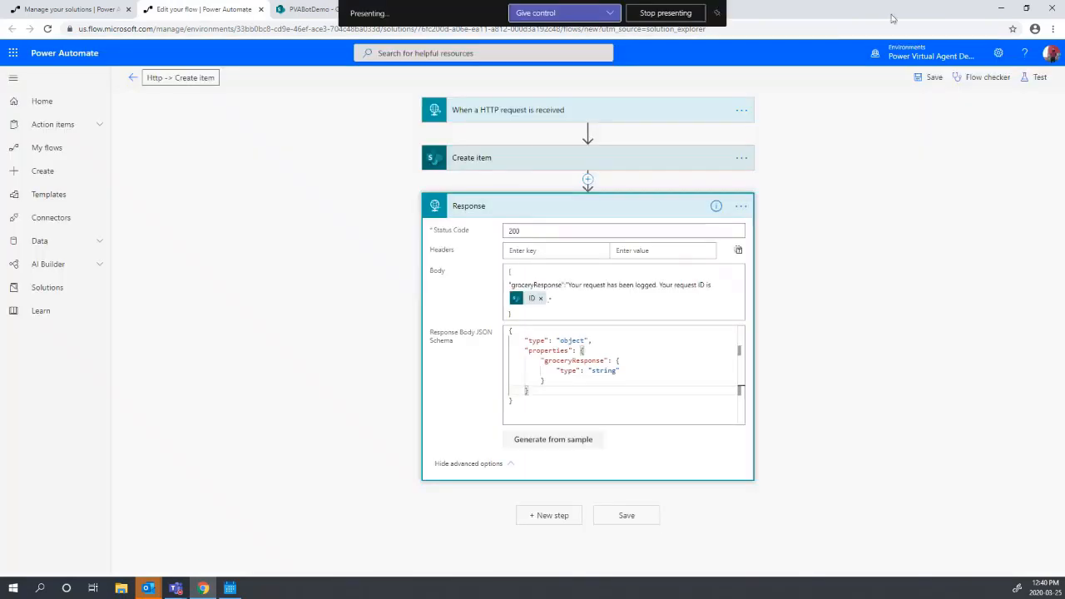
pyautogui.moveTo(891, 19); pyautogui.dragTo(627, 138)
pyautogui.click(629, 138)
pyautogui.click(758, 132)
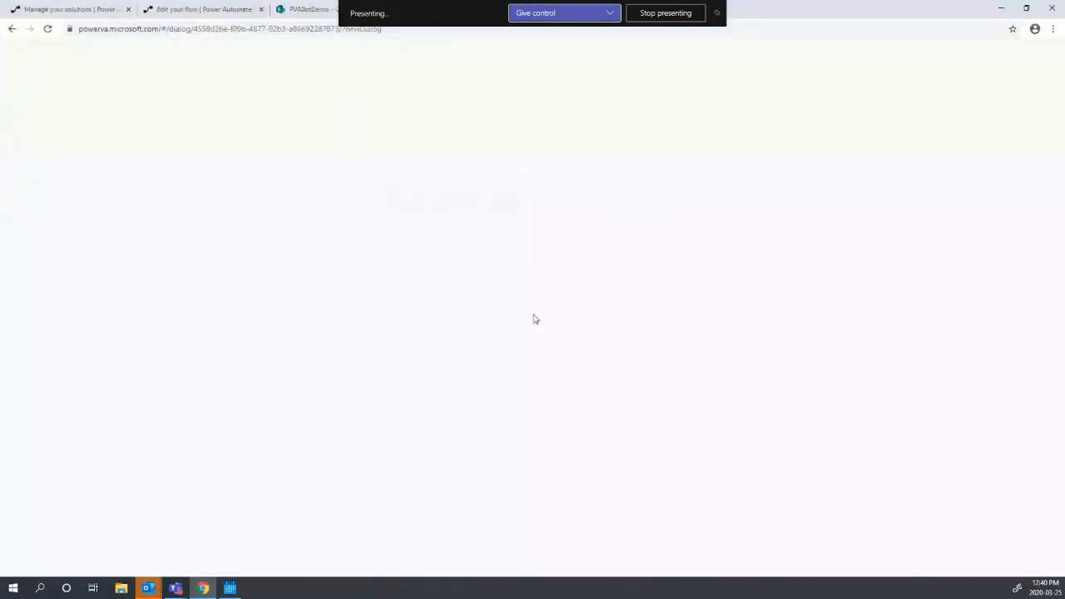
pyautogui.click(421, 285)
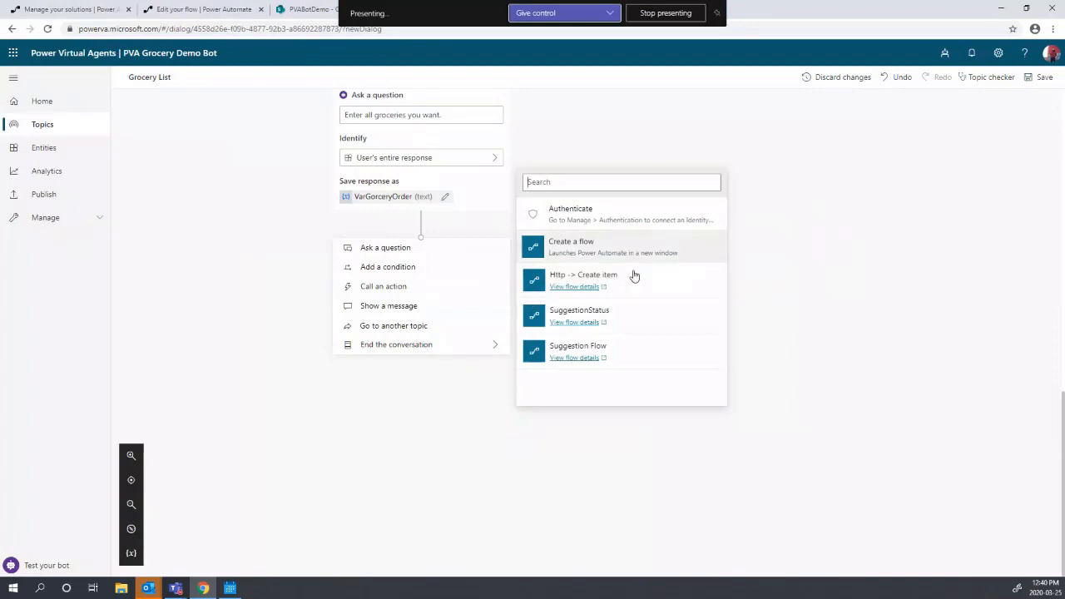
pyautogui.moveTo(625, 294)
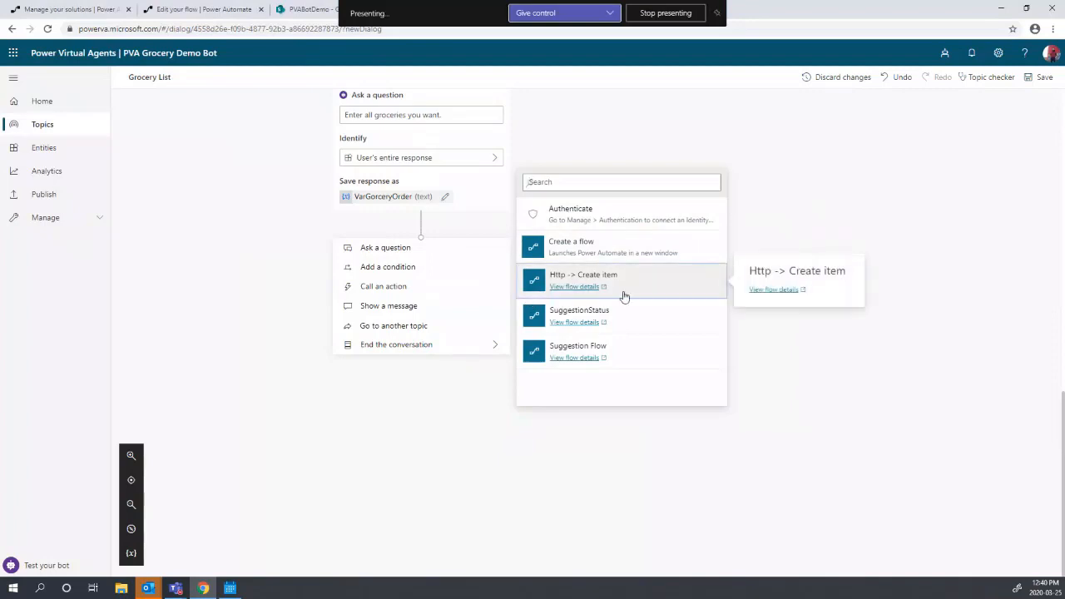
pyautogui.click(672, 294)
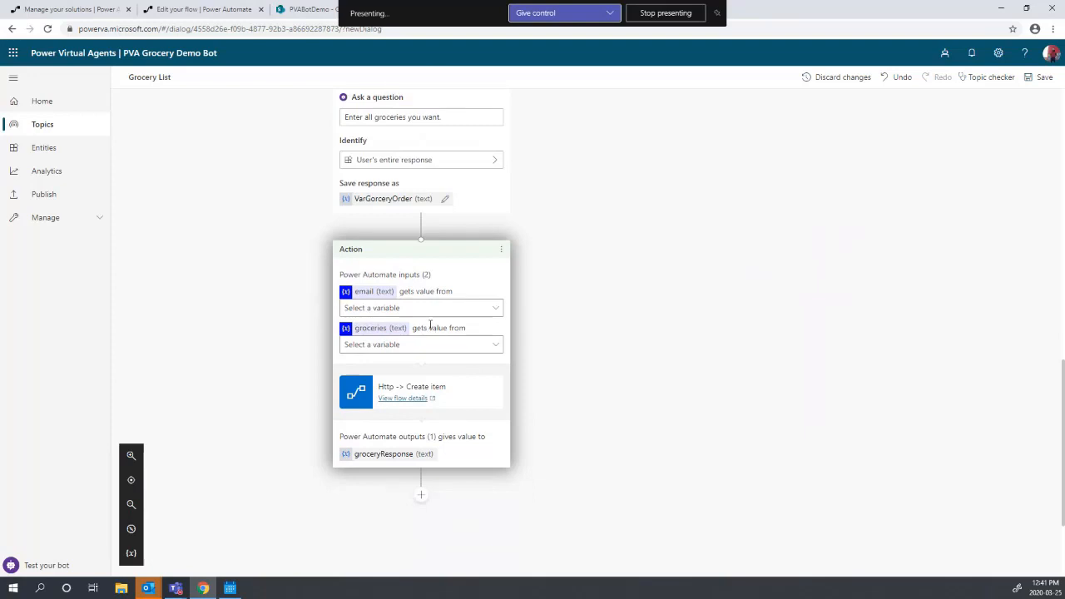
# - Pass VarUserEmail as the flow's email input and VarGorceryOrder as its groceries input
pyautogui.click(472, 313)
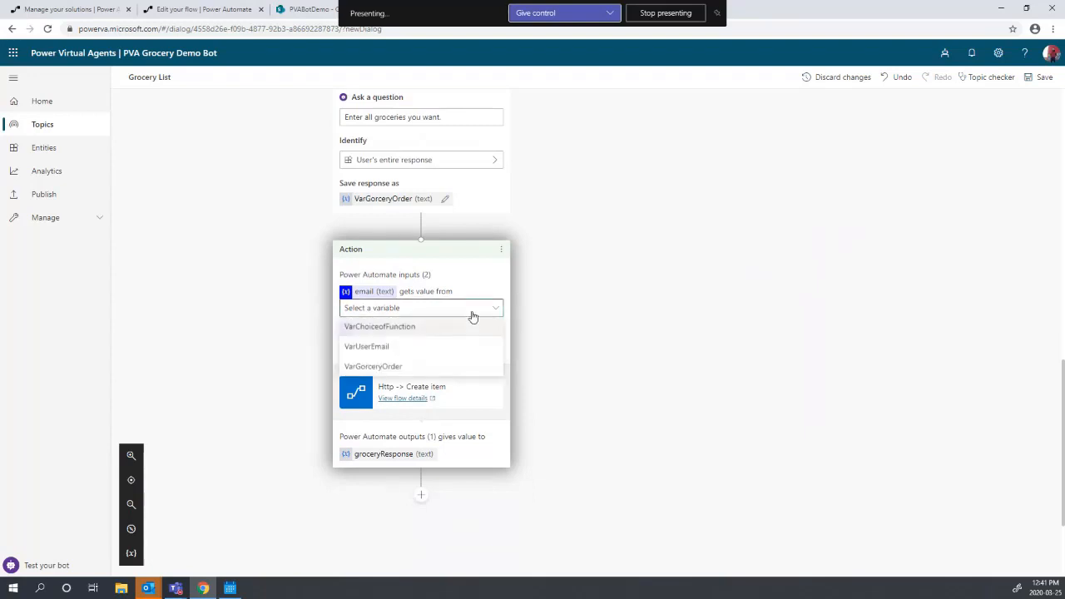
pyautogui.click(412, 346)
pyautogui.click(414, 346)
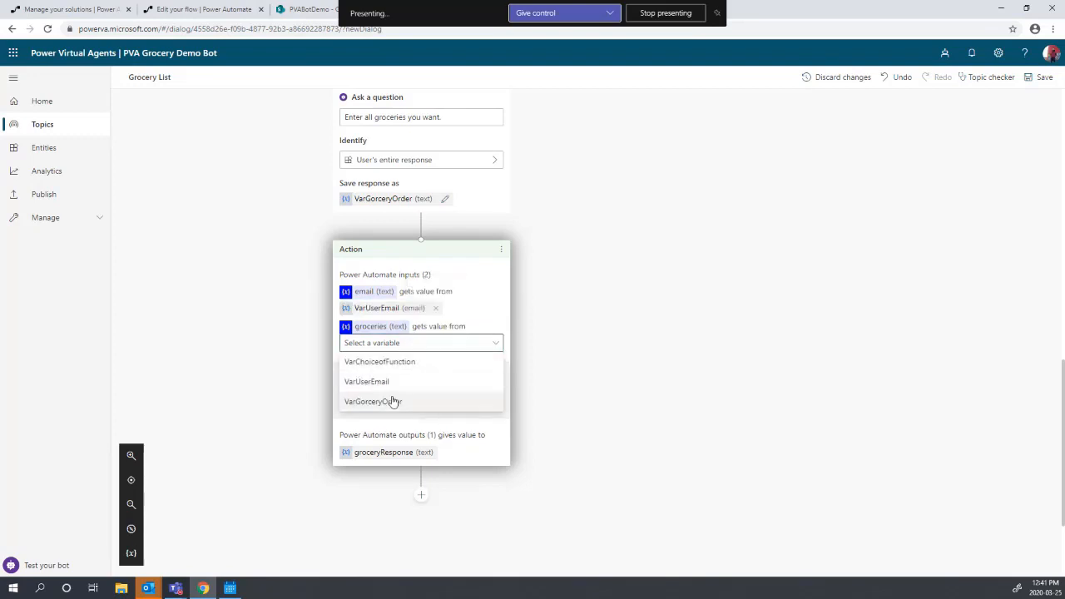
pyautogui.click(393, 404)
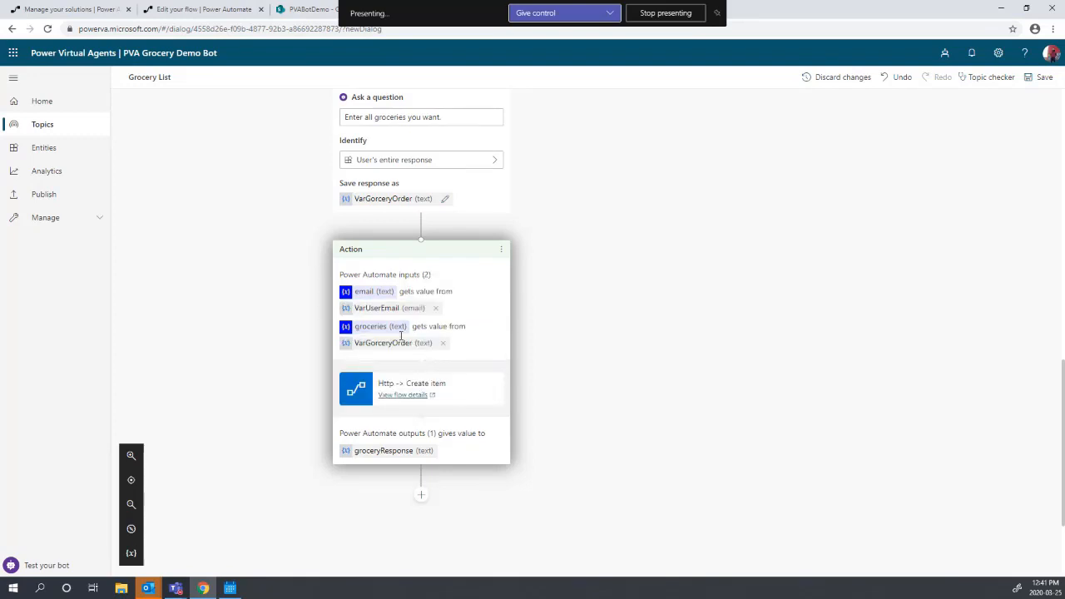
pyautogui.scroll(-1, 419, 383)
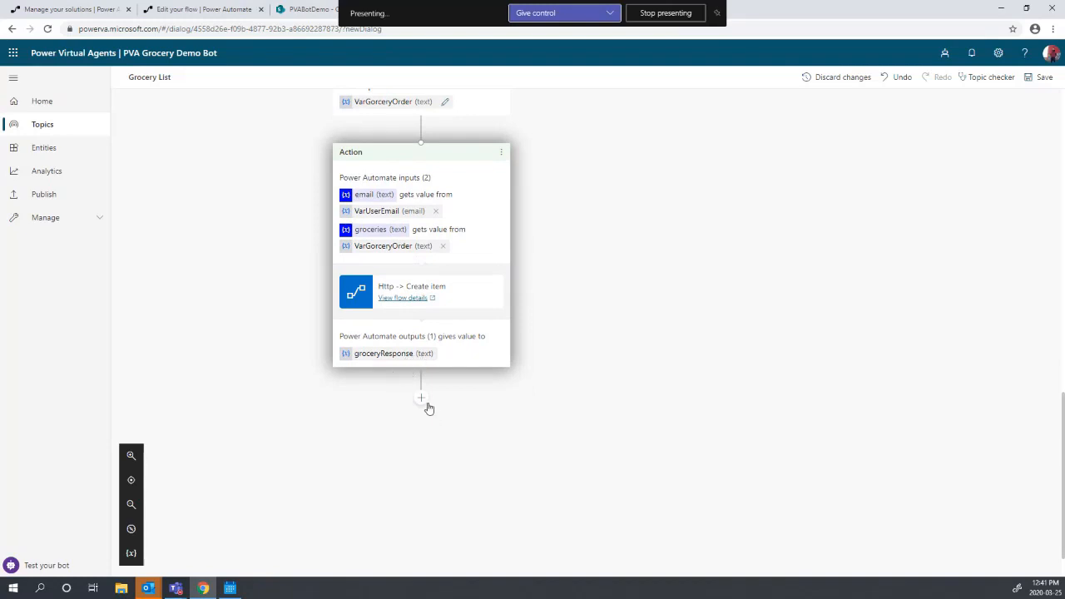
# - Add a Message node after the flow action that displays the groceryResponse variable
pyautogui.click(422, 399)
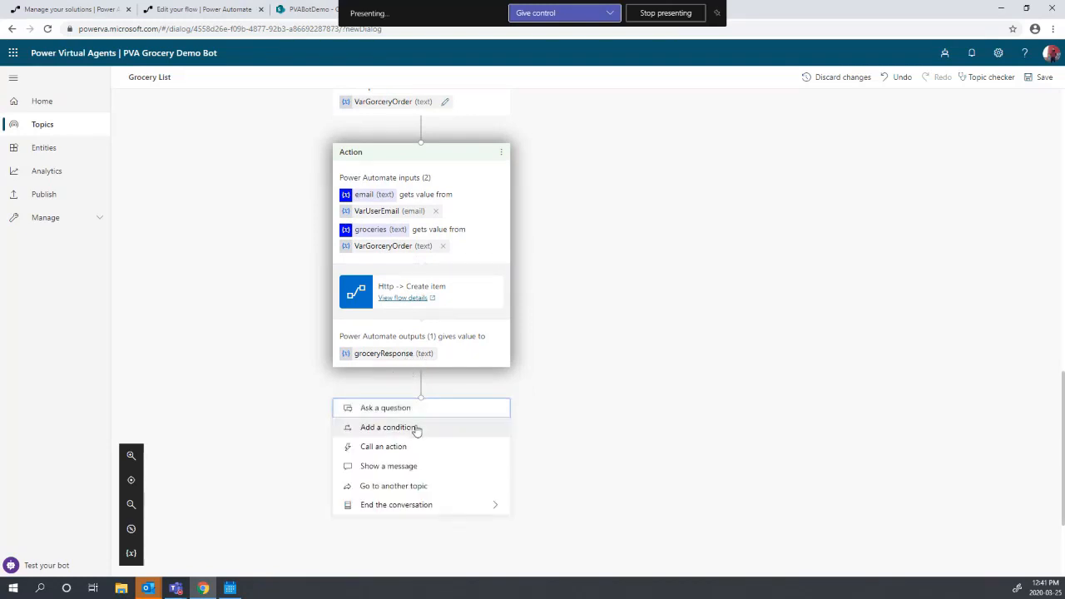
pyautogui.click(422, 467)
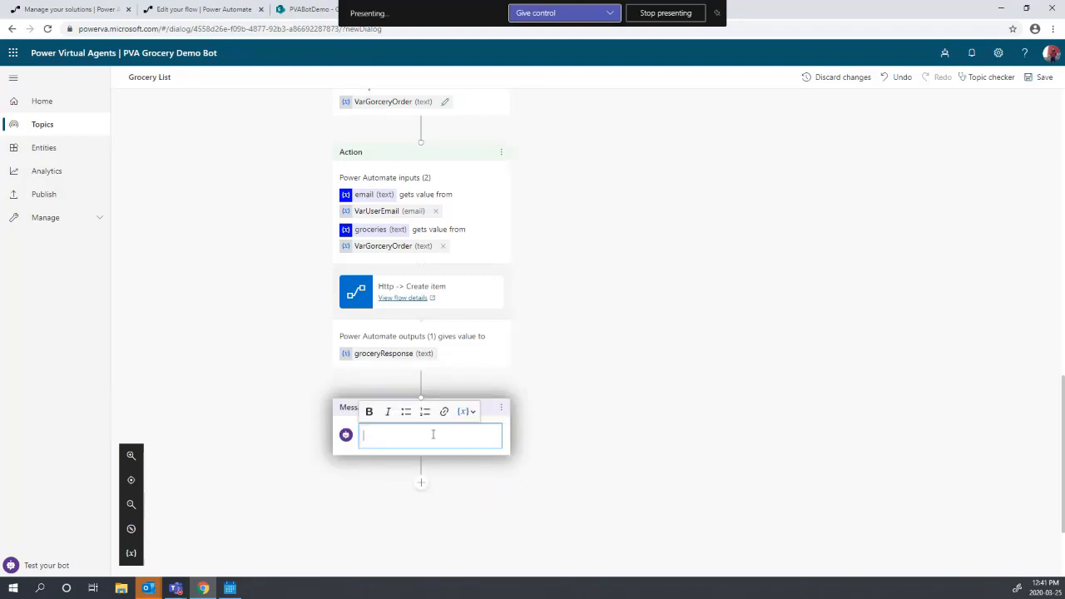
pyautogui.click(467, 411)
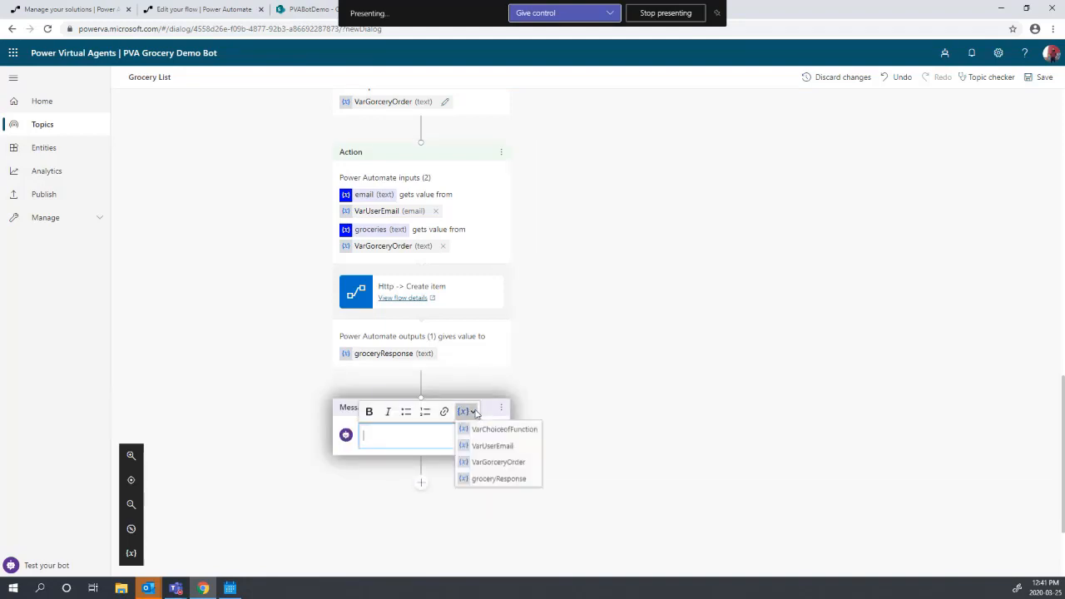
pyautogui.click(500, 478)
pyautogui.click(584, 411)
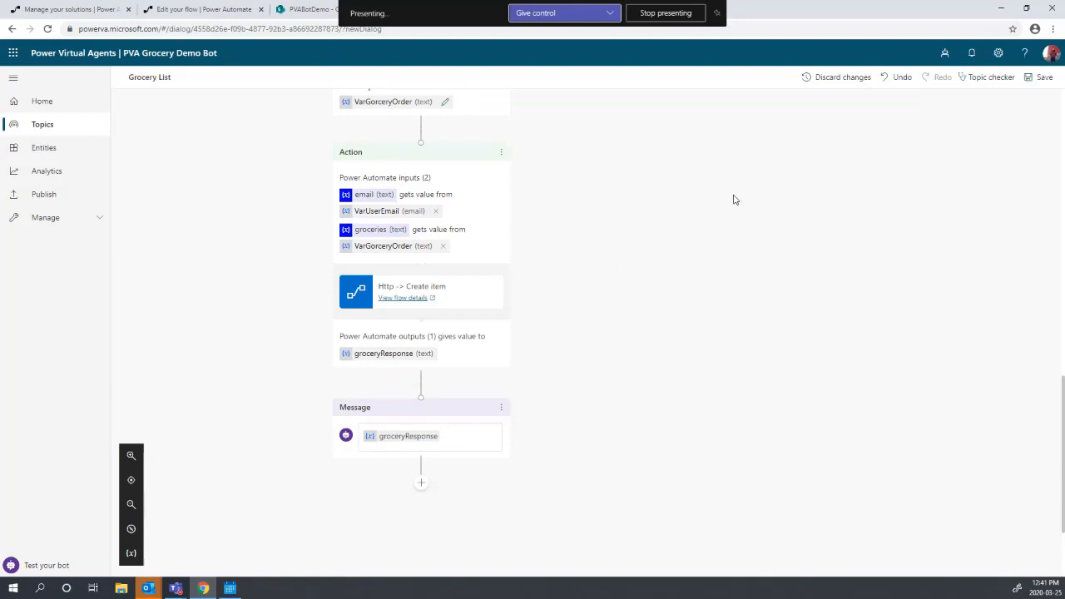
pyautogui.scroll(3, 734, 200)
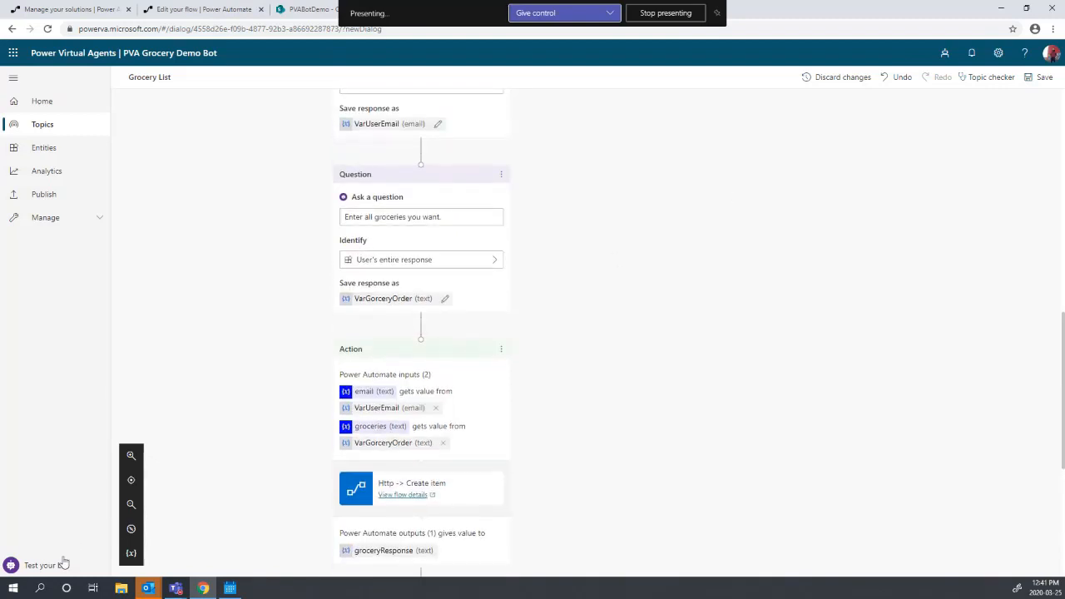
# - Send a test message in the test bot chat, then save the Grocery List topic
pyautogui.click(92, 560)
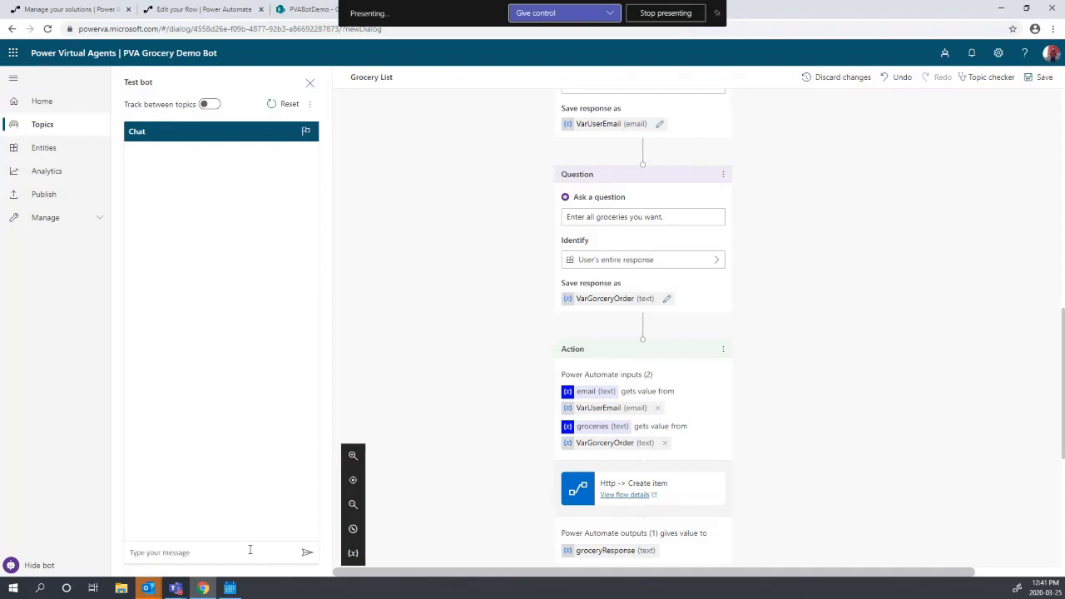
pyautogui.write('food')
pyautogui.press('Return')
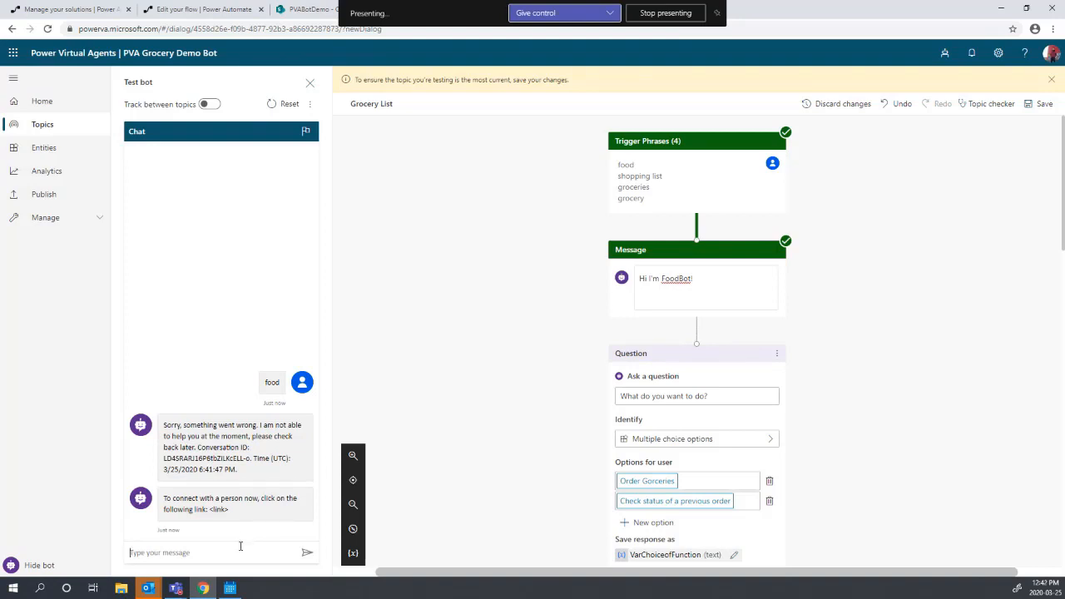
pyautogui.write('gro')
pyautogui.click(1042, 103)
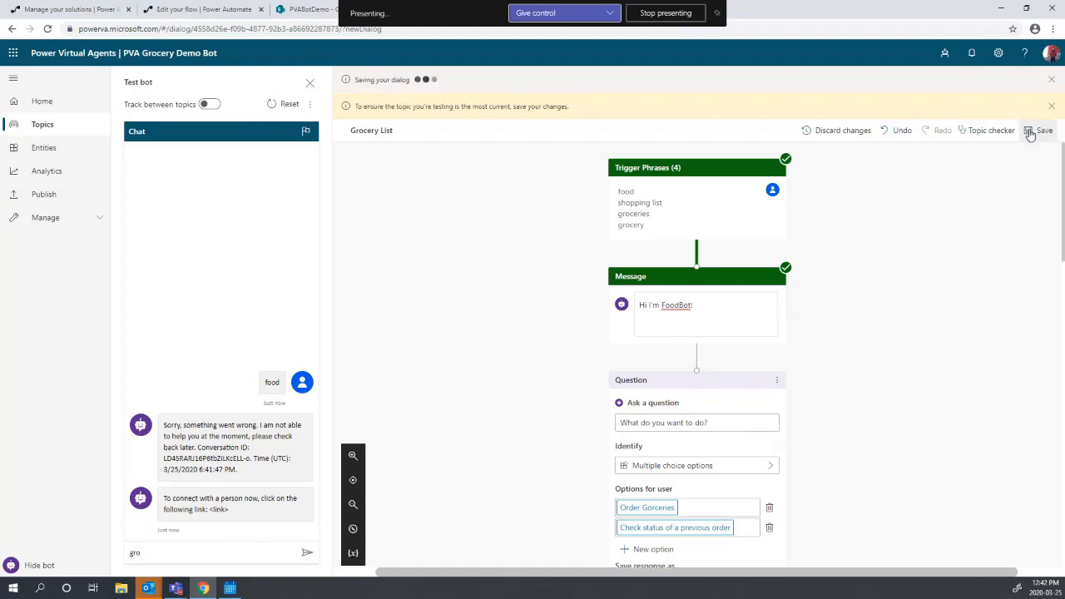
# - Reset the test chat, send 'groceries', and choose Order Gorceries
pyautogui.click(283, 104)
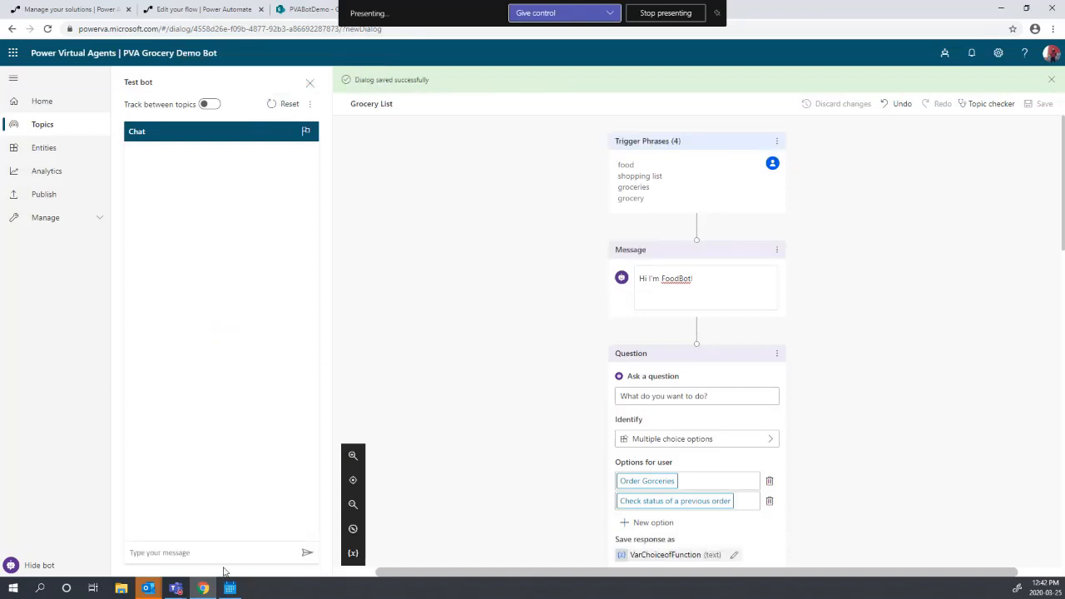
pyautogui.write('groceries')
pyautogui.press('Return')
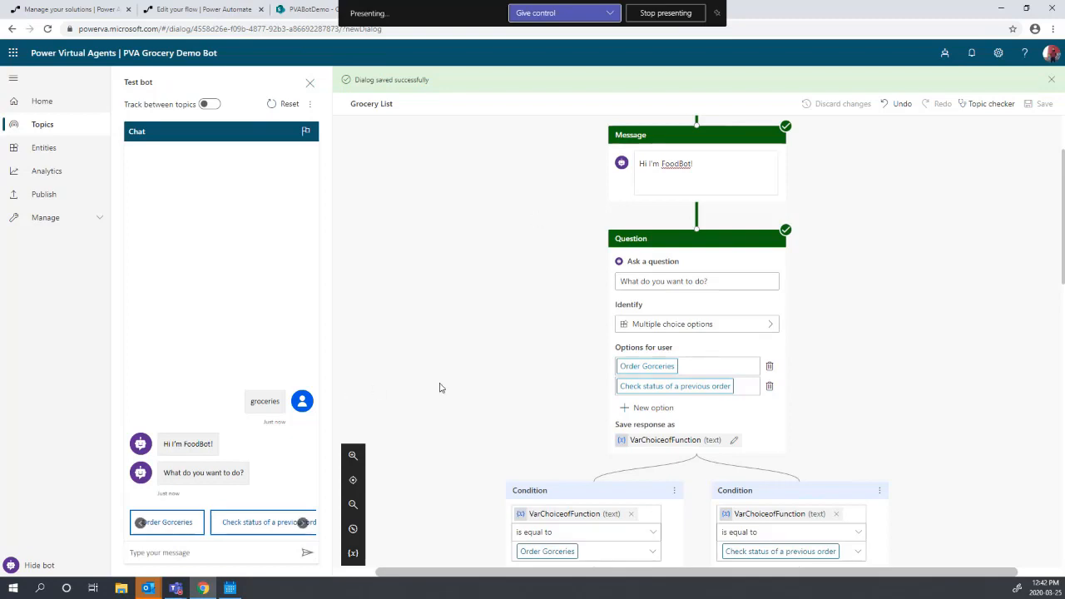
pyautogui.scroll(1, 441, 388)
pyautogui.scroll(2, 441, 384)
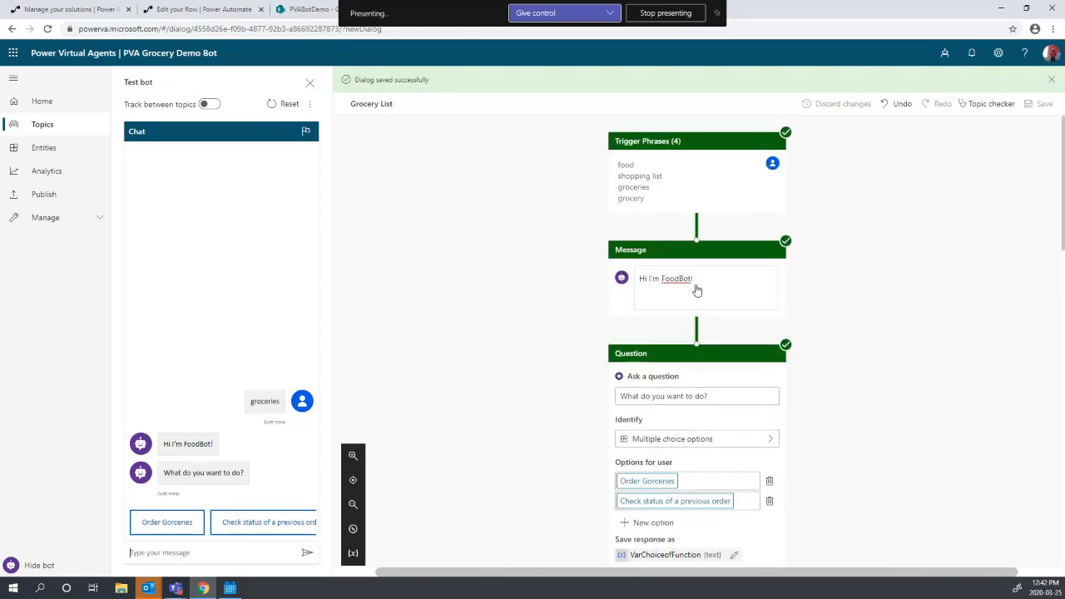
pyautogui.scroll(-4, 691, 426)
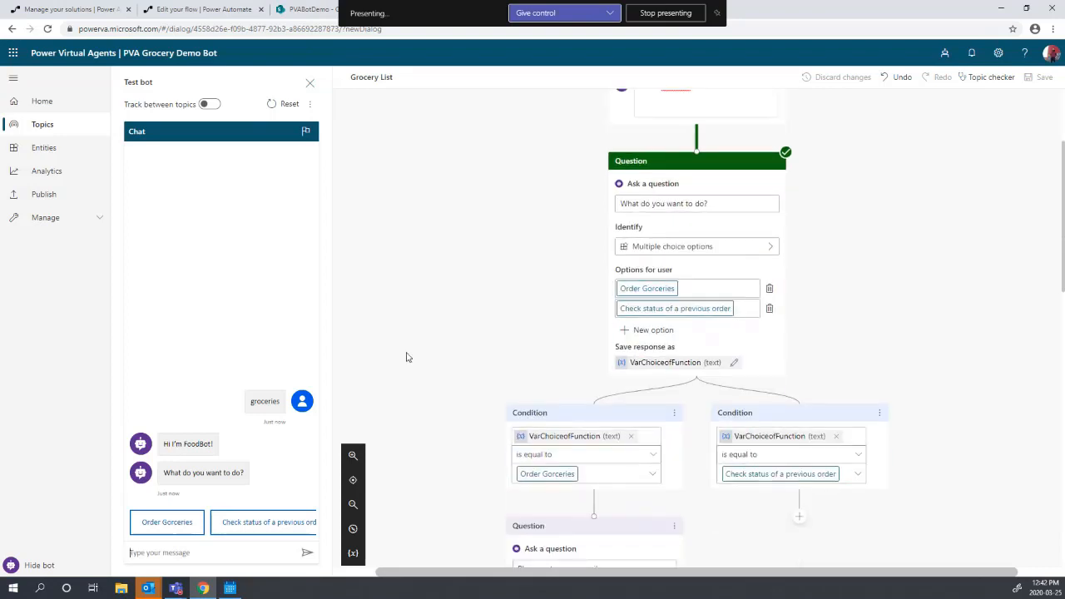
pyautogui.scroll(-3, 407, 355)
pyautogui.click(179, 527)
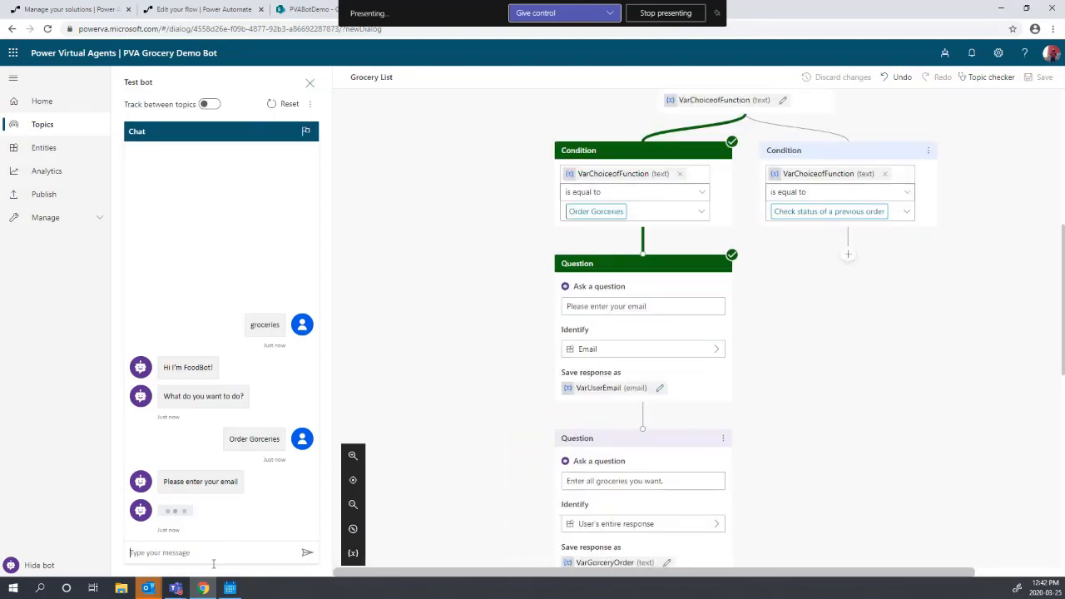
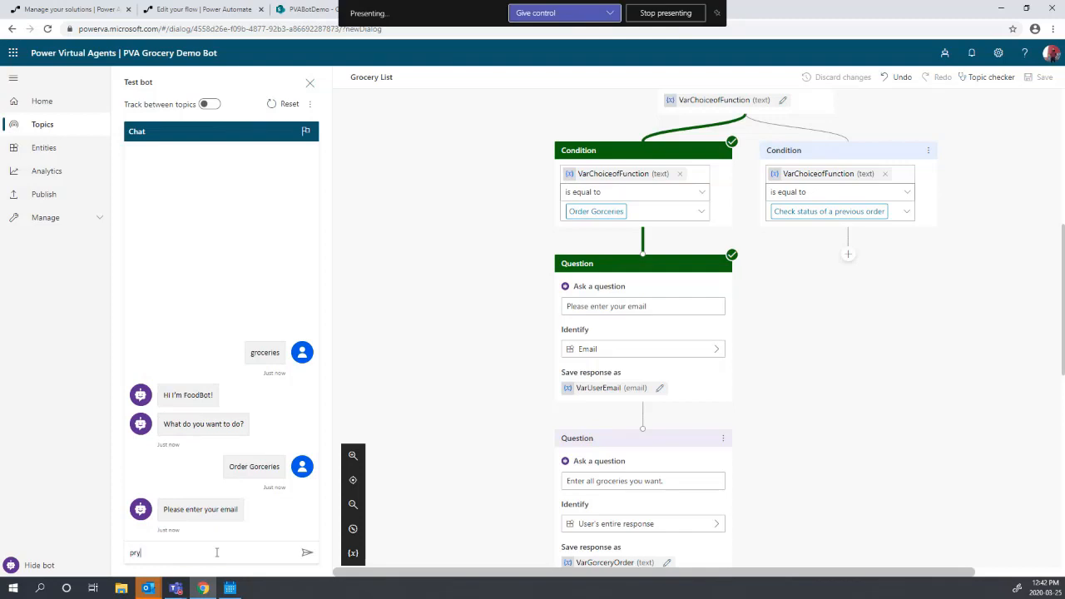
# - Send the user's email address, then the list 'Eggs, Toilet Paper, Hand sanitizer'
pyautogui.click(306, 552)
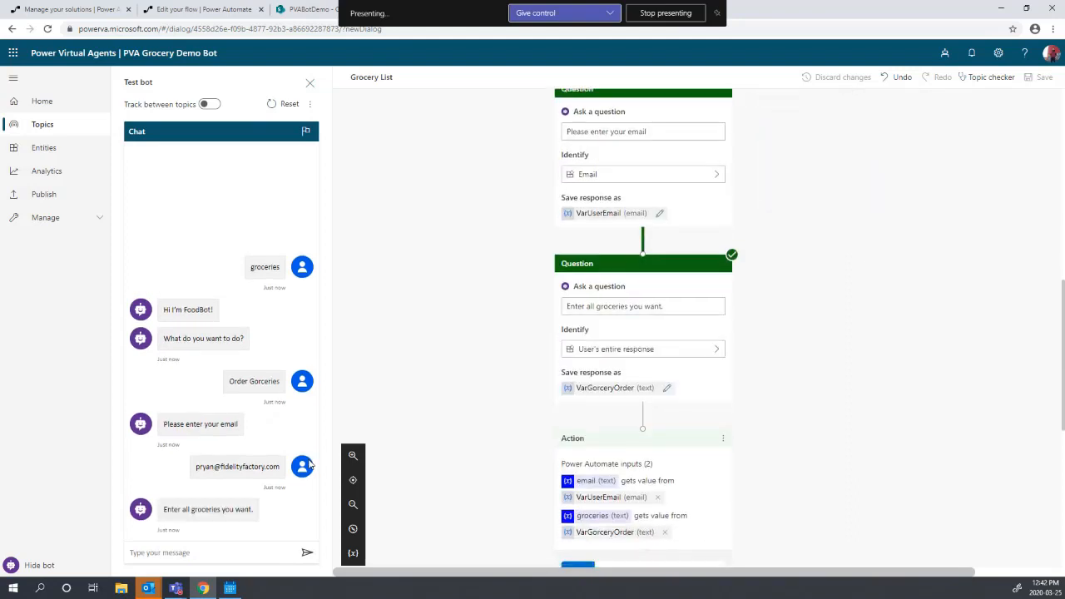
pyautogui.click(177, 552)
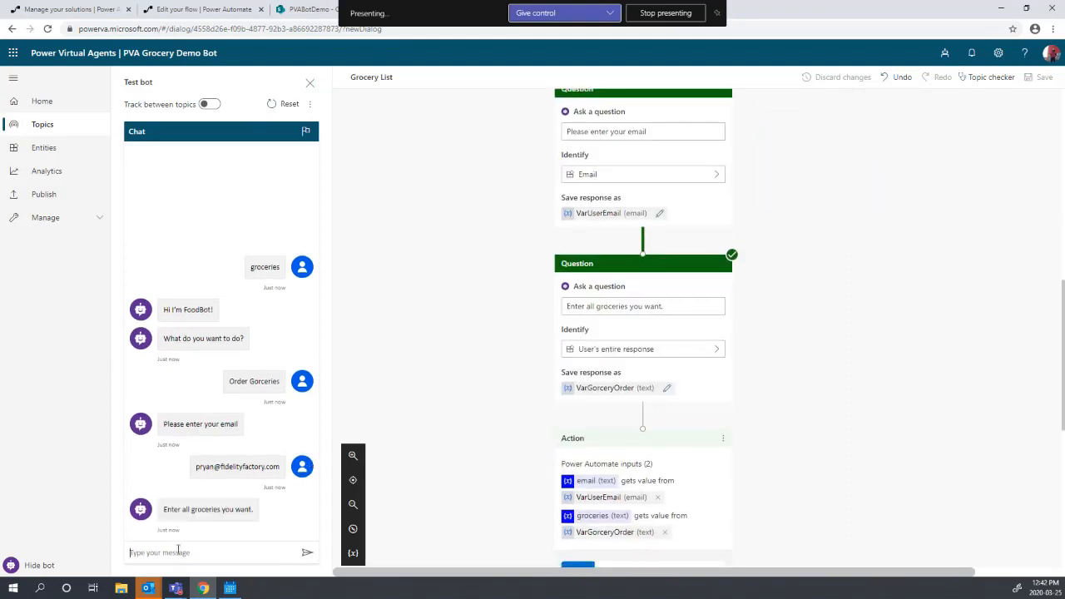
pyautogui.write('Eggs, Toilet Paper, Hand sanitizer')
pyautogui.click(306, 552)
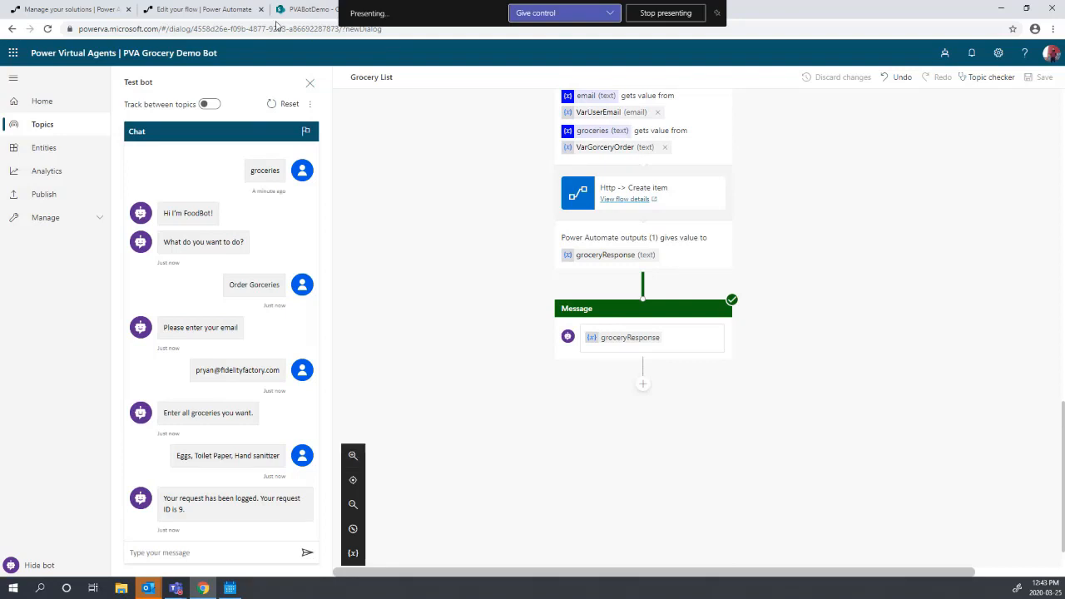
# - Change the new Groceries item's Request Status from Pending review to 'No it's all sold out!'
pyautogui.click(304, 17)
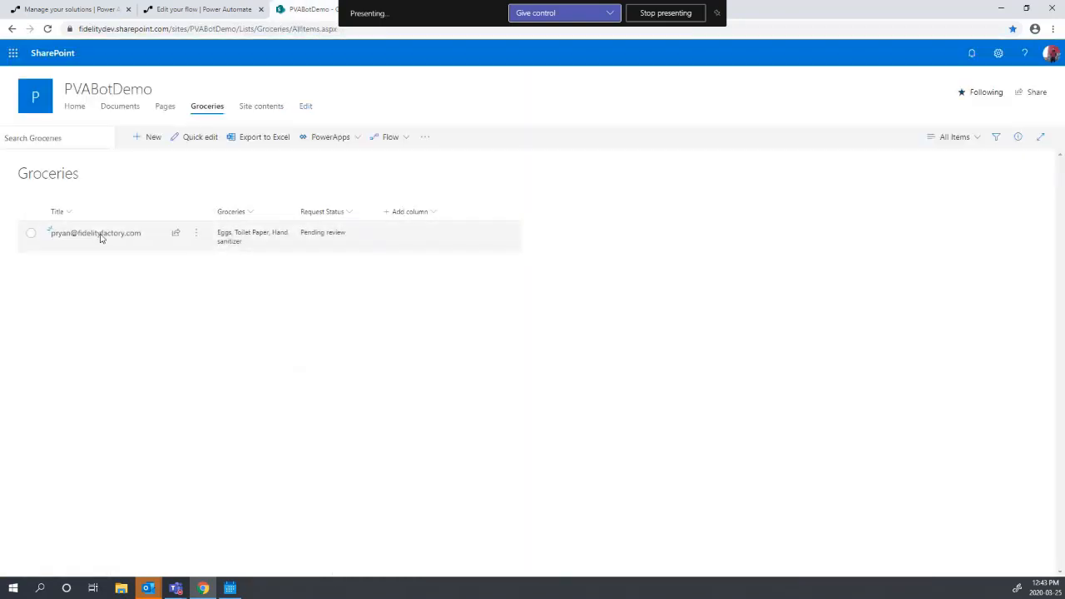
pyautogui.click(323, 239)
pyautogui.doubleClick(323, 239)
pyautogui.doubleClick(333, 242)
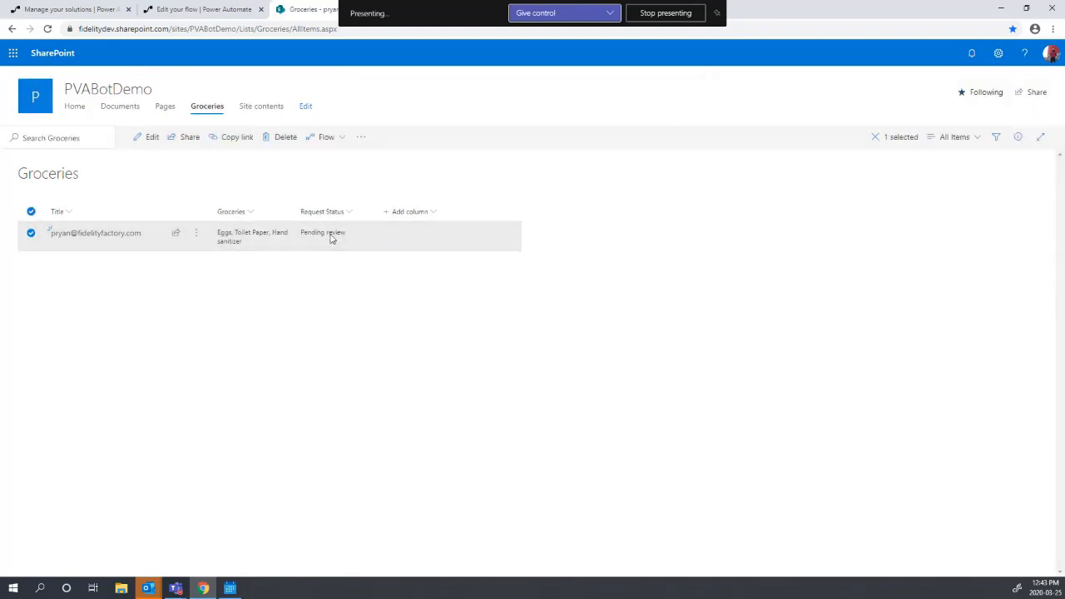
pyautogui.tripleClick(792, 244)
pyautogui.write('No ')
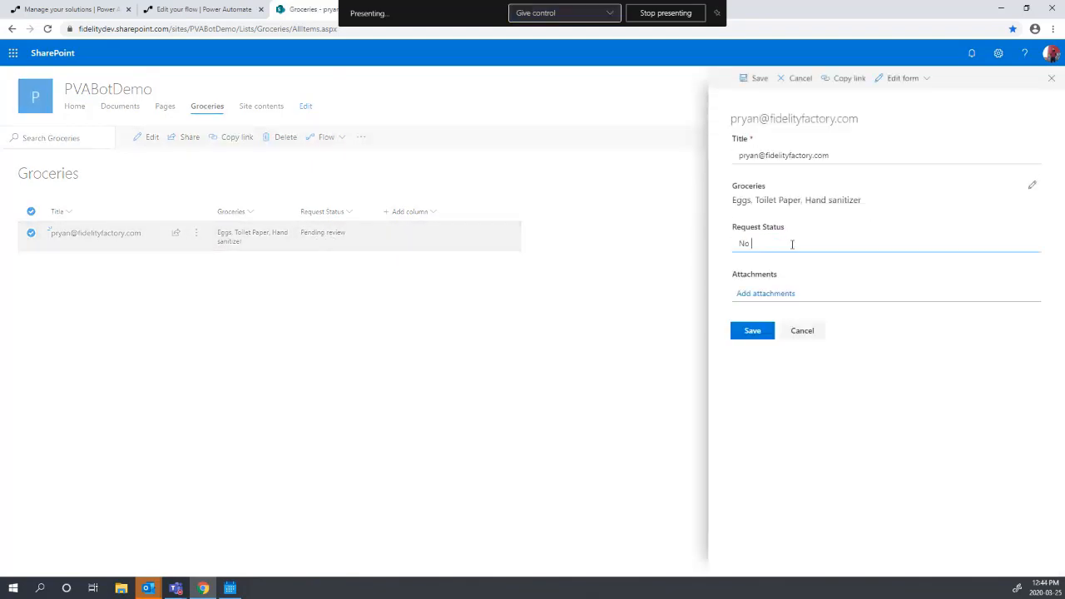
pyautogui.write("it's all sold out!")
pyautogui.click(754, 340)
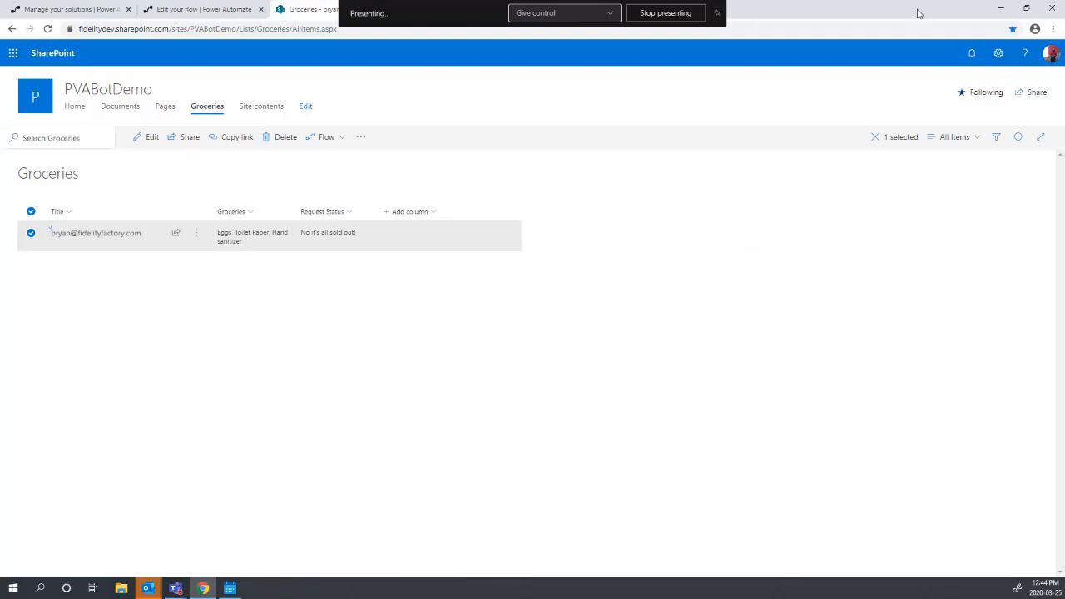
# - Add a question 'What is the ID of your request?' under the Check status branch
pyautogui.hotkey('ctrl', 'Tab')
pyautogui.scroll(8, 844, 552)
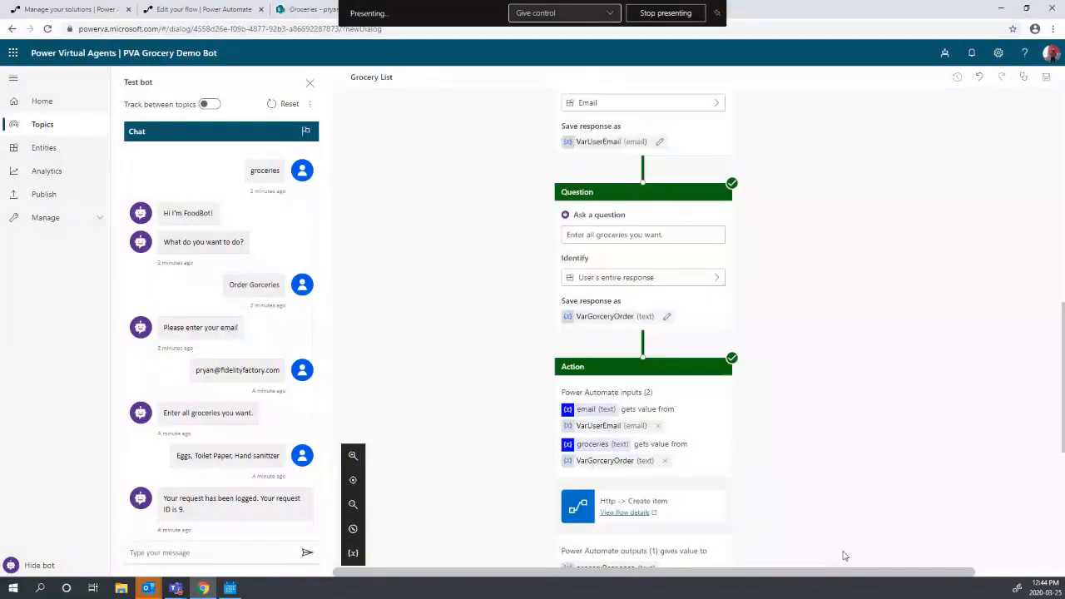
pyautogui.scroll(-3, 841, 333)
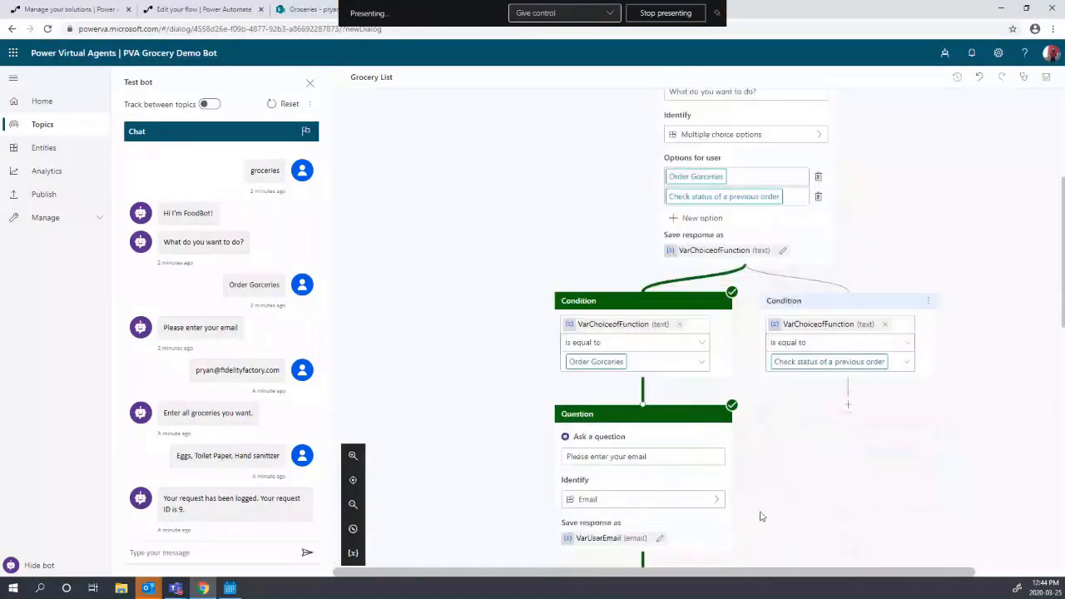
pyautogui.click(848, 406)
pyautogui.moveTo(796, 574); pyautogui.dragTo(873, 561)
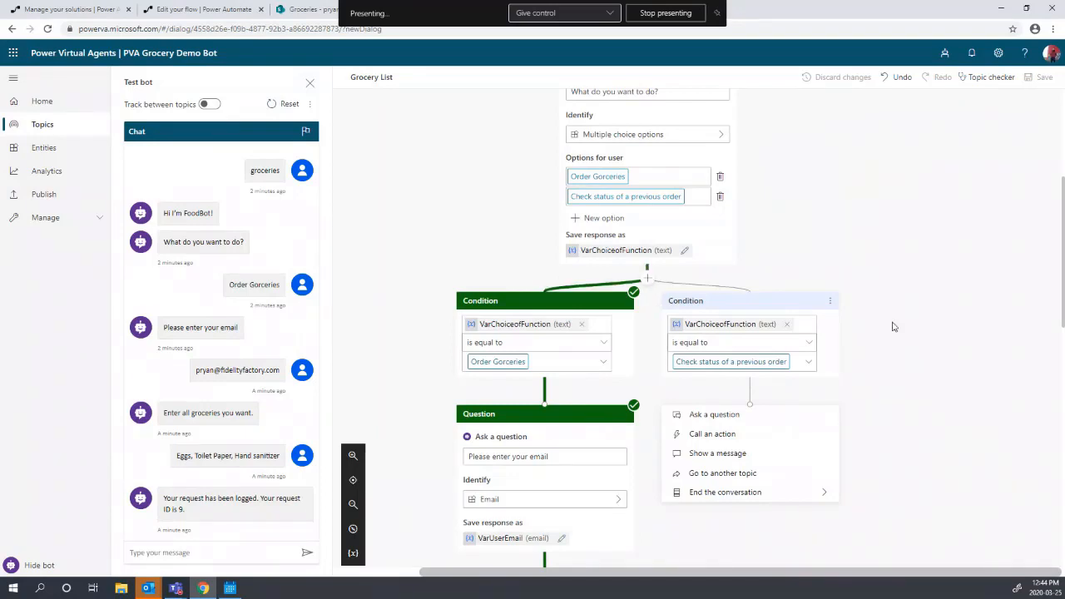
pyautogui.scroll(-1, 732, 366)
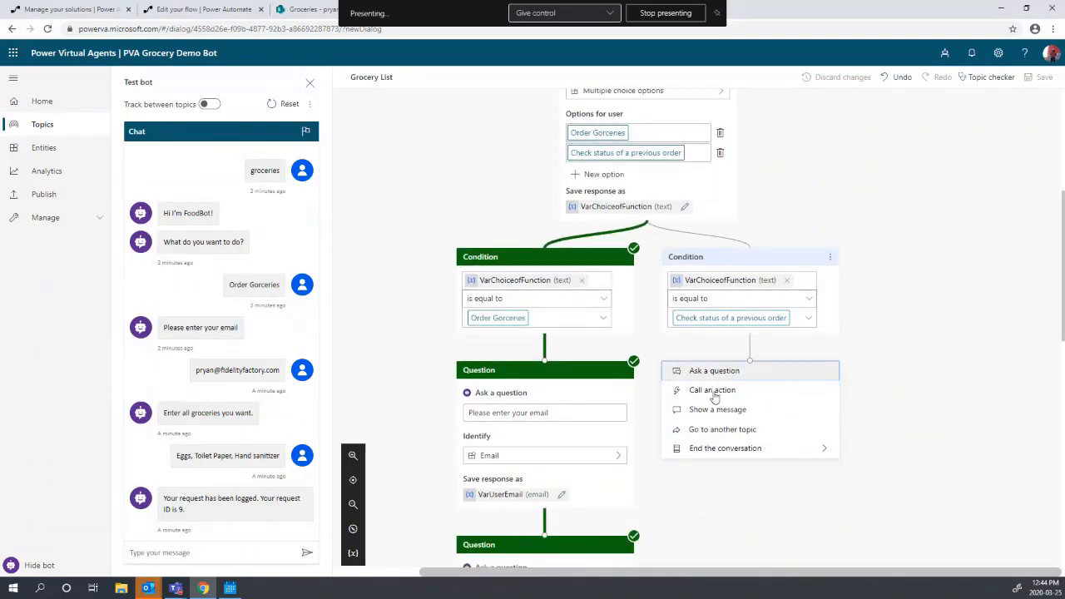
pyautogui.click(714, 371)
pyautogui.scroll(-2, 731, 395)
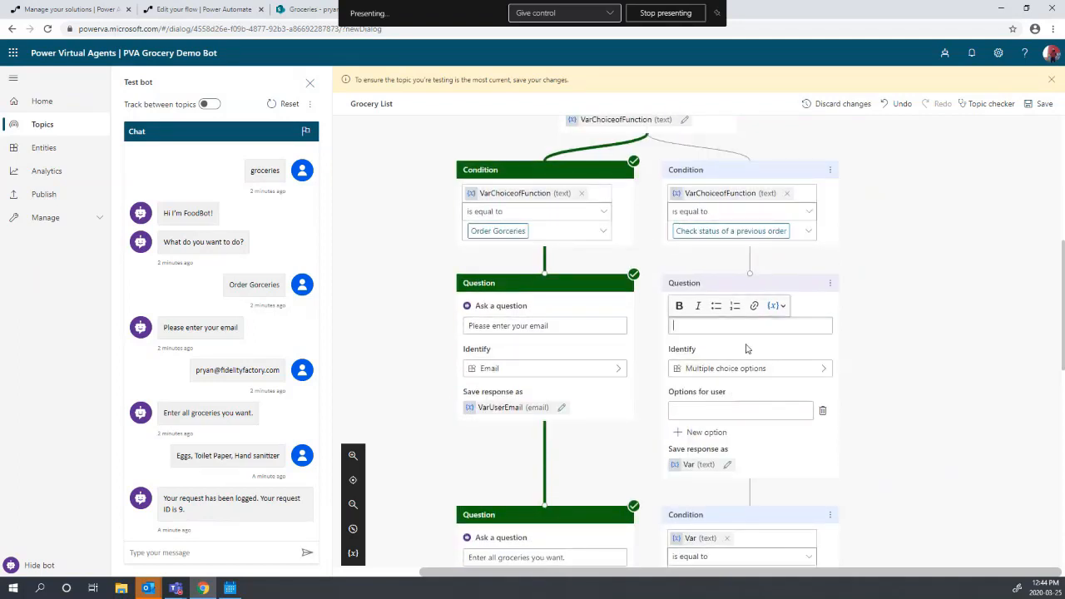
pyautogui.write('What is the ')
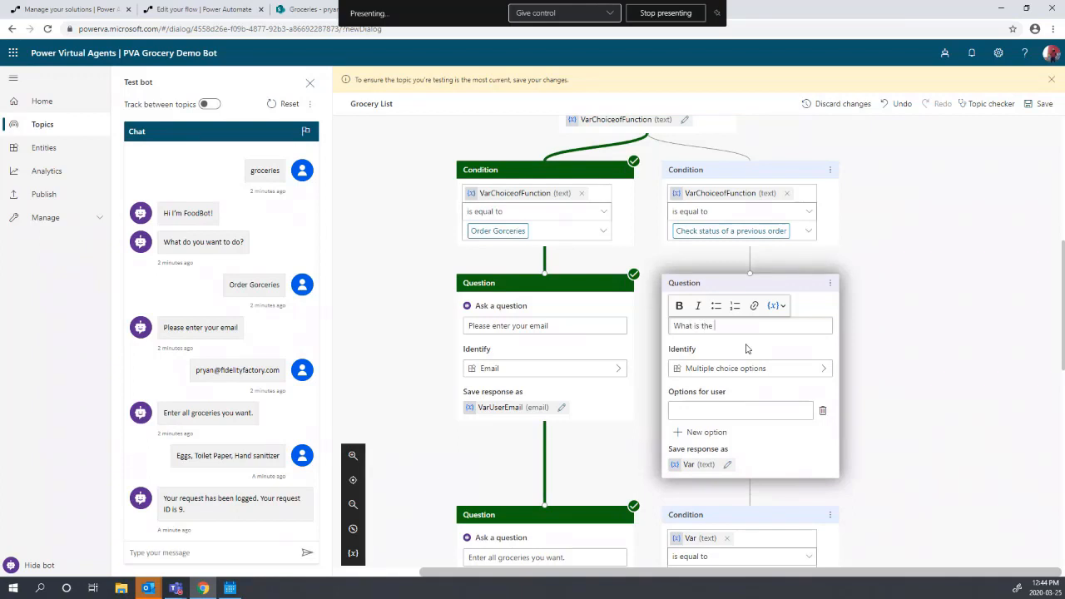
pyautogui.write('ID of your request?')
# - Identify the user's entire response and store it in a variable named VarRequestID
pyautogui.click(784, 382)
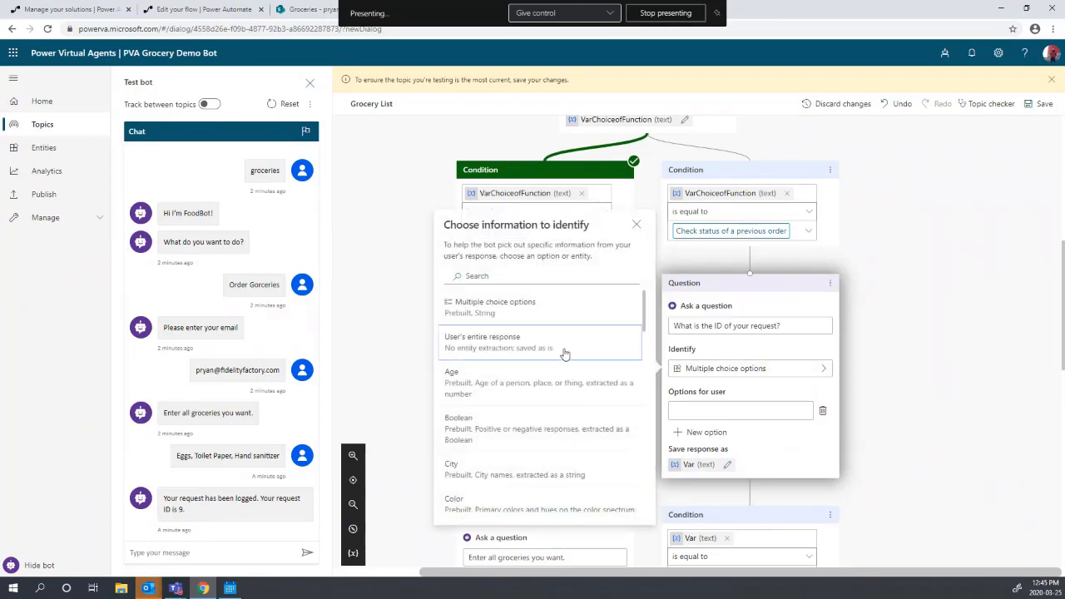
pyautogui.click(551, 361)
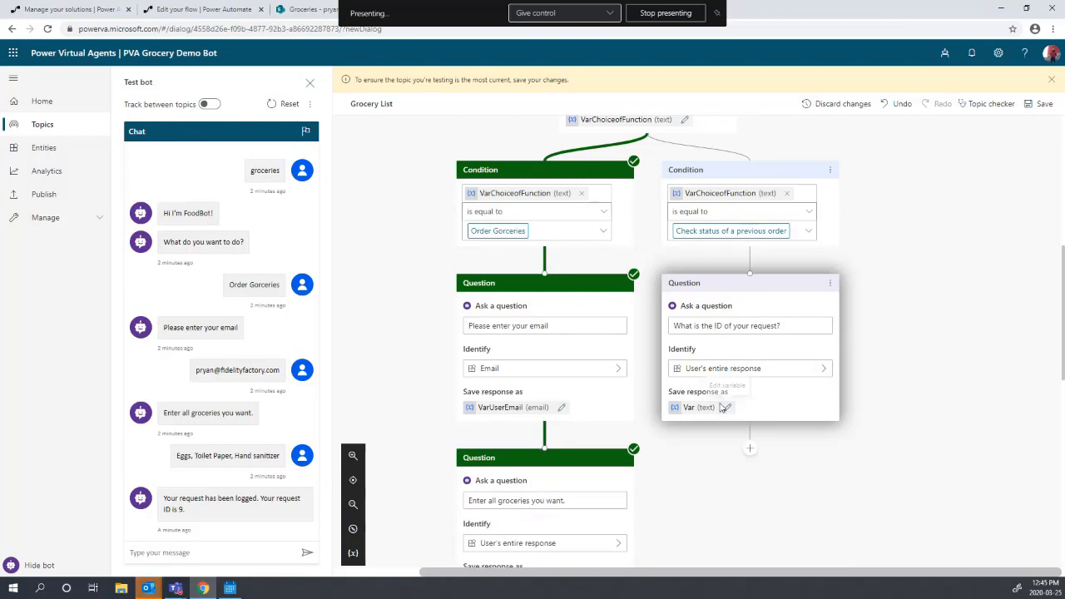
pyautogui.click(725, 407)
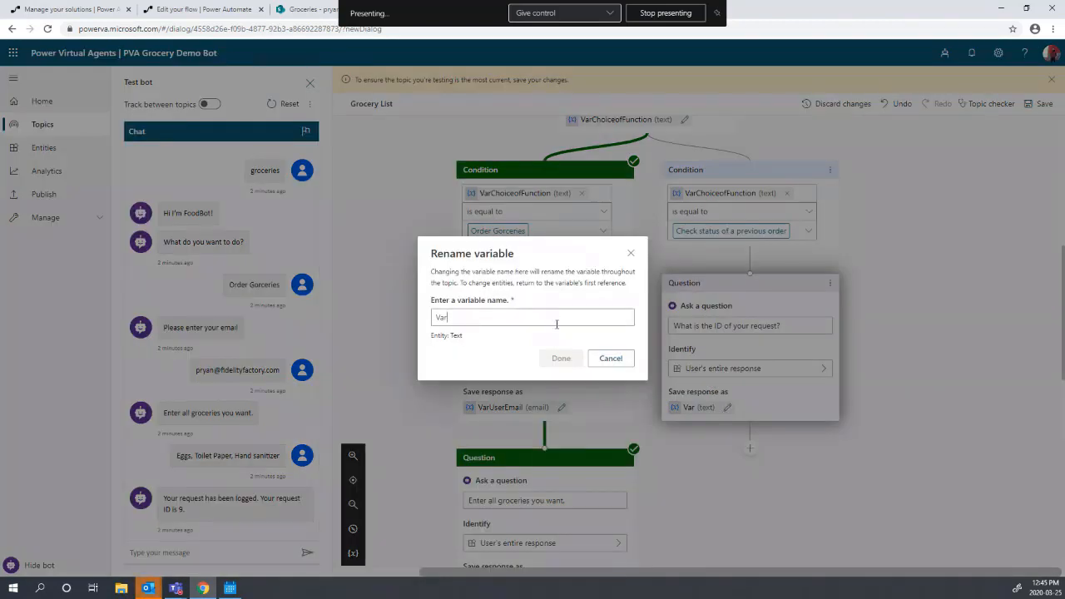
pyautogui.write('RequestID')
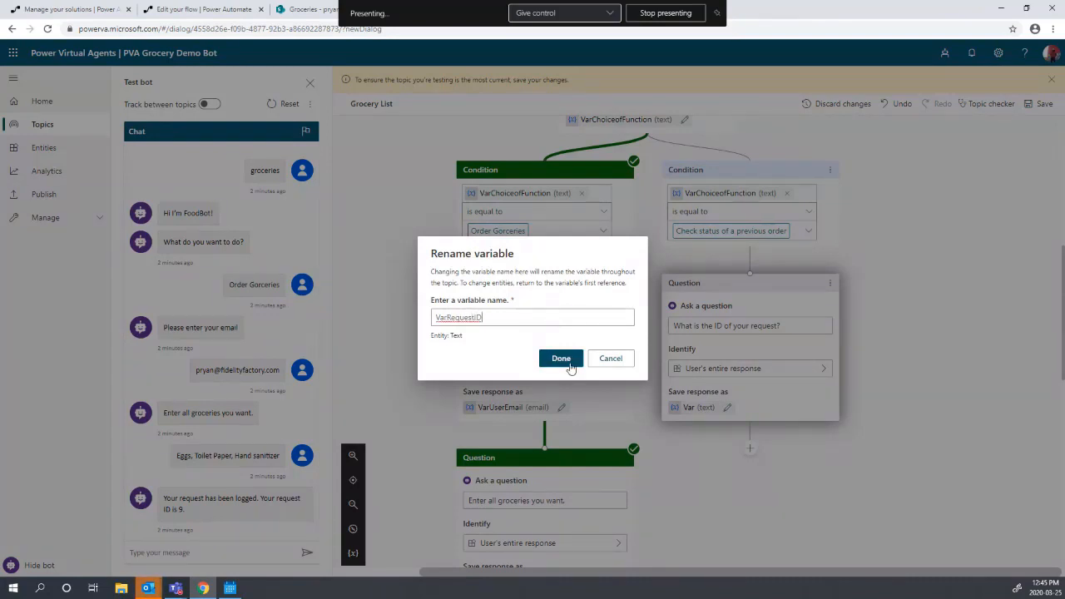
pyautogui.click(561, 359)
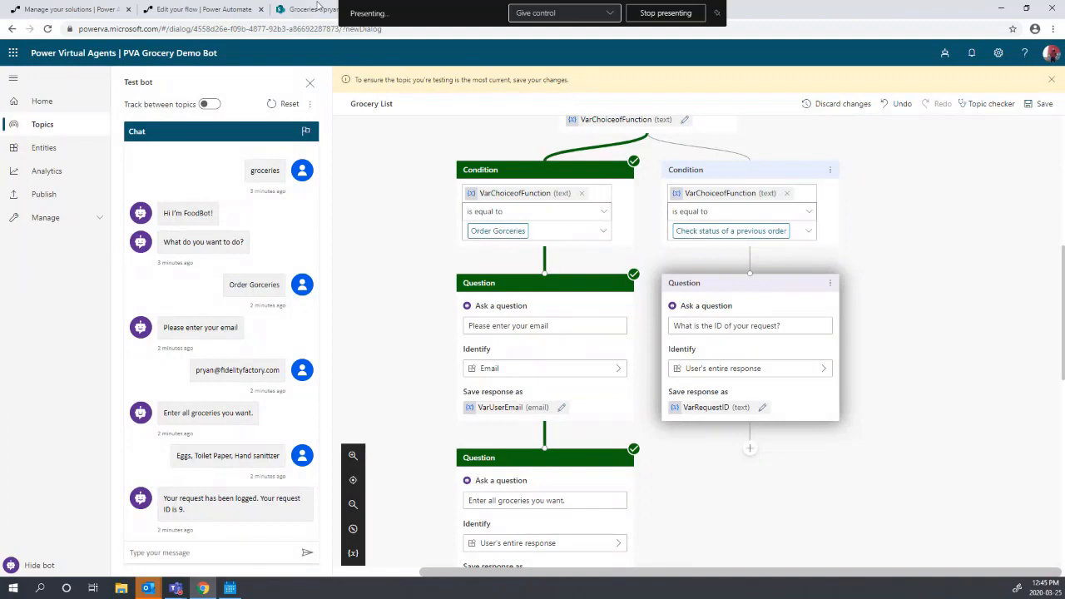
# - Save the Http -> Create item flow and close its editor, returning to the PVA Grocery Bot Demo solution
pyautogui.click(188, 10)
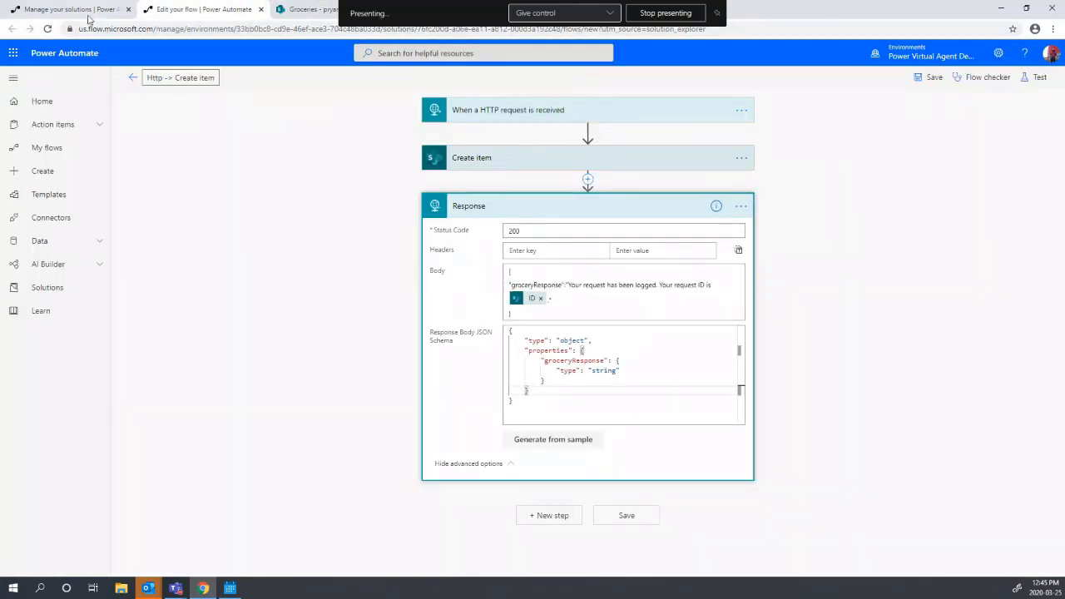
pyautogui.click(75, 9)
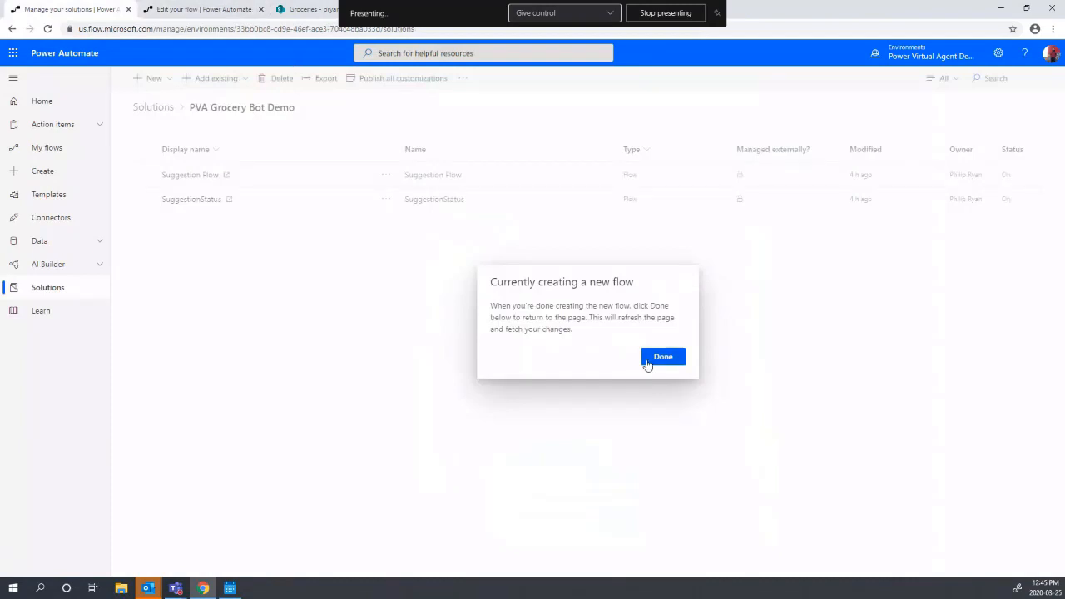
pyautogui.click(648, 360)
pyautogui.click(200, 7)
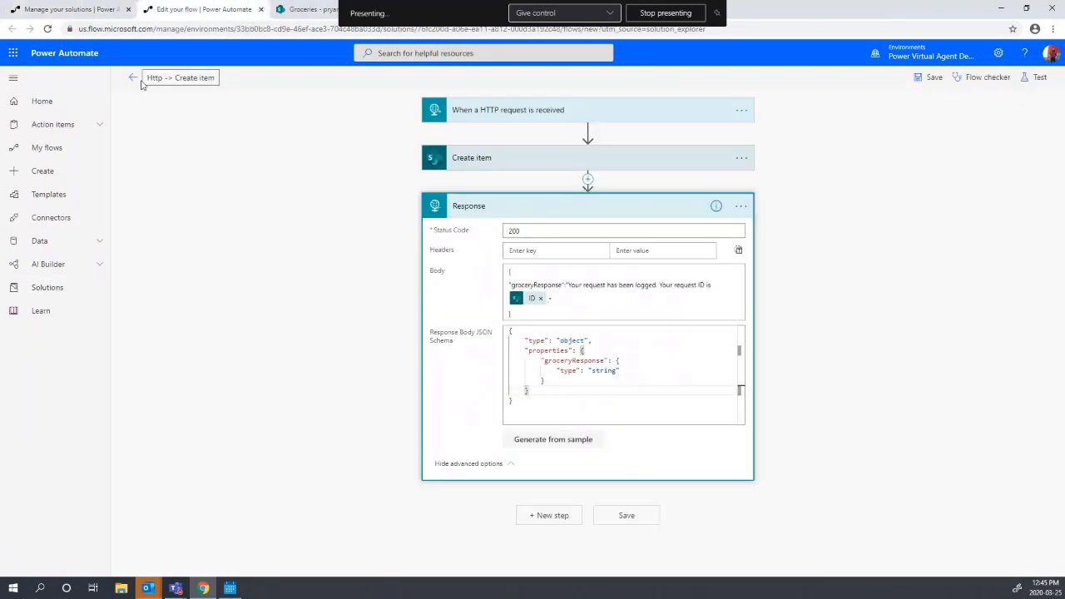
pyautogui.click(928, 77)
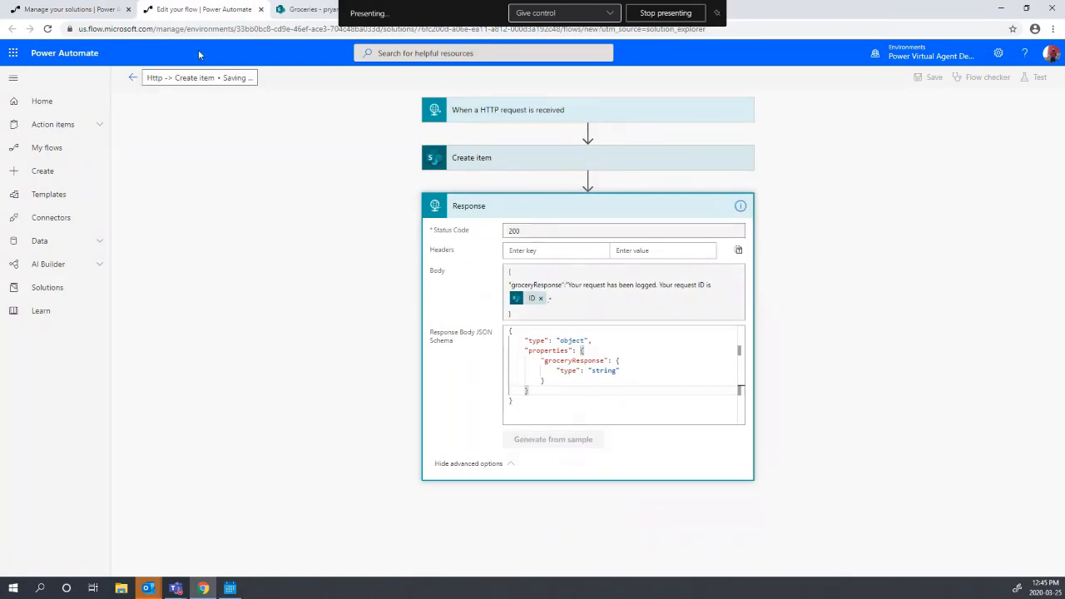
pyautogui.click(132, 79)
pyautogui.click(163, 83)
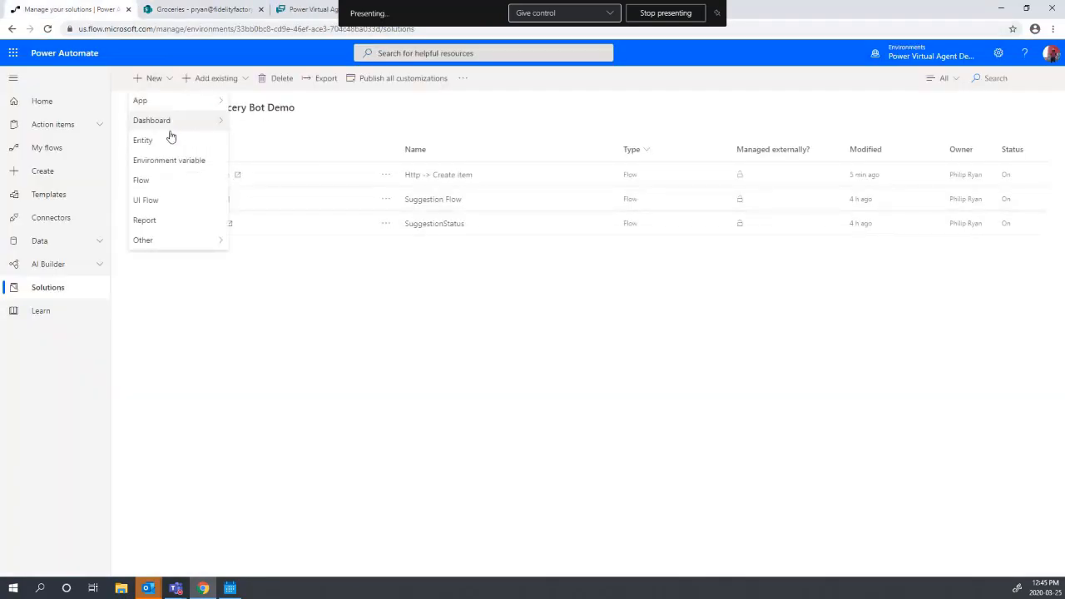
# - Create a new flow in the solution and name it RequestStatusFlow
pyautogui.click(175, 180)
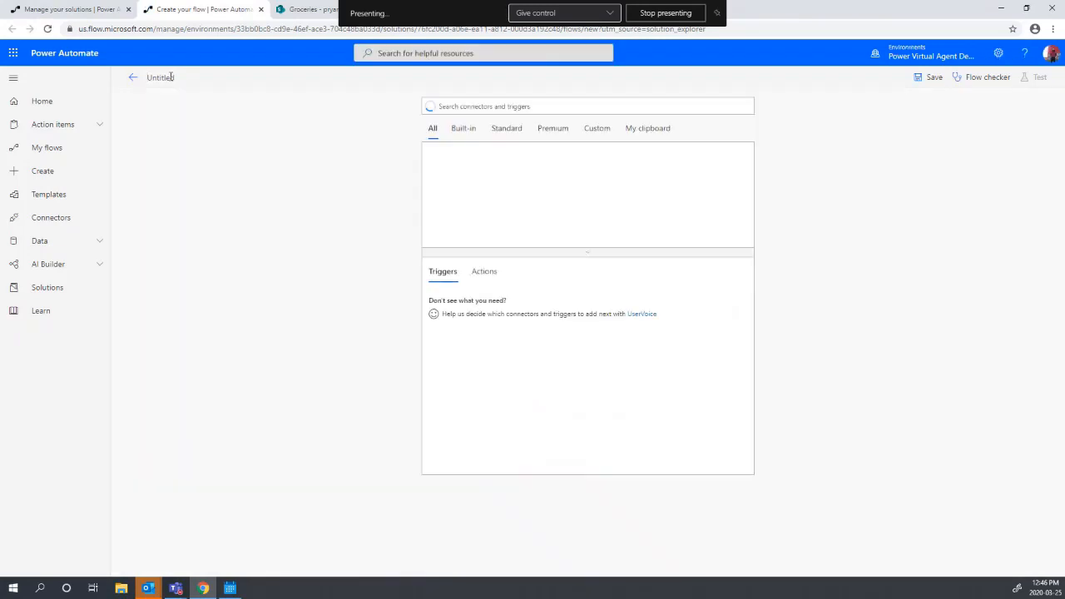
pyautogui.click(171, 76)
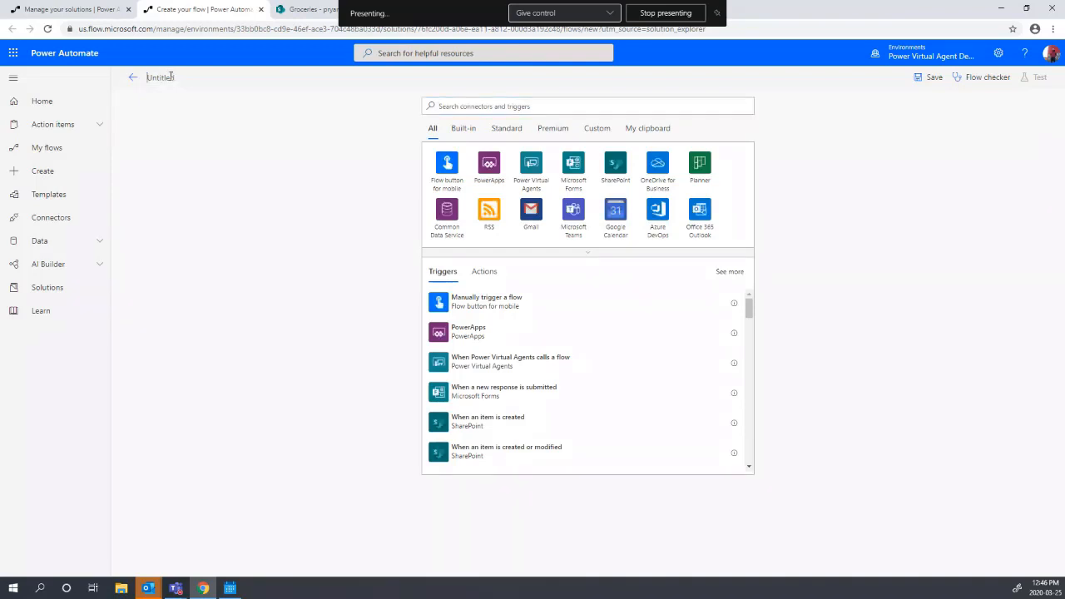
pyautogui.write('RequestStatusFlow')
# - Add a 'When a HTTP request is received' trigger with schema generated from {"requestID":"text"}
pyautogui.click(566, 110)
pyautogui.write('ht')
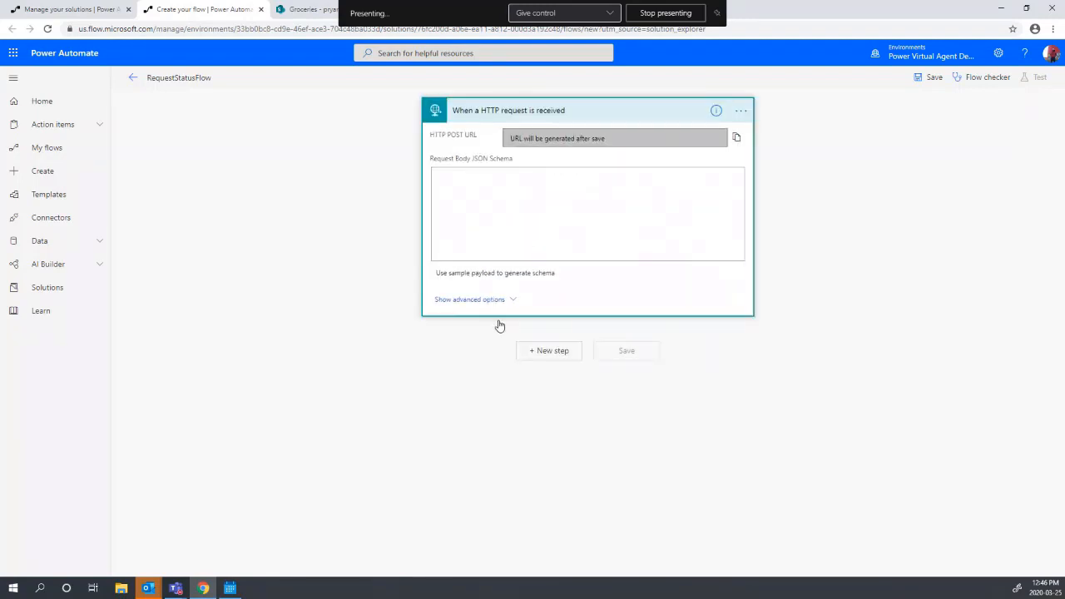
pyautogui.click(490, 301)
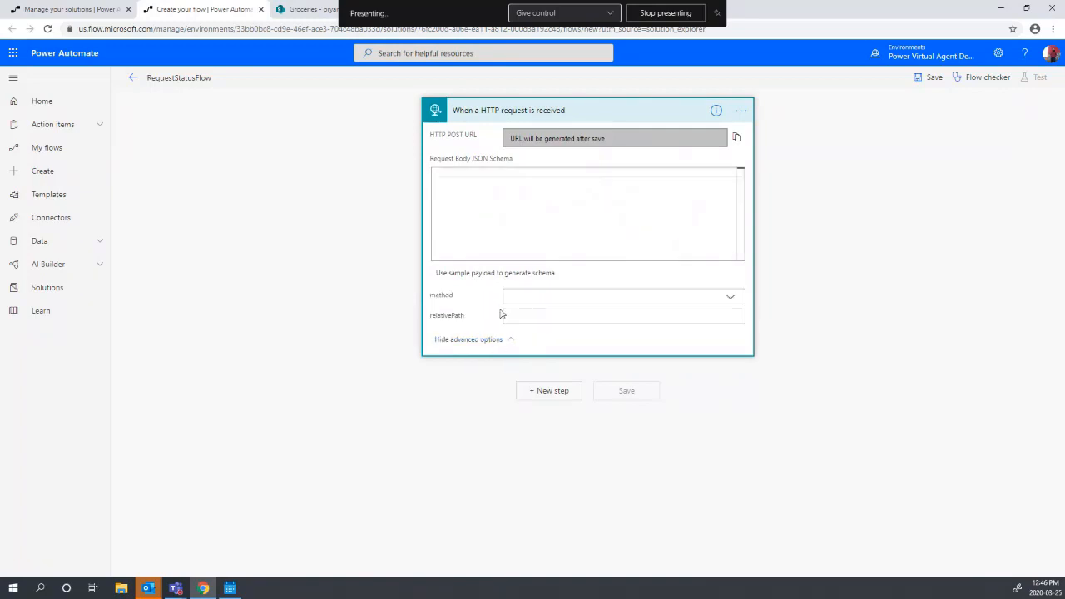
pyautogui.click(504, 274)
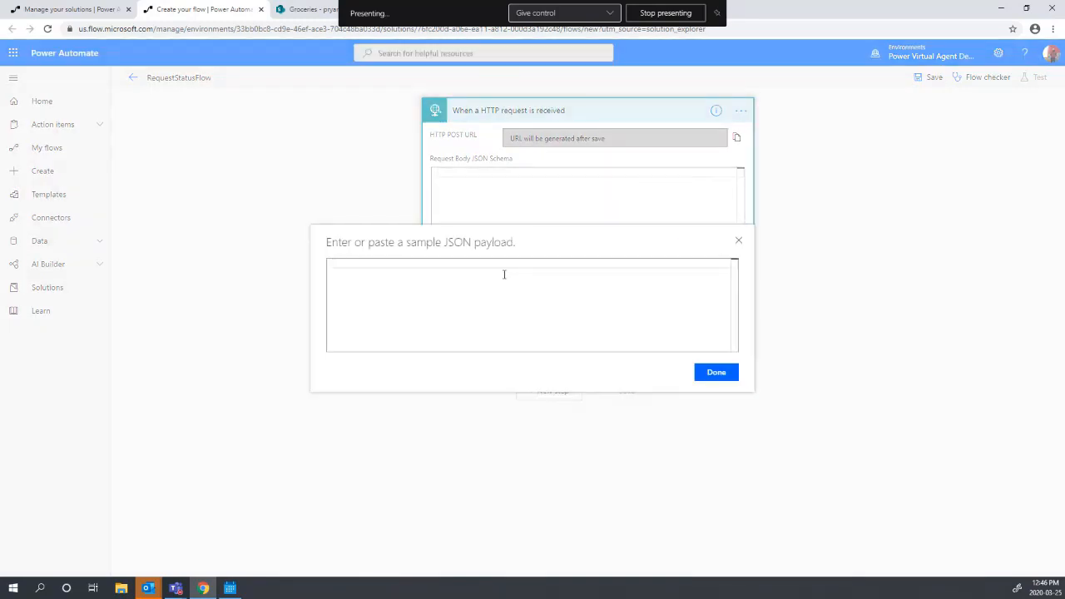
pyautogui.write('{')
pyautogui.press('Return')
pyautogui.write('"requestID":"text"')
pyautogui.click(716, 381)
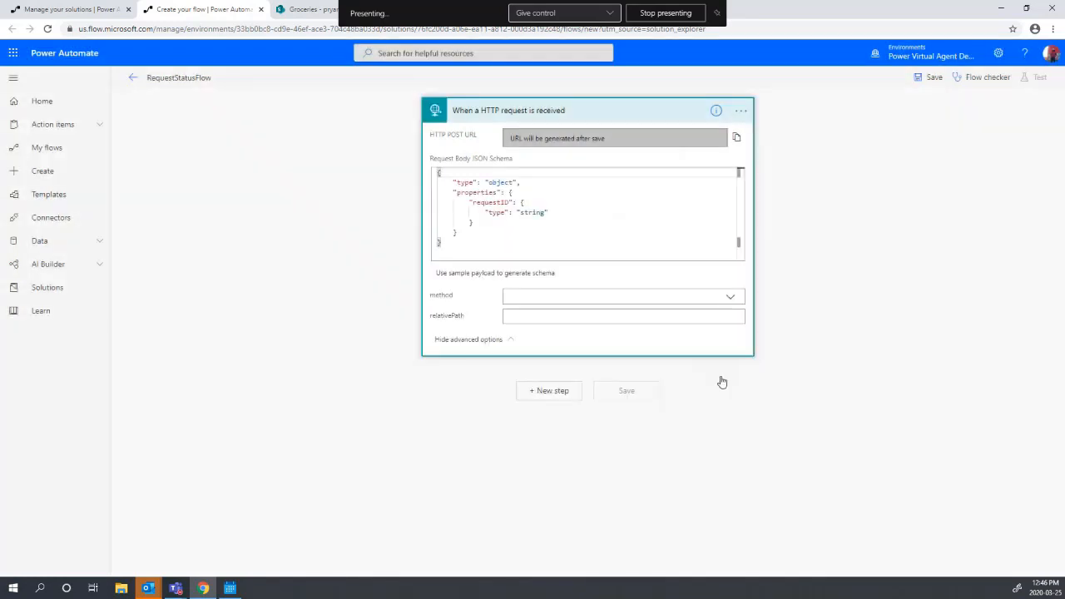
pyautogui.click(567, 397)
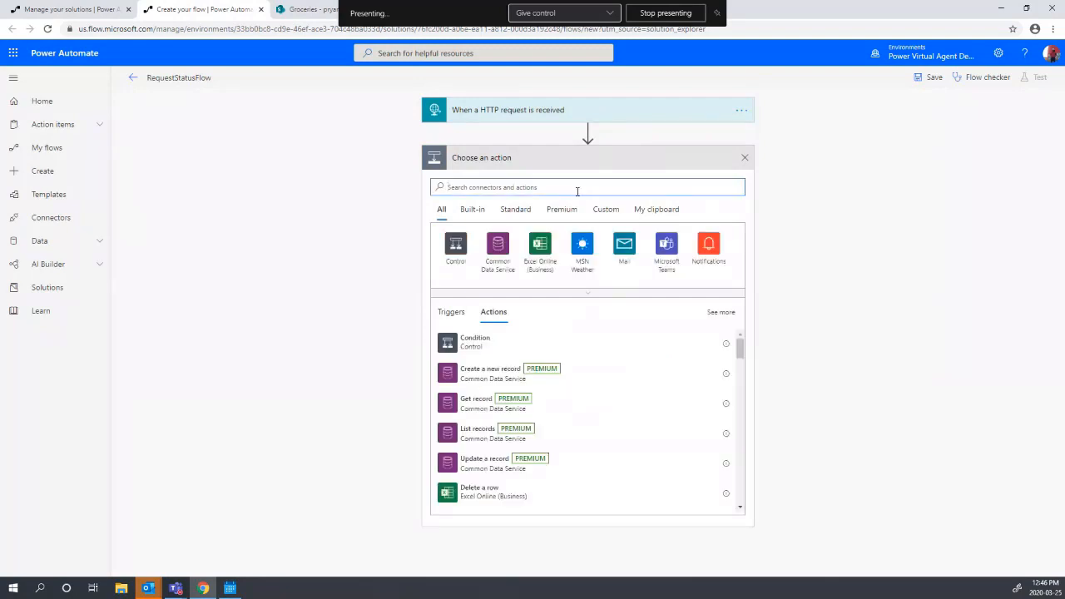
# - Add a SharePoint Get item action on the PVABotDemo site's Groceries list
pyautogui.write('get')
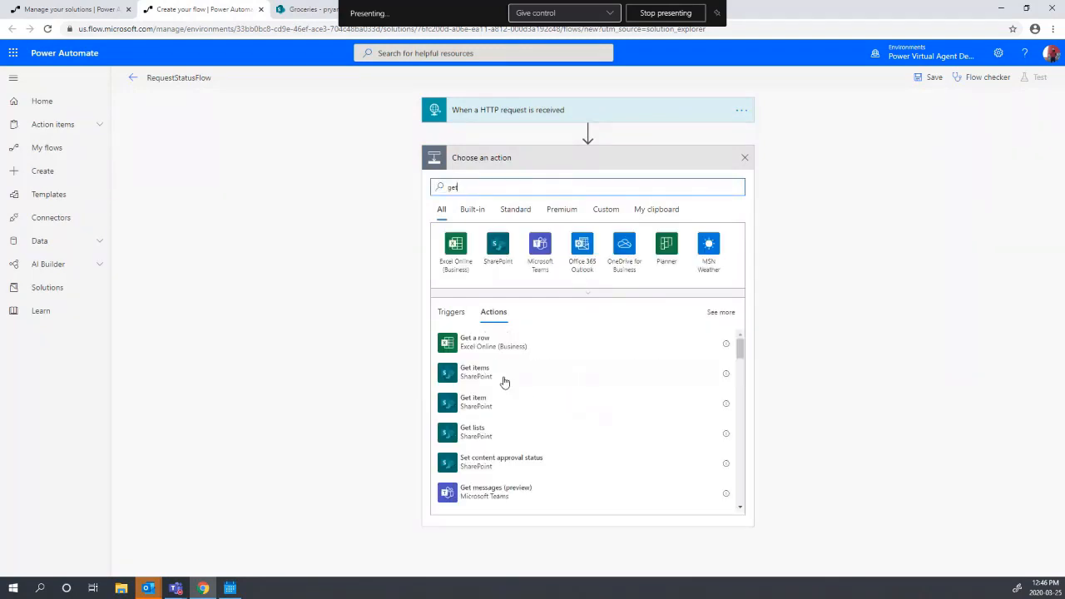
pyautogui.click(501, 404)
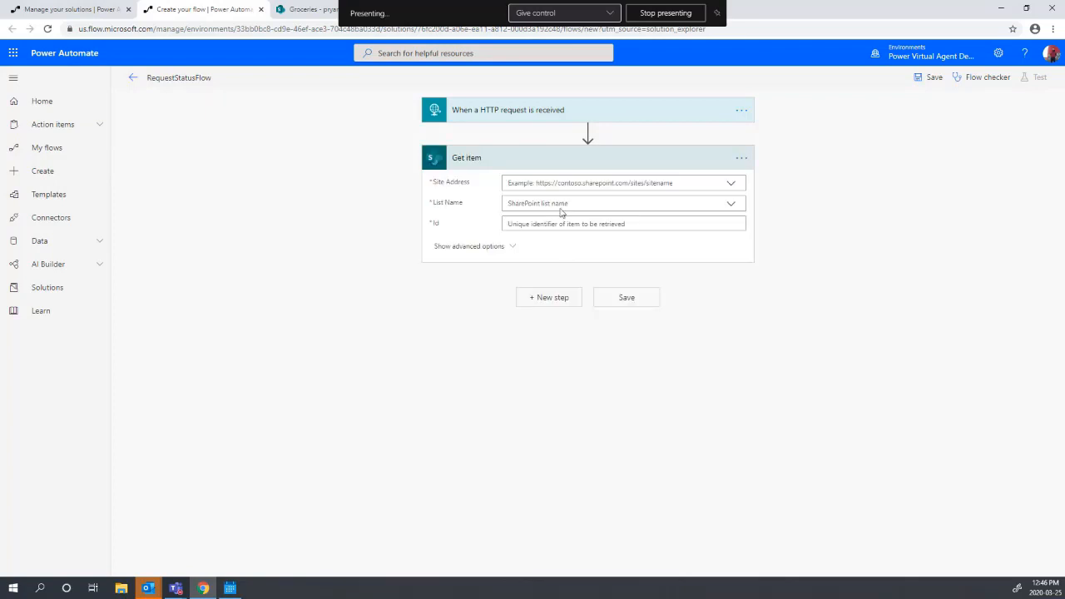
pyautogui.click(726, 184)
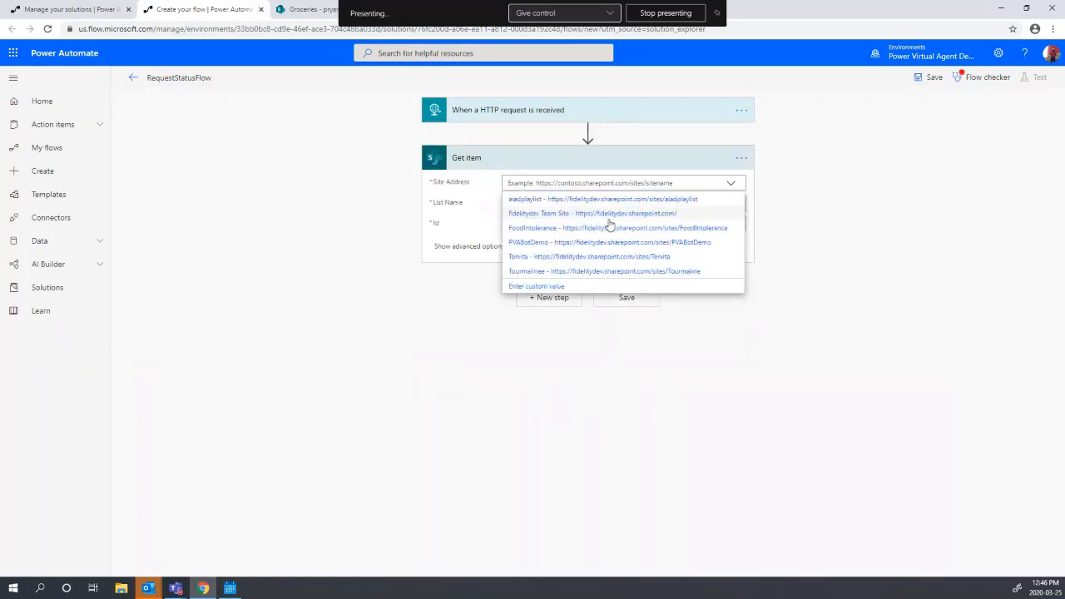
pyautogui.click(593, 242)
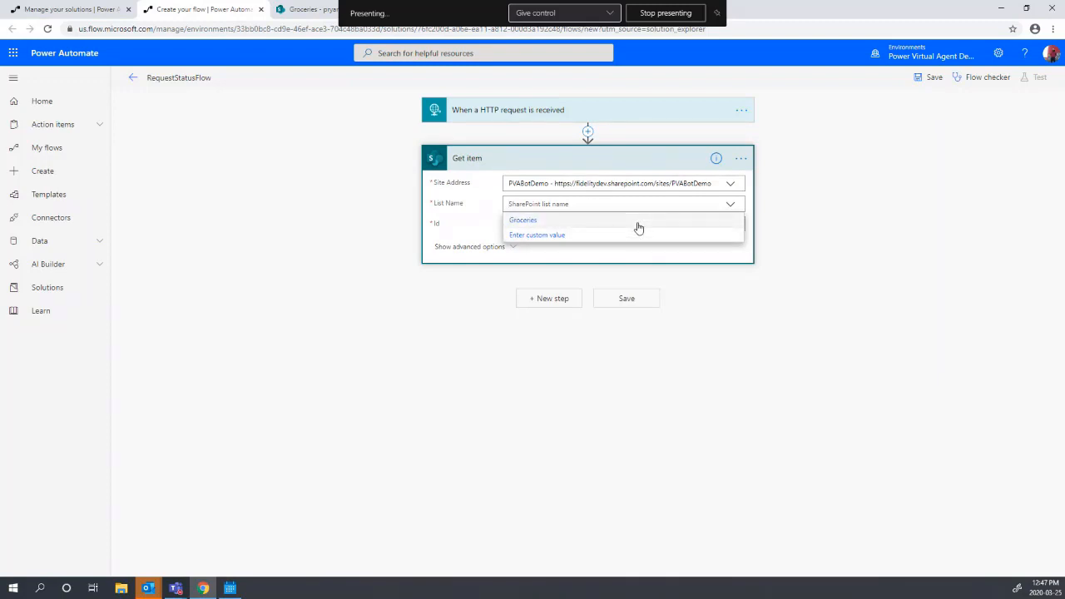
pyautogui.click(635, 223)
# - Set the Get item Id to the expression triggerBody()?['requestID']
pyautogui.click(576, 225)
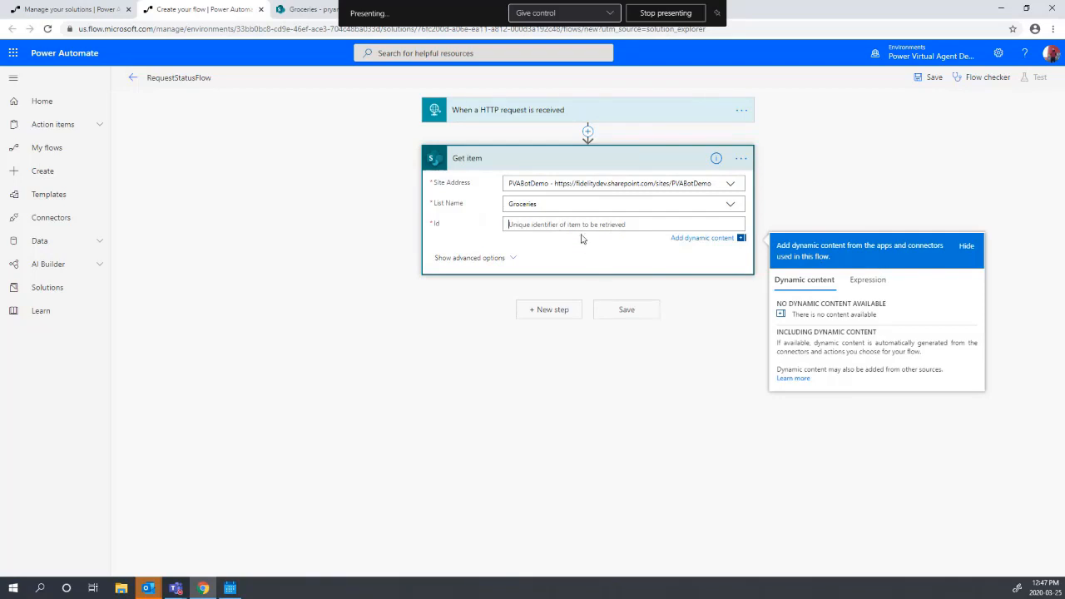
pyautogui.click(870, 280)
pyautogui.write('1')
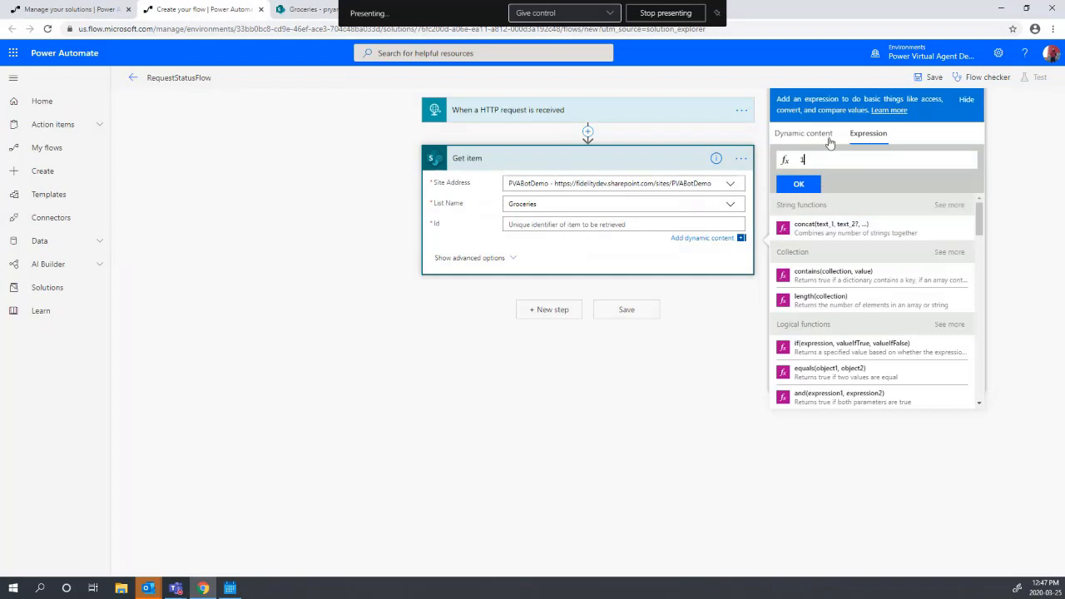
pyautogui.click(813, 134)
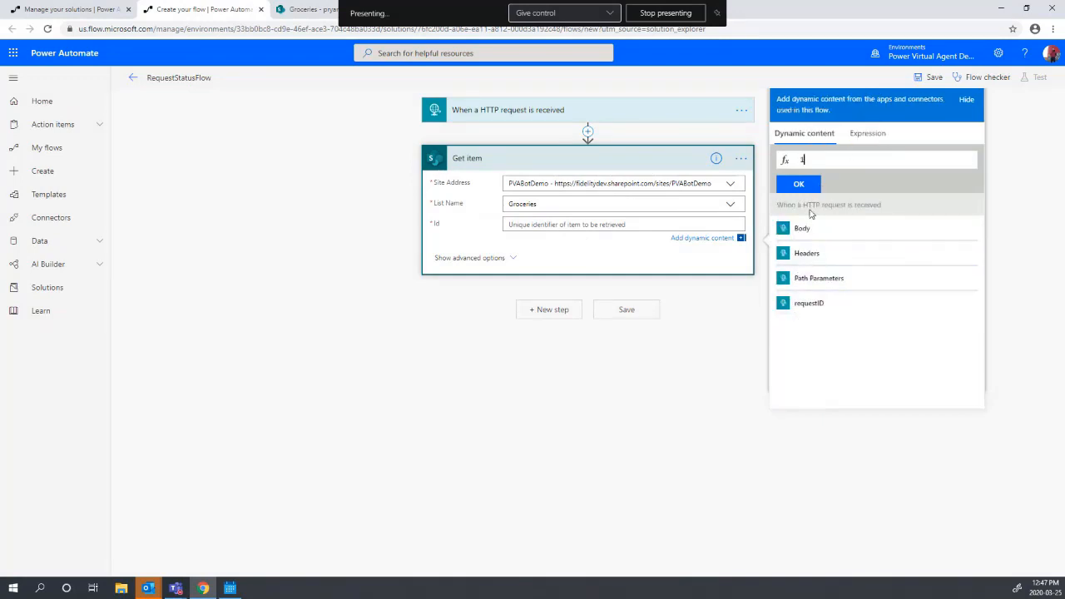
pyautogui.click(824, 306)
pyautogui.click(804, 160)
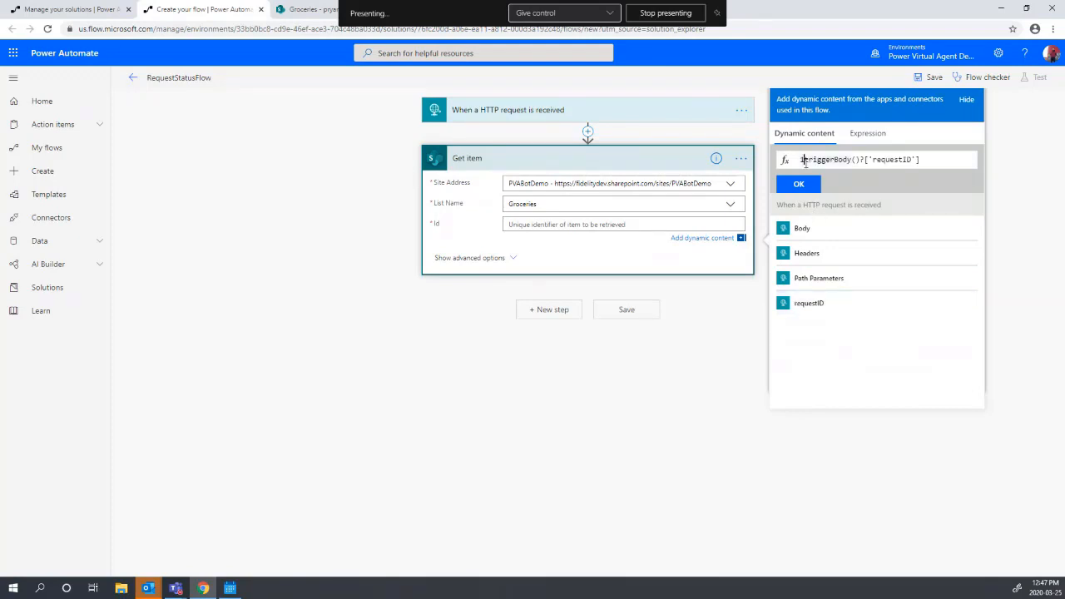
pyautogui.press('BackSpace')
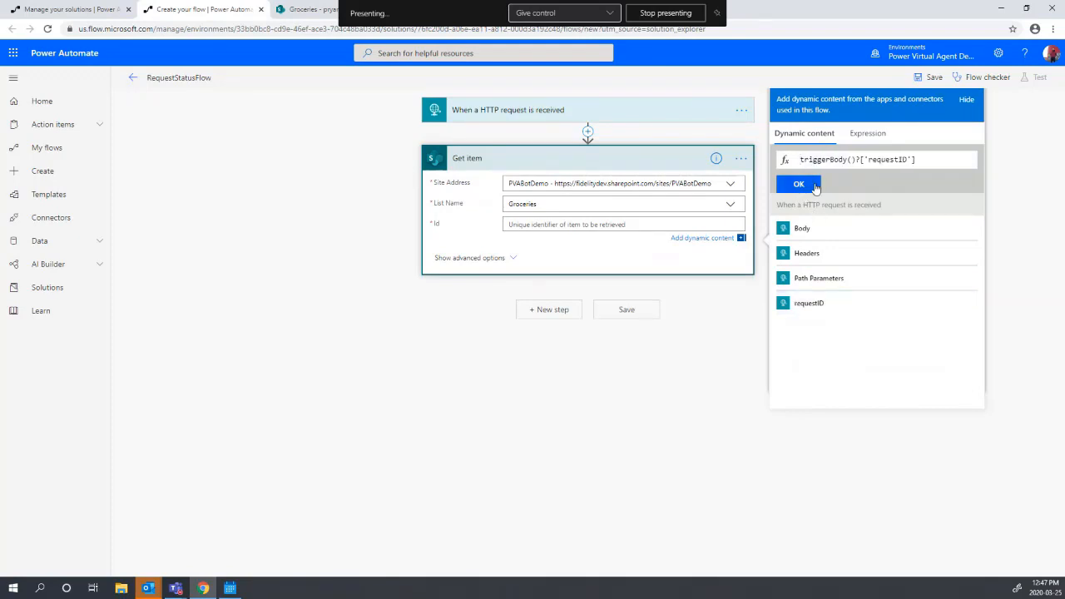
pyautogui.click(800, 184)
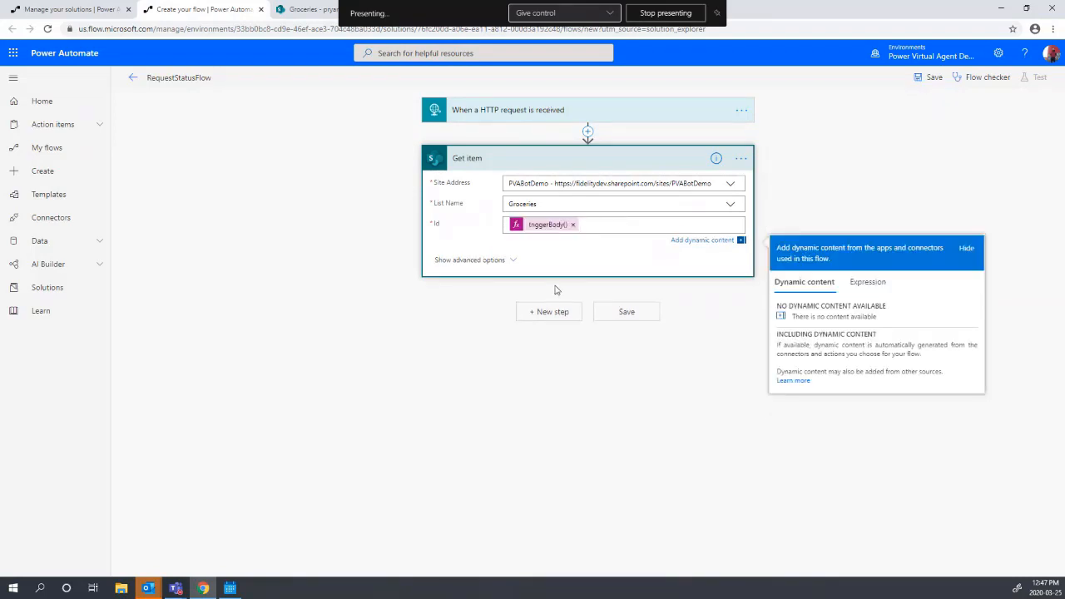
pyautogui.click(545, 319)
pyautogui.click(545, 320)
# - Add a Response action with body text "statusResponse":"Your request is currently"
pyautogui.write('r')
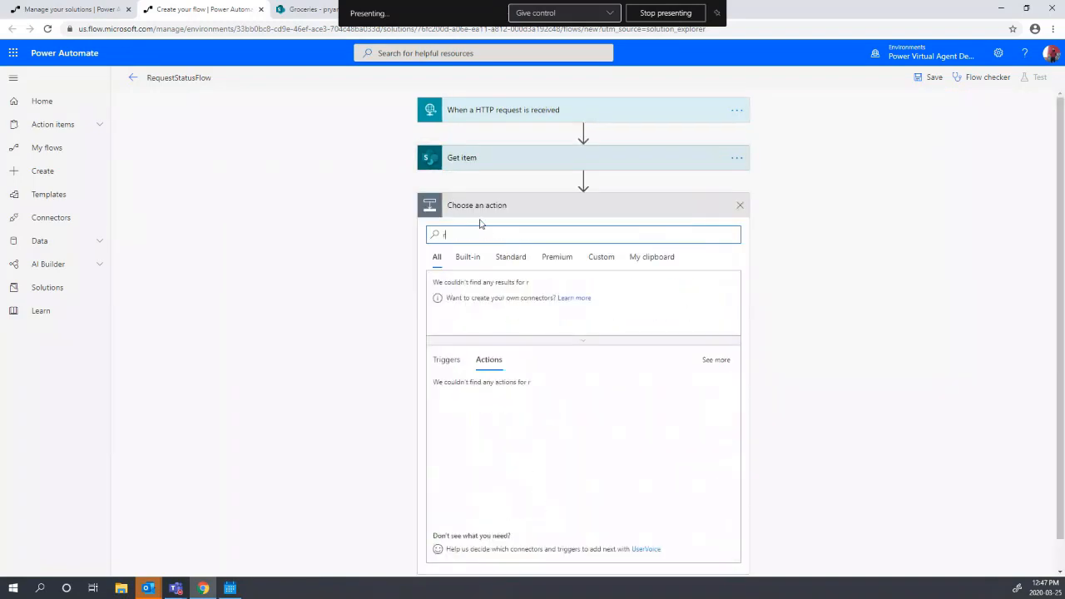
pyautogui.write('esponse')
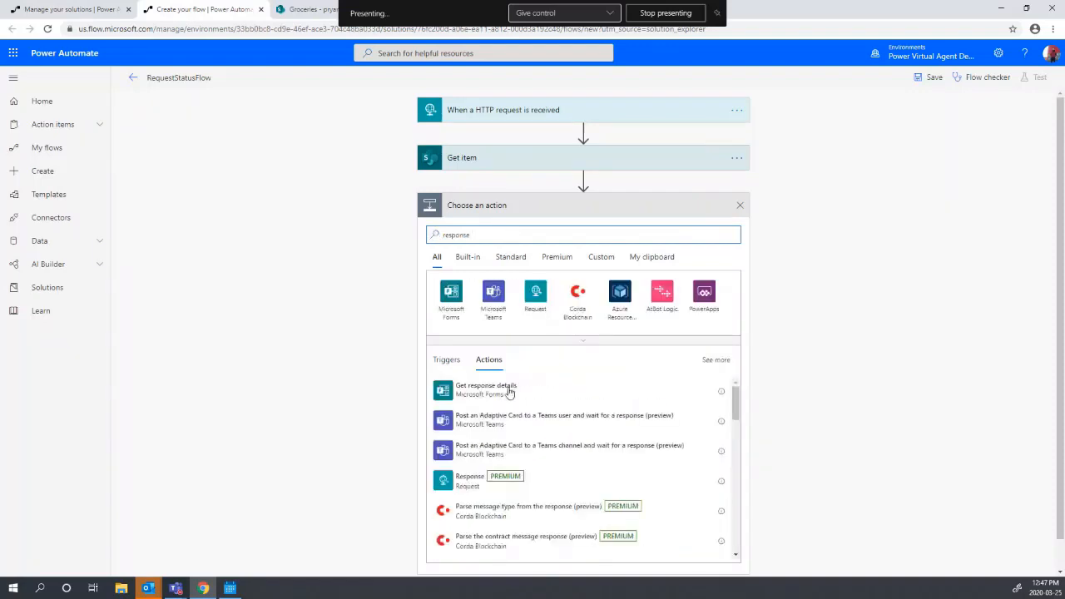
pyautogui.click(499, 481)
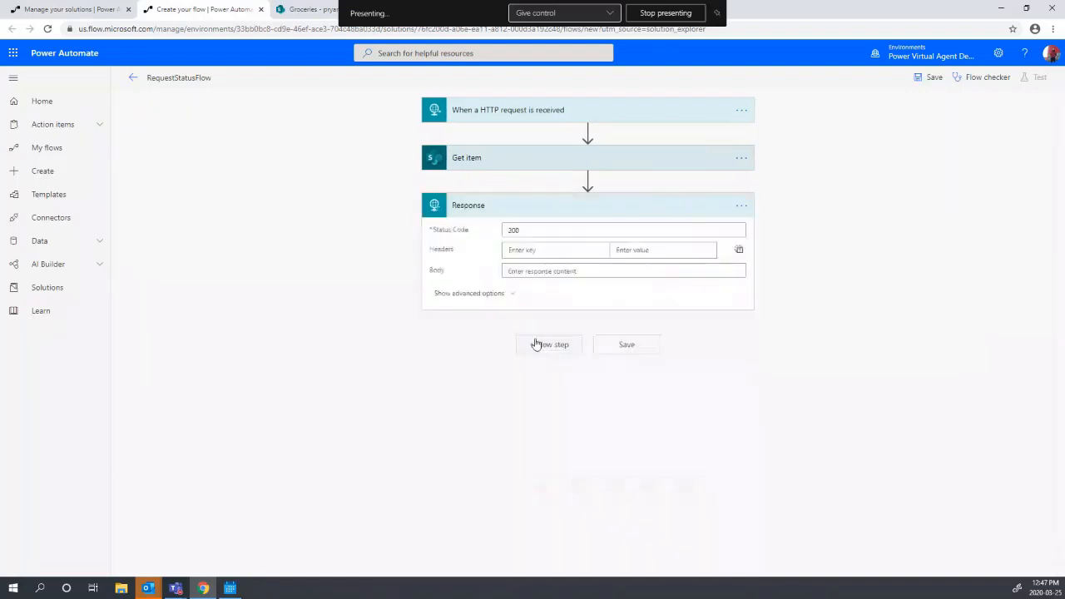
pyautogui.click(565, 271)
pyautogui.write('{')
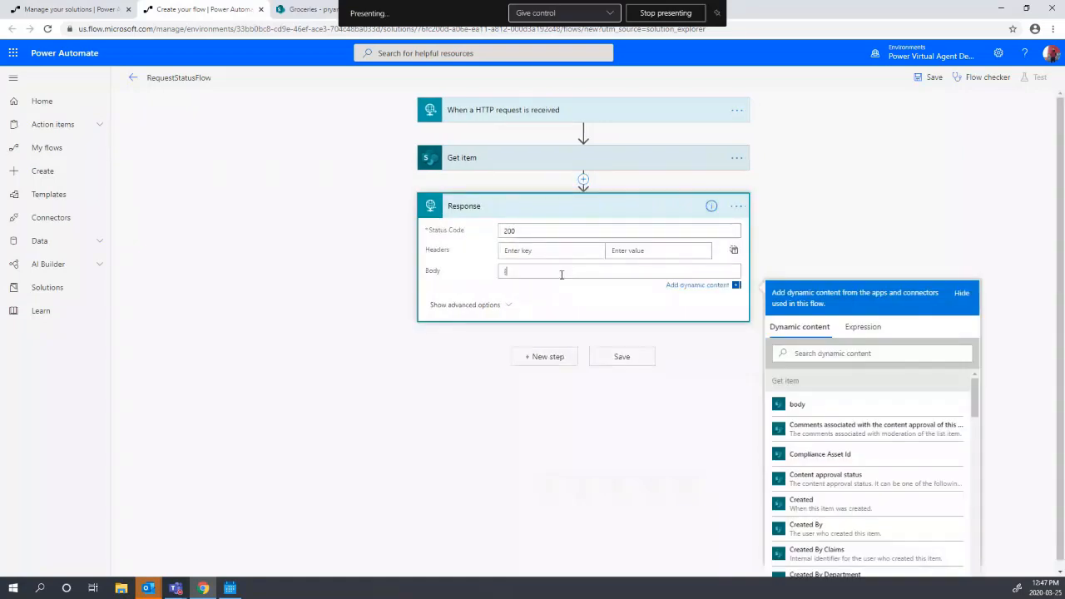
pyautogui.press('Return')
pyautogui.press('Return')
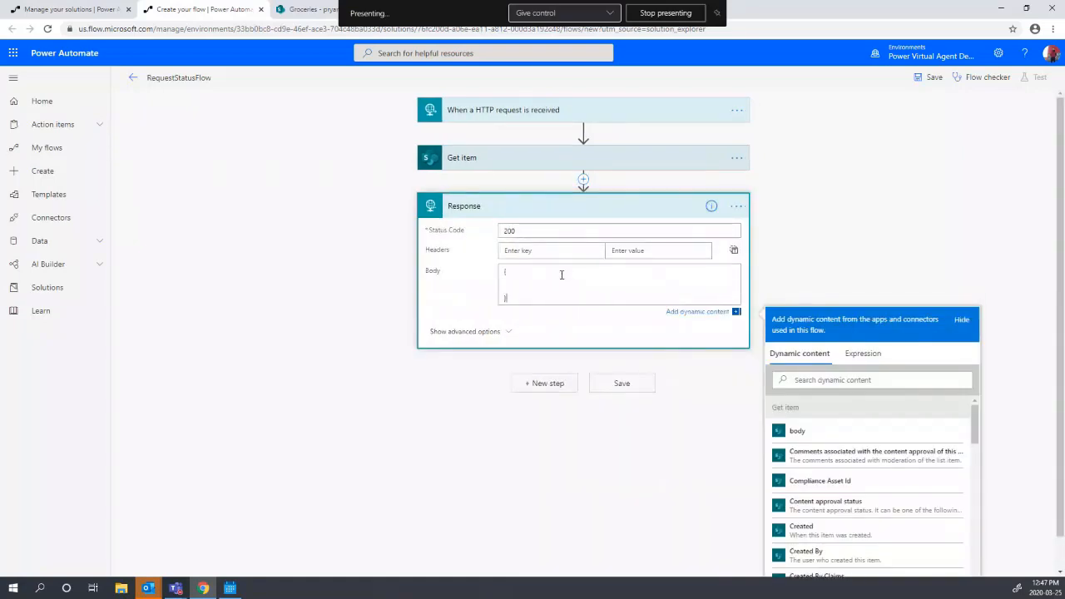
pyautogui.write('"statusResponse":"Your request is currently')
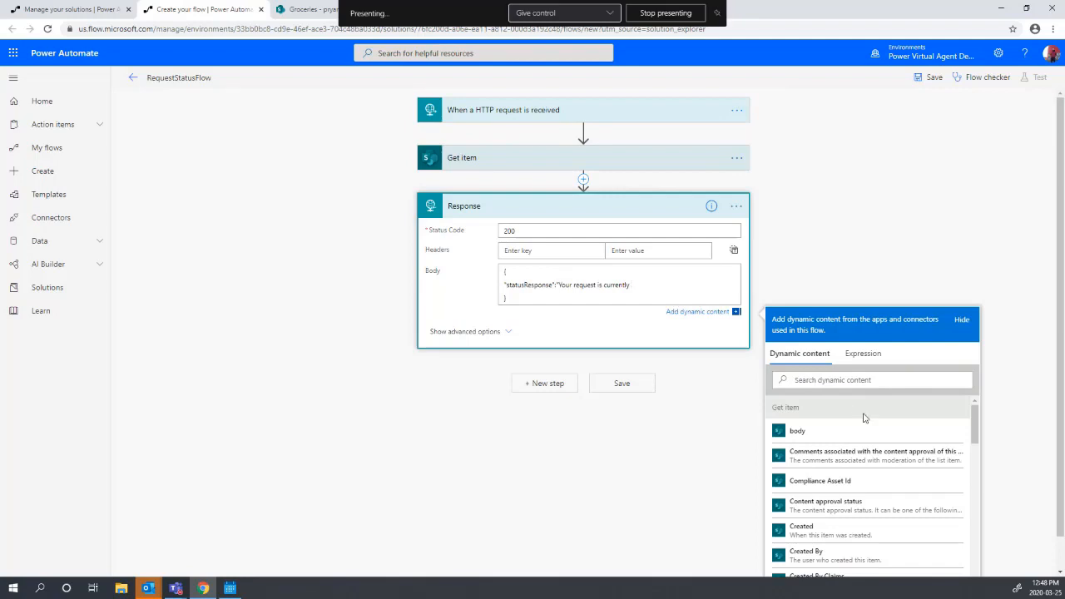
# - Append Get item's Request Status dynamic value to the statusResponse text
pyautogui.scroll(-6, 870, 466)
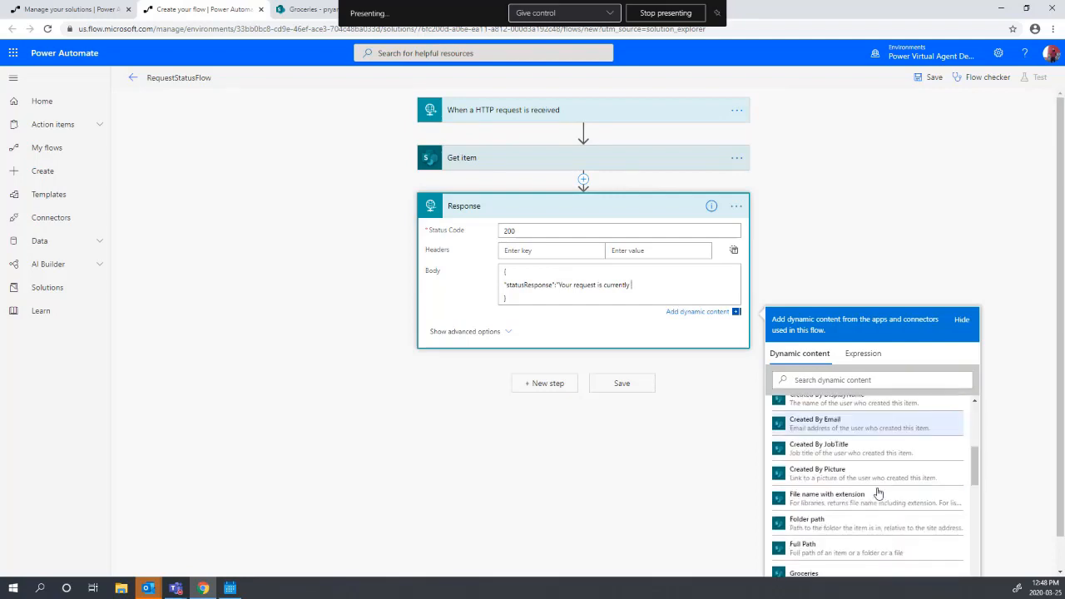
pyautogui.scroll(-4, 888, 464)
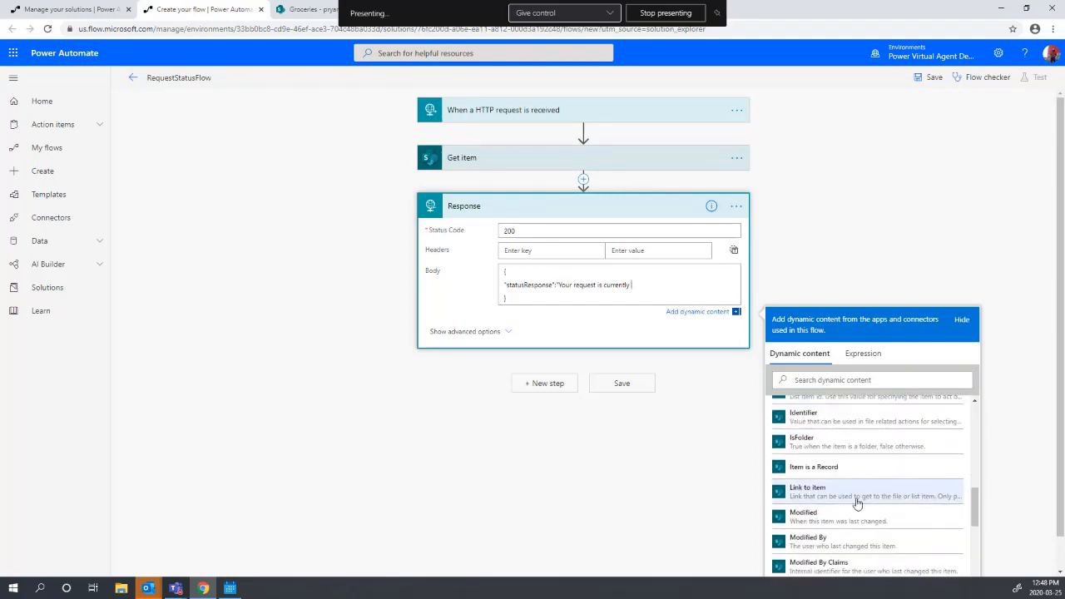
pyautogui.scroll(-4, 857, 500)
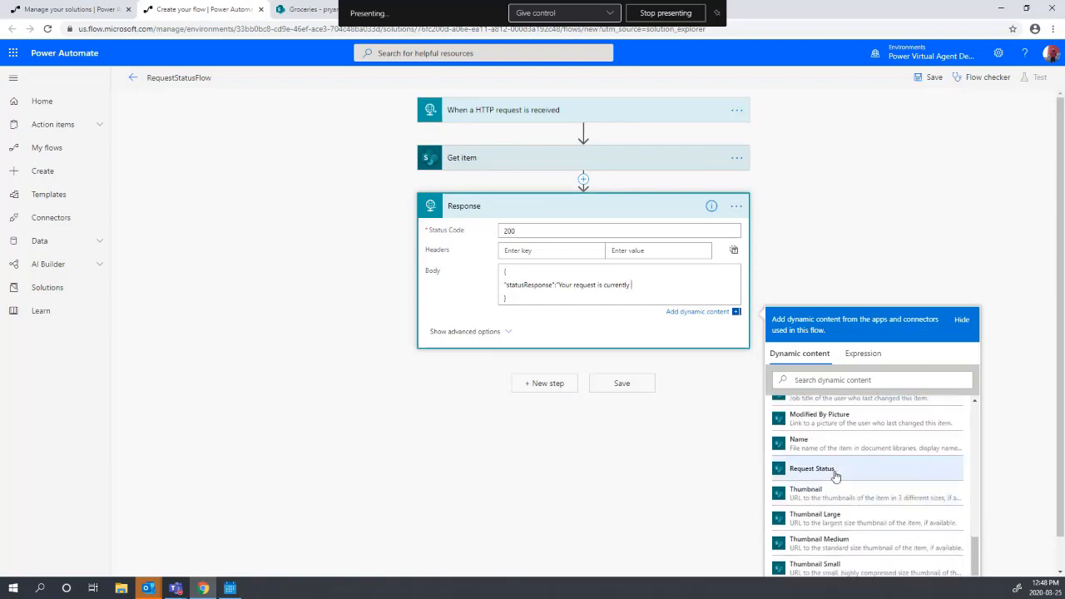
pyautogui.click(835, 472)
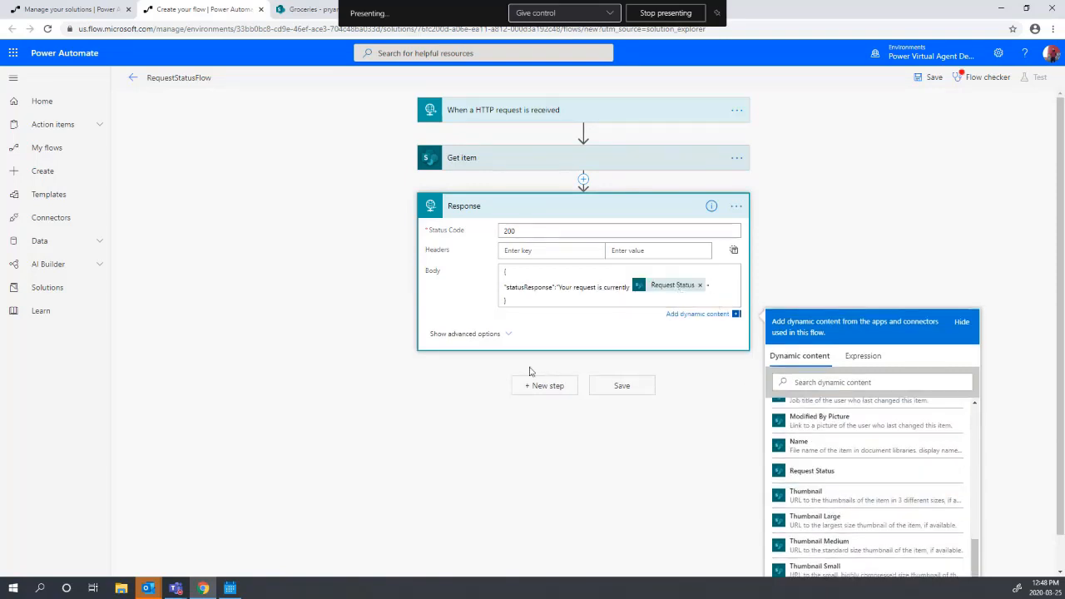
pyautogui.click(495, 334)
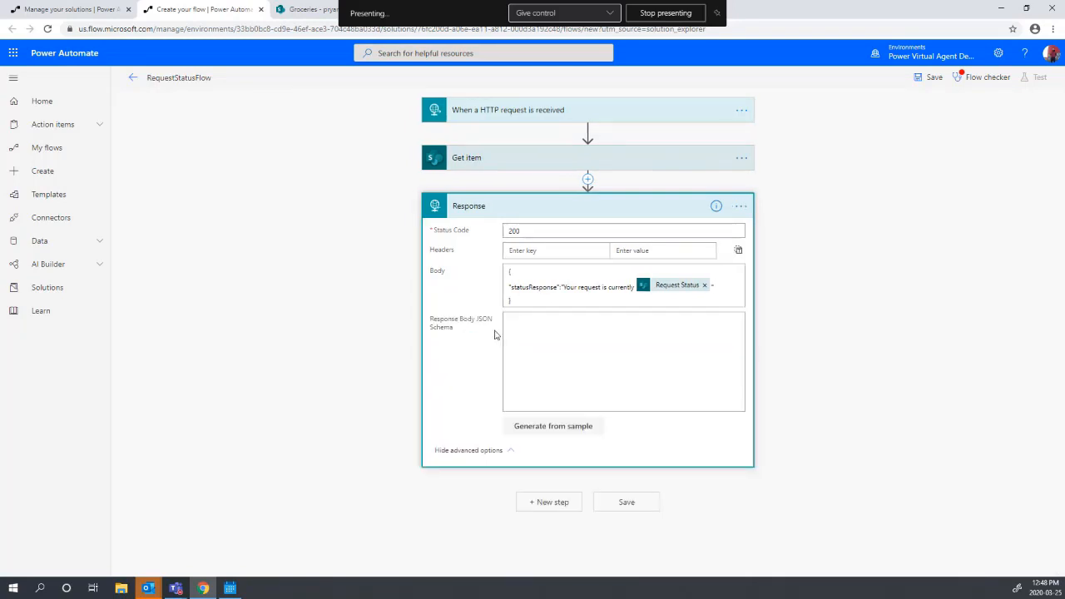
# - Generate the Response body schema from the sample payload {"statusResponse":"text"}
pyautogui.click(539, 427)
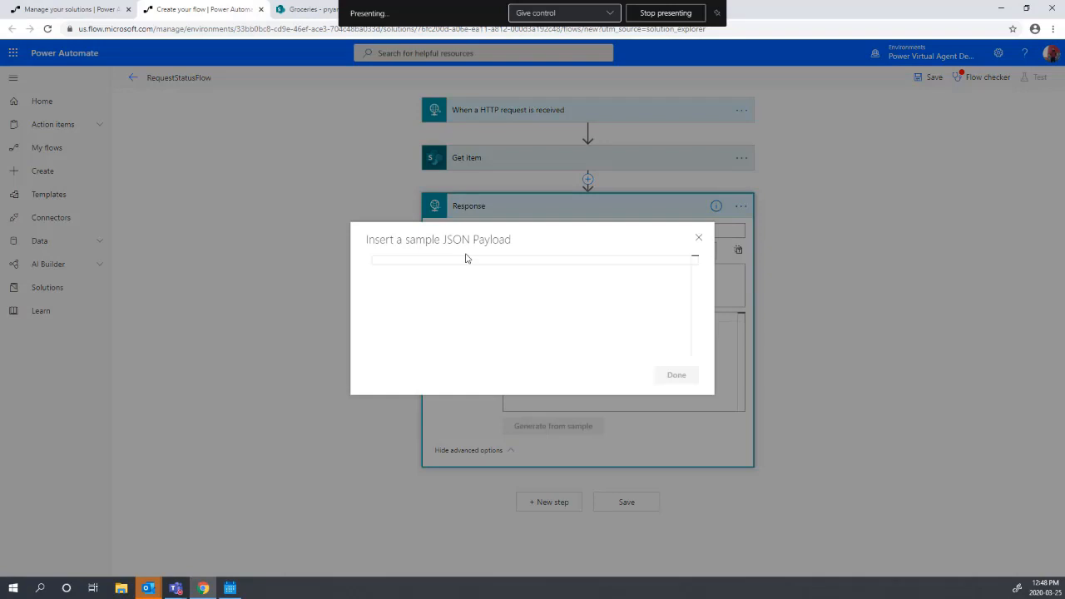
pyautogui.write('{')
pyautogui.press('Return')
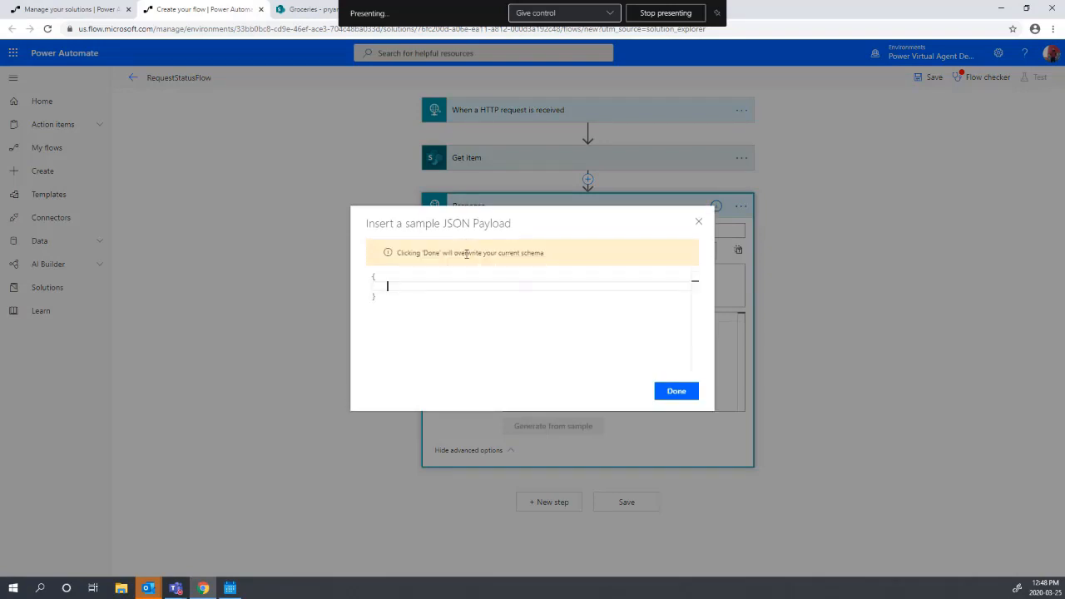
pyautogui.click(700, 225)
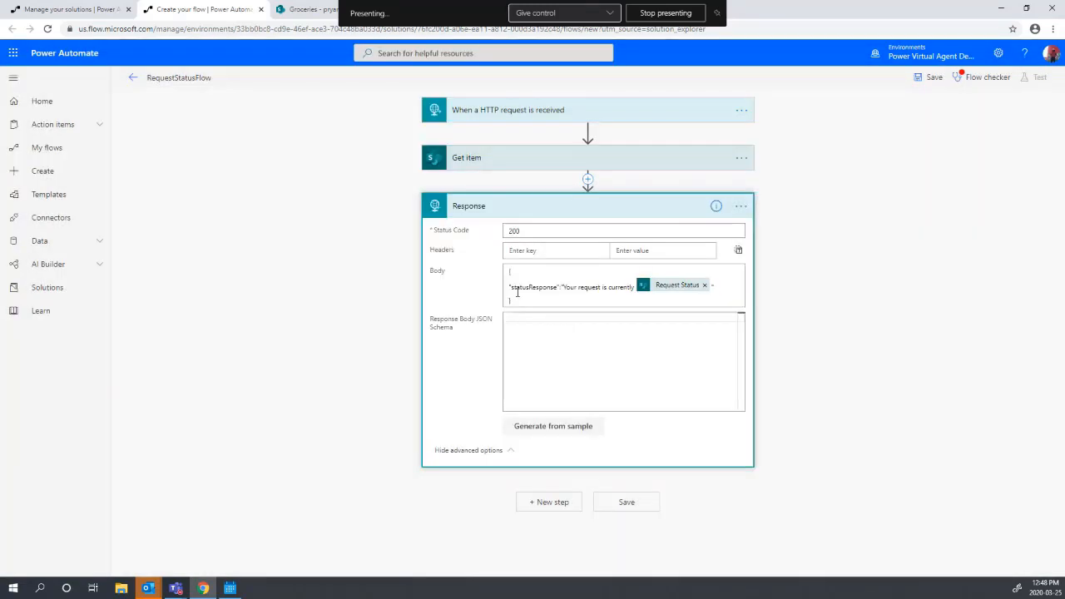
pyautogui.click(567, 436)
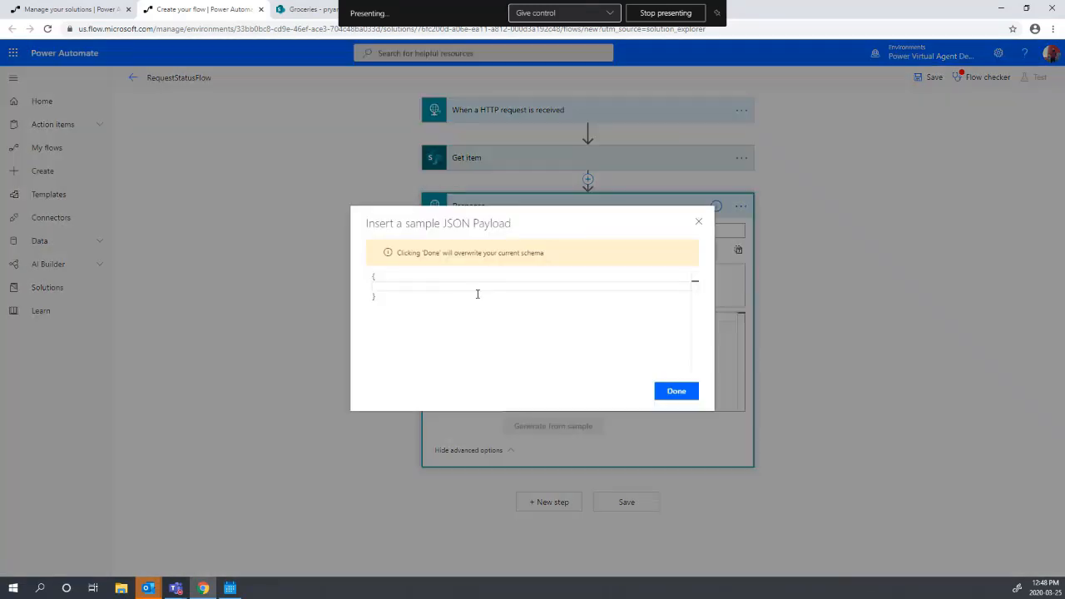
pyautogui.write('"statusResponse"')
pyautogui.write('"text')
pyautogui.click(675, 397)
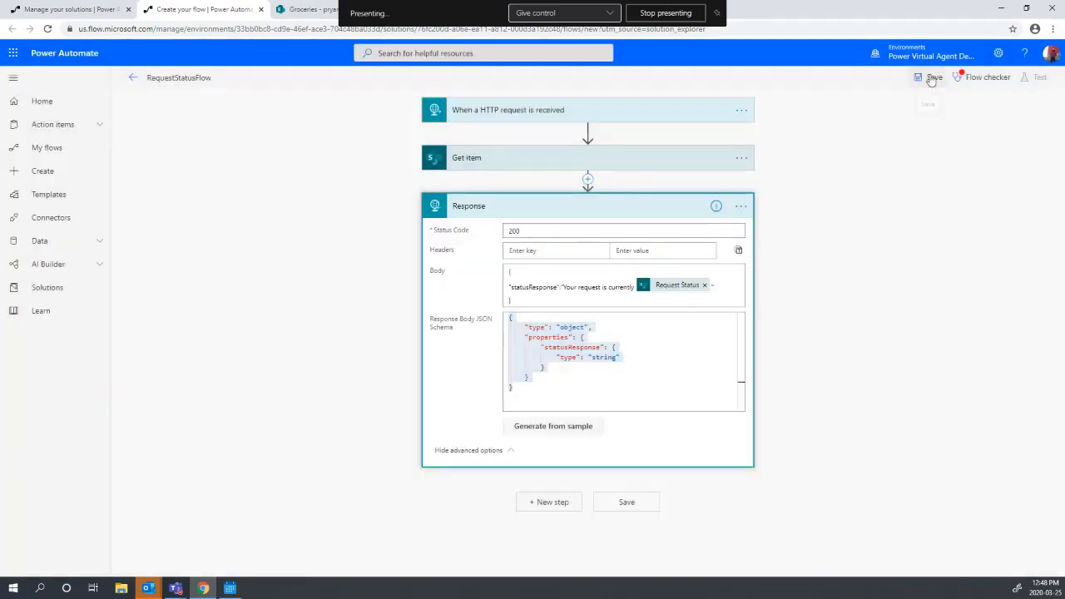
# - Attempt a save, dismiss the invalid-JSON flow checker error, and clear the faulty sample payload
pyautogui.click(932, 79)
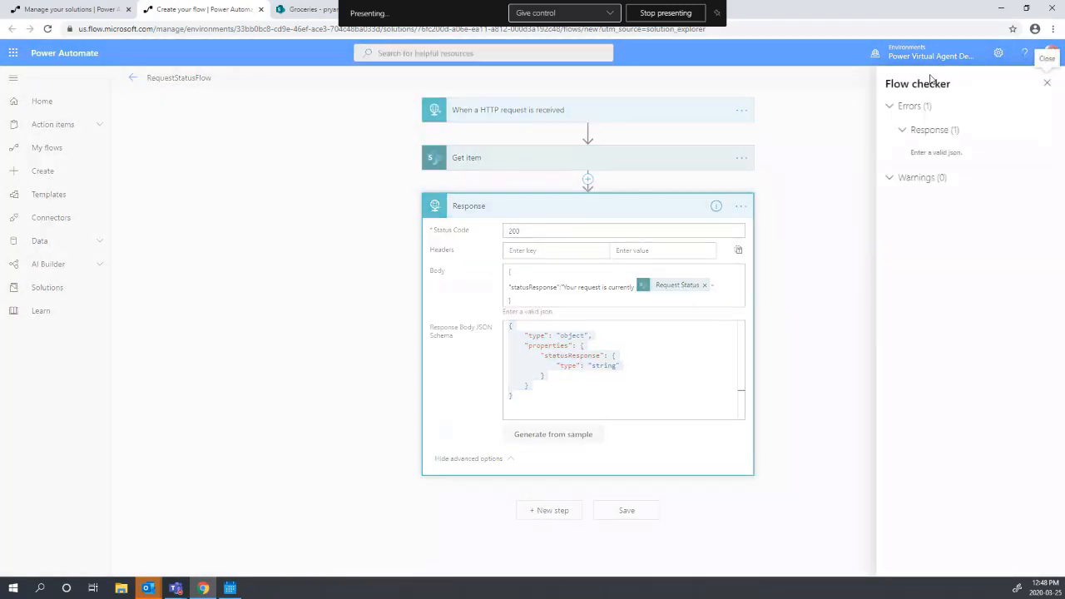
pyautogui.click(1047, 83)
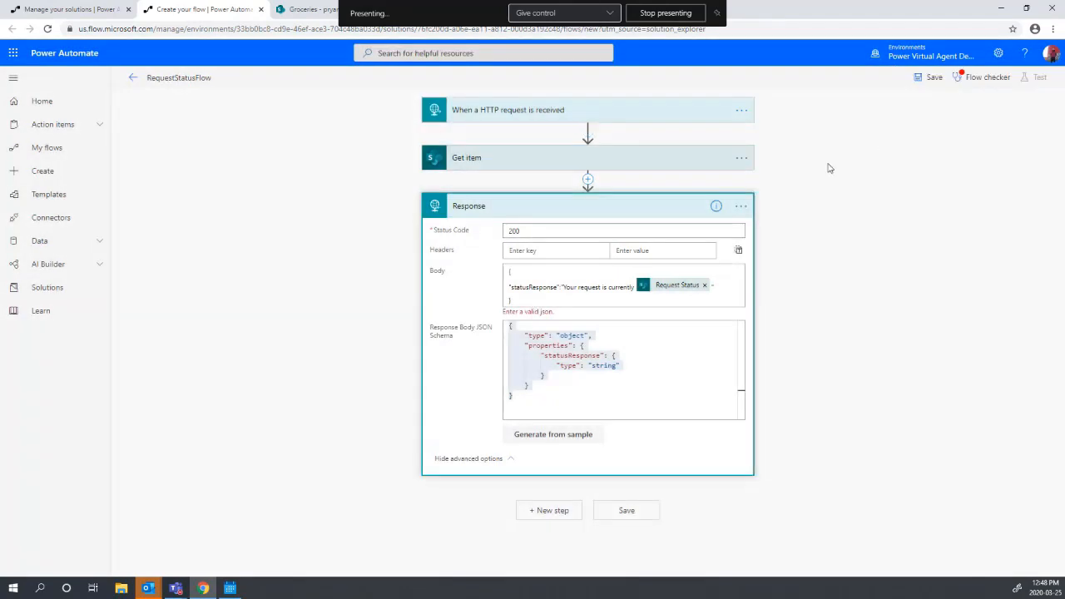
pyautogui.click(928, 79)
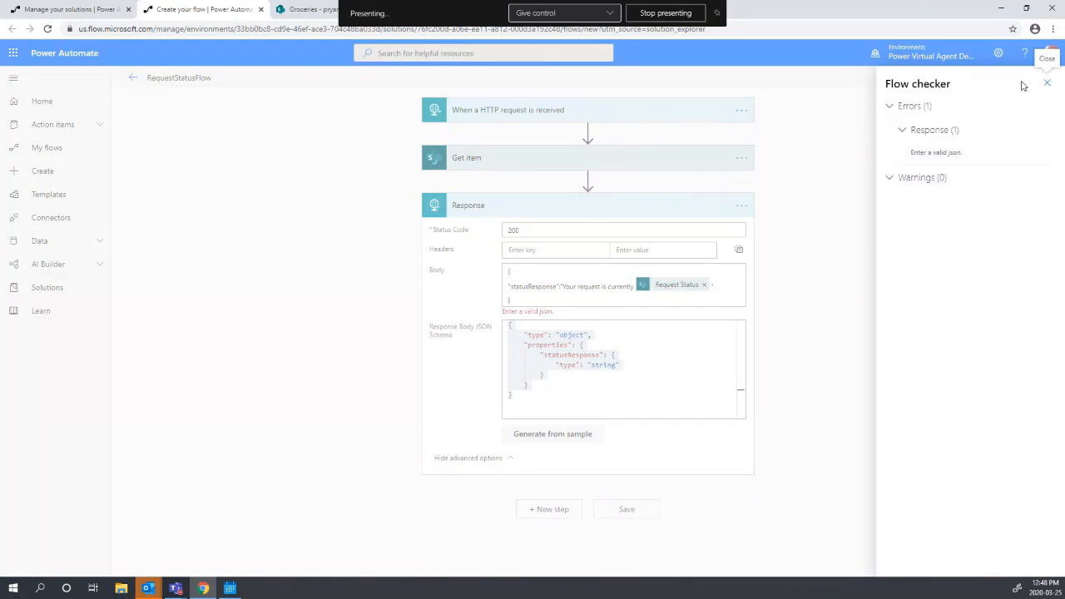
pyautogui.click(547, 446)
pyautogui.write('{     "statusResponse":"text" }')
pyautogui.click(539, 274)
pyautogui.click(466, 270)
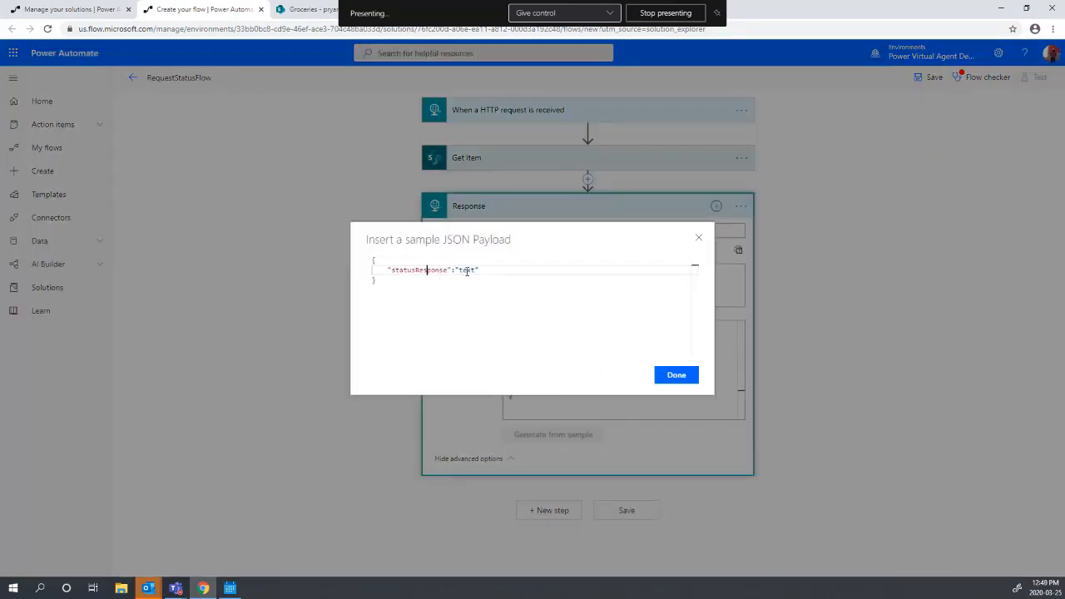
pyautogui.moveTo(423, 281); pyautogui.dragTo(294, 238)
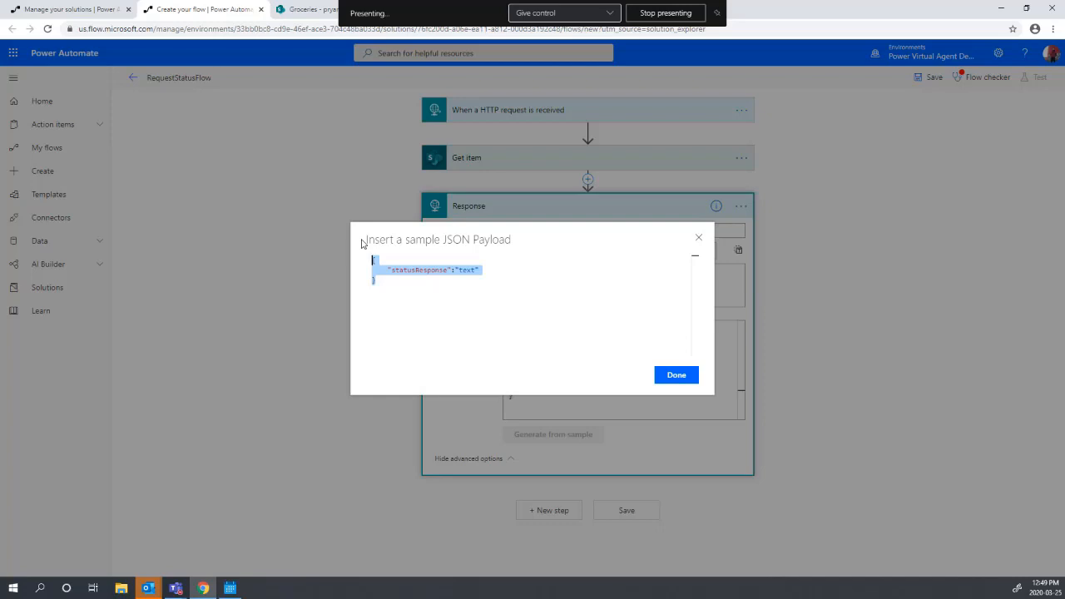
pyautogui.press('BackSpace')
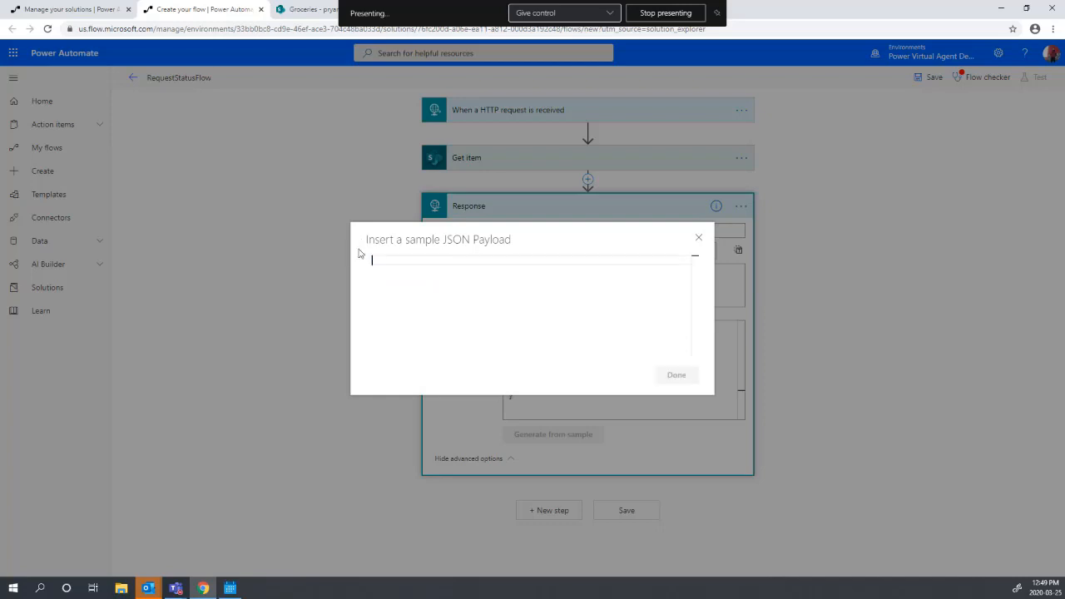
pyautogui.click(704, 240)
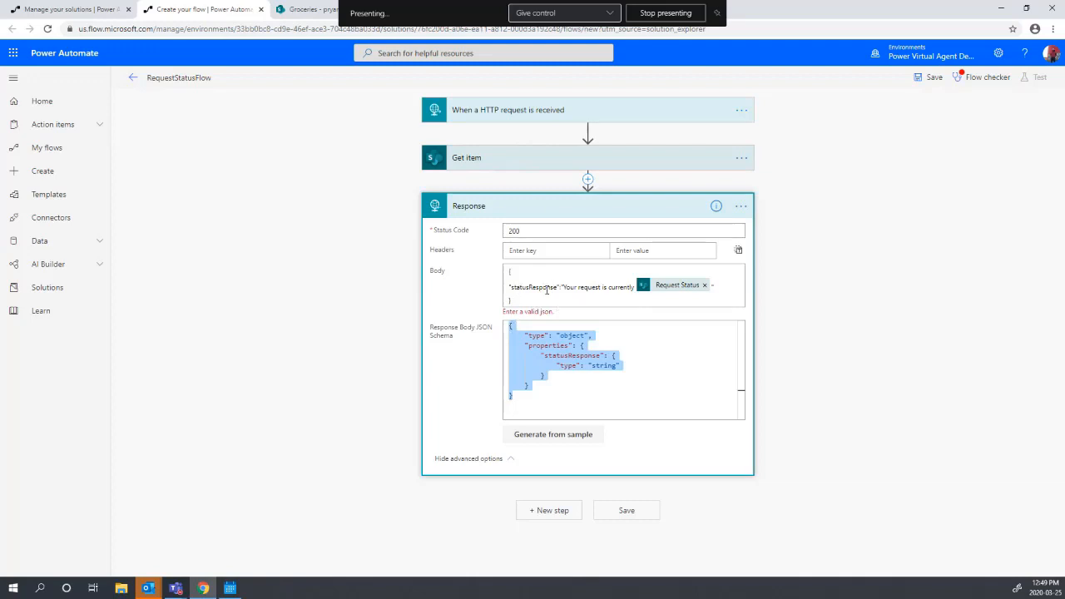
# - Regenerate the Response schema from a statusResponse sample payload and save RequestStatusFlow
pyautogui.moveTo(556, 286); pyautogui.dragTo(509, 287)
pyautogui.hotkey('ctrl', 'c')
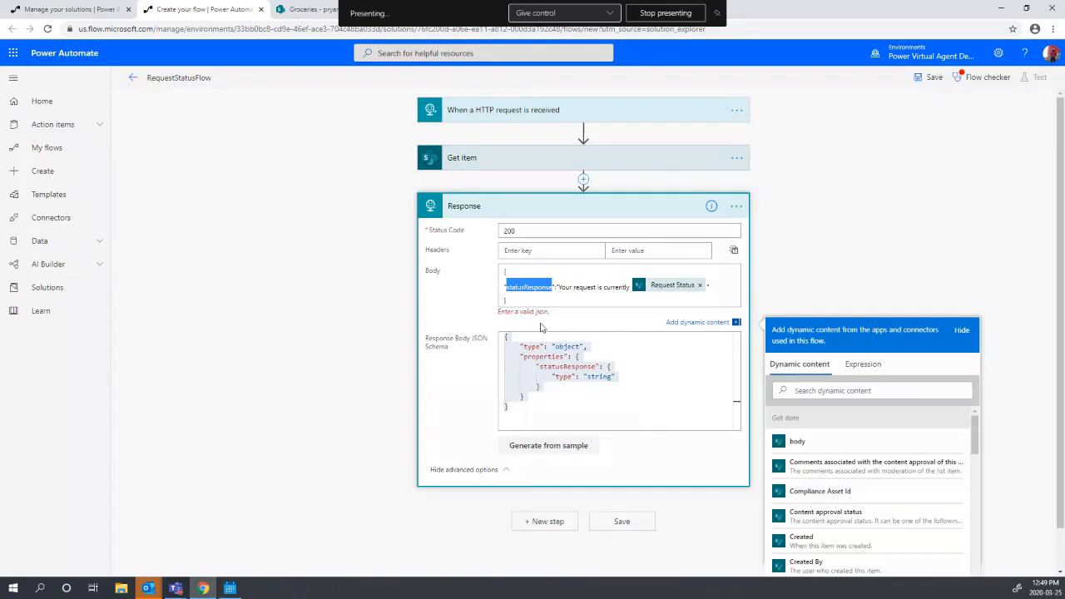
pyautogui.click(526, 450)
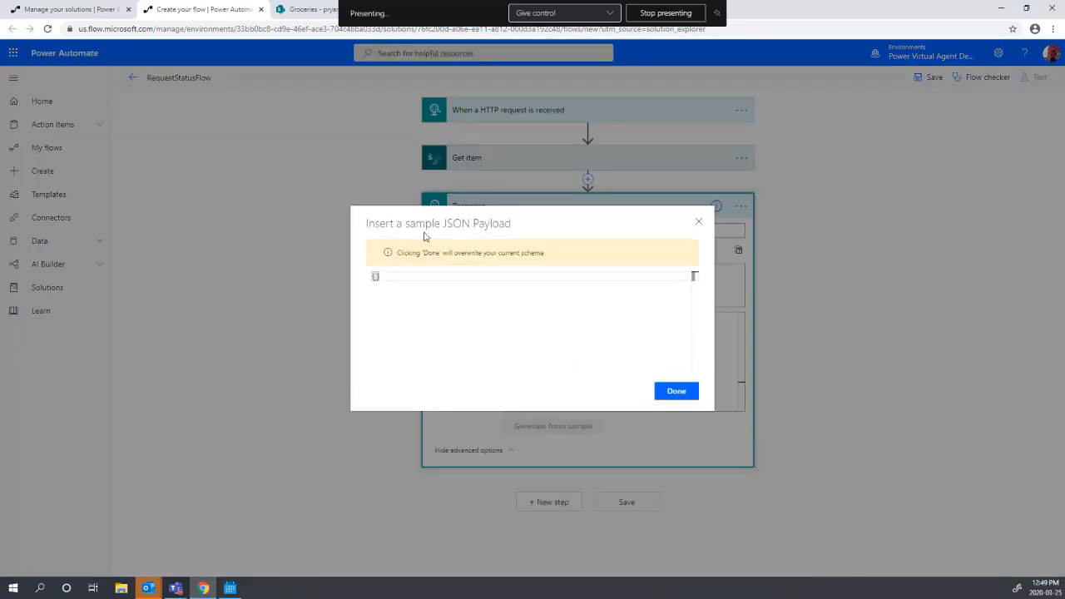
pyautogui.write('{')
pyautogui.press('Return')
pyautogui.hotkey('ctrl', 'v')
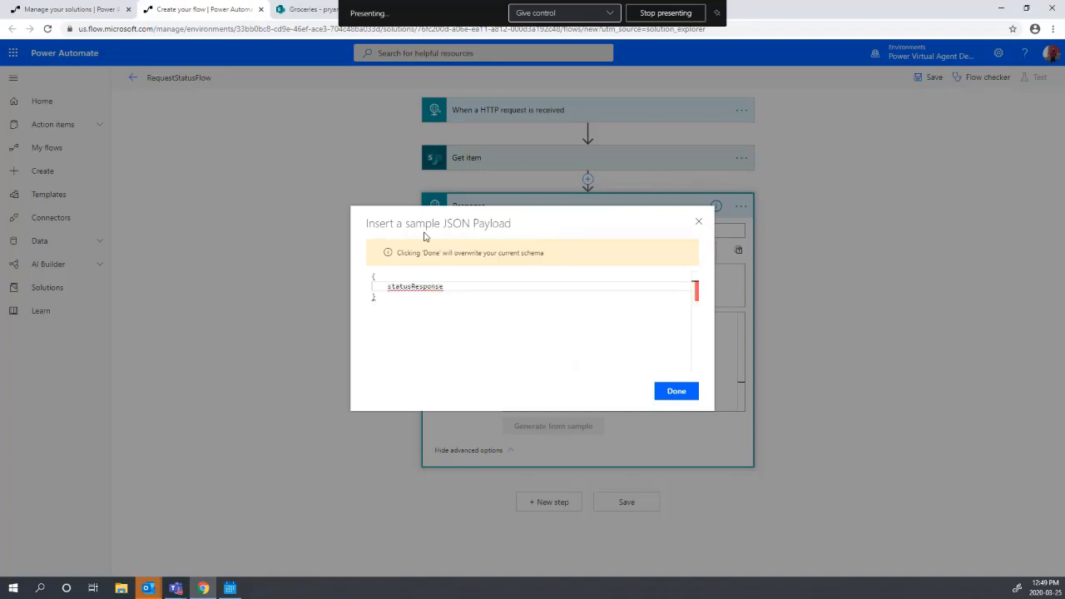
pyautogui.write('"')
pyautogui.write('"')
pyautogui.click(479, 287)
pyautogui.write(': ')
pyautogui.write('text')
pyautogui.click(676, 392)
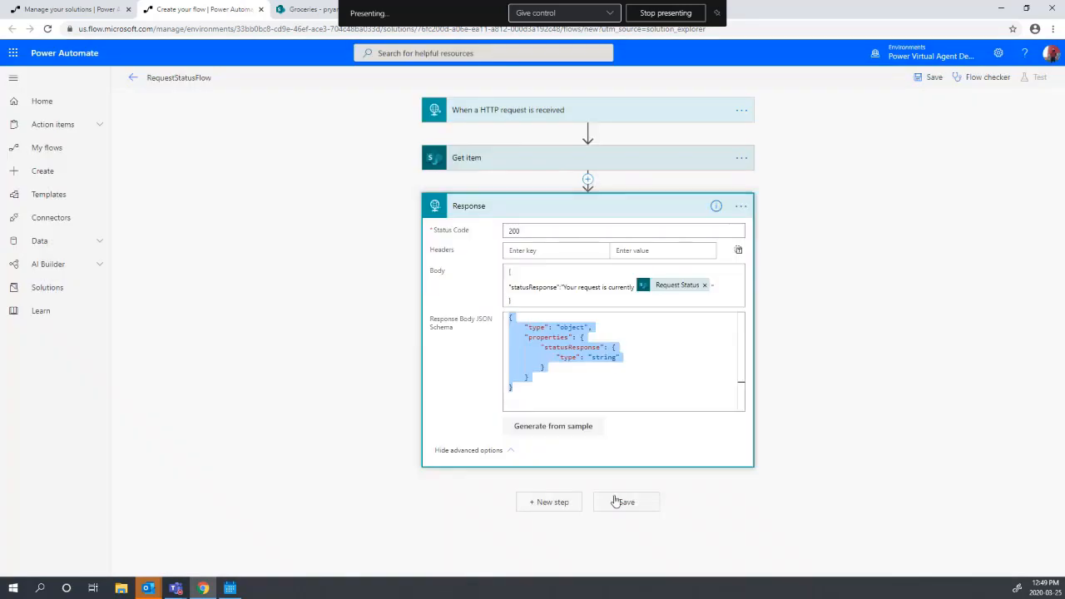
pyautogui.click(626, 501)
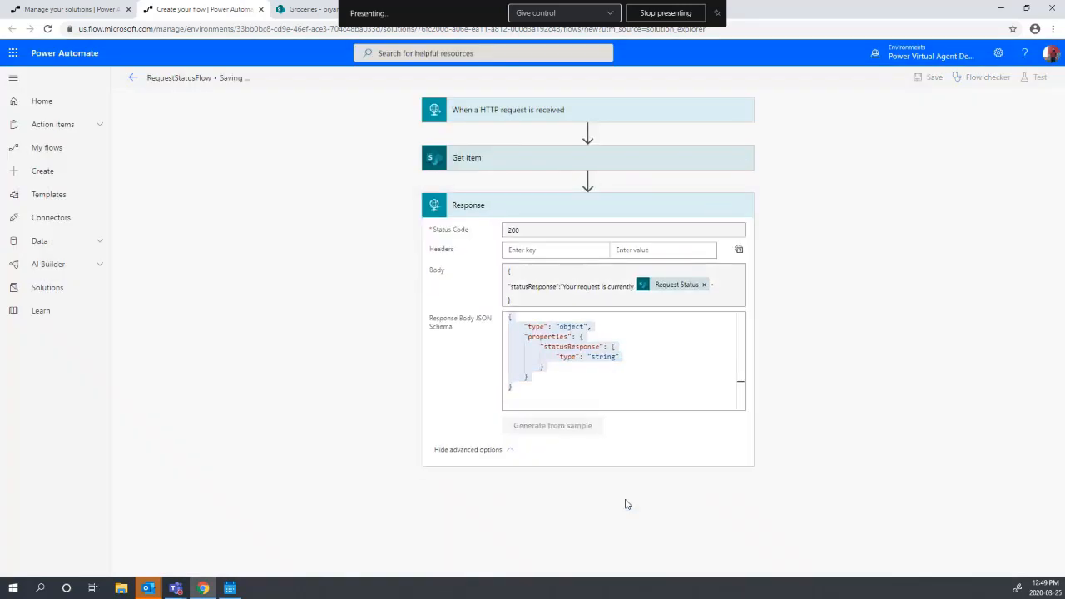
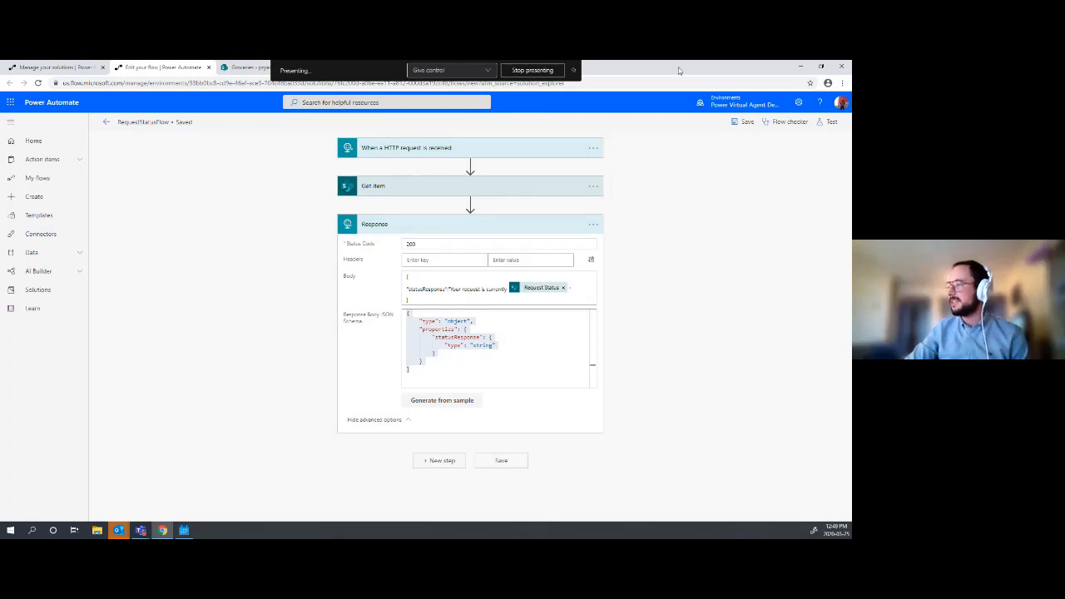
# - Shrink the browser window to leave Power Automate and reach the Grocery List topic
pyautogui.moveTo(679, 70); pyautogui.dragTo(677, 109)
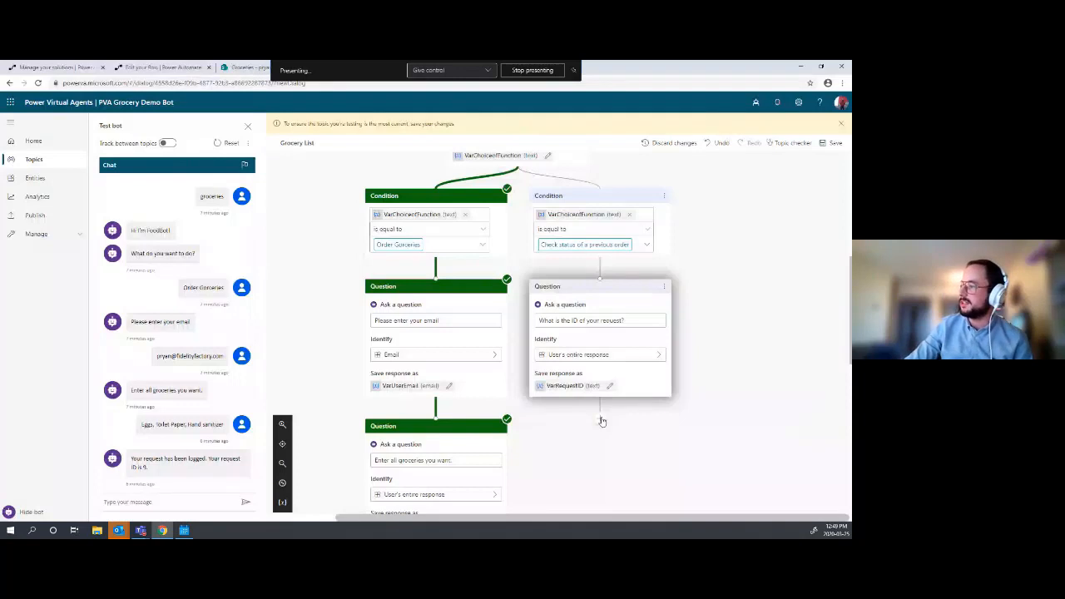
# - Add a RequestStatusFlow action under the request ID question, passing VarRequestID as requestID
pyautogui.scroll(-1, 604, 416)
pyautogui.click(600, 329)
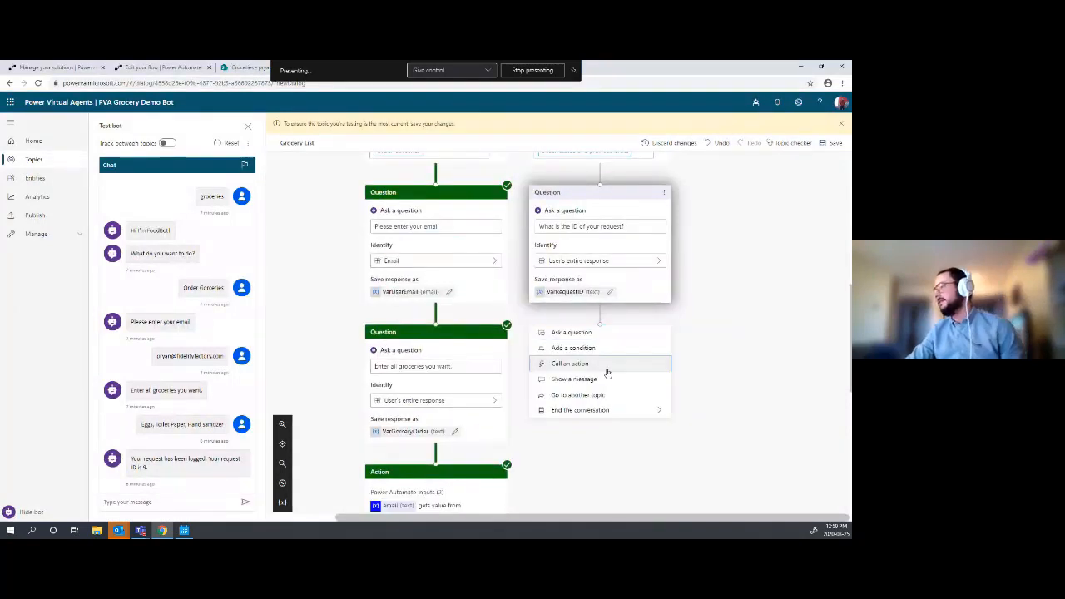
pyautogui.click(601, 365)
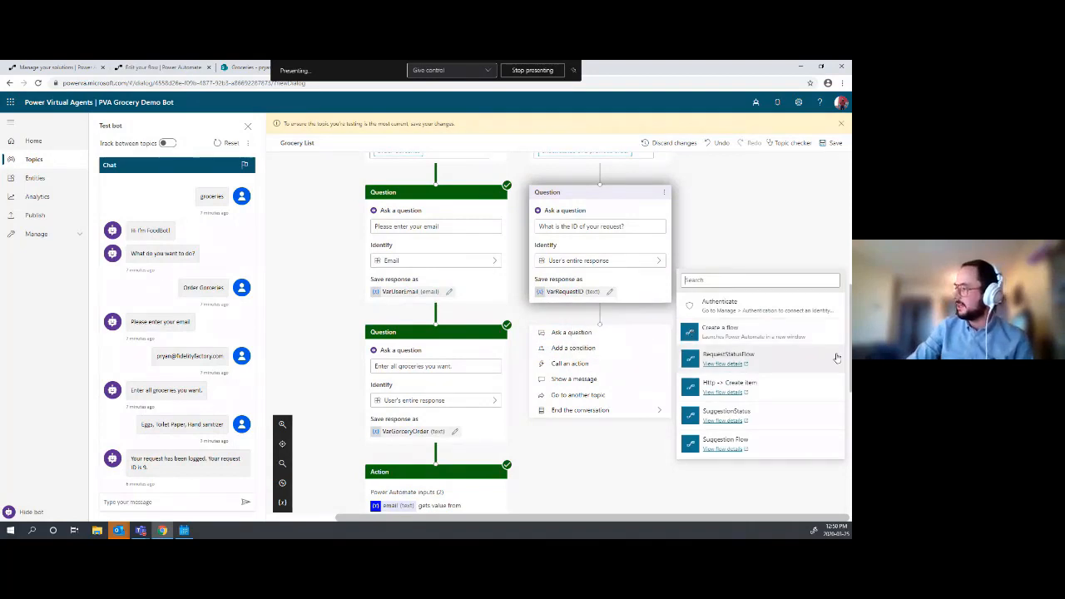
pyautogui.click(783, 359)
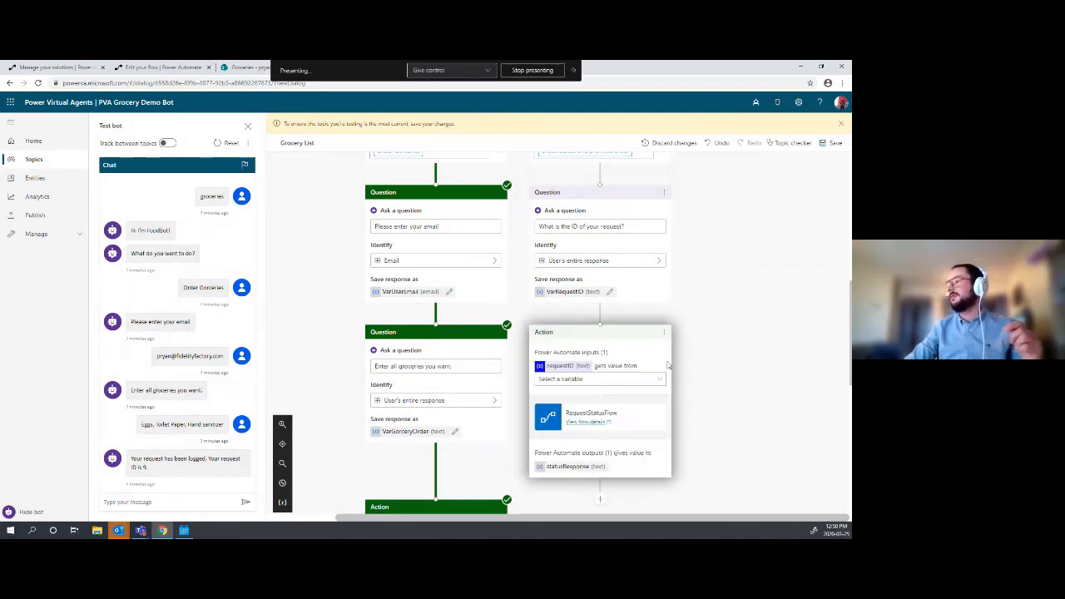
pyautogui.click(629, 379)
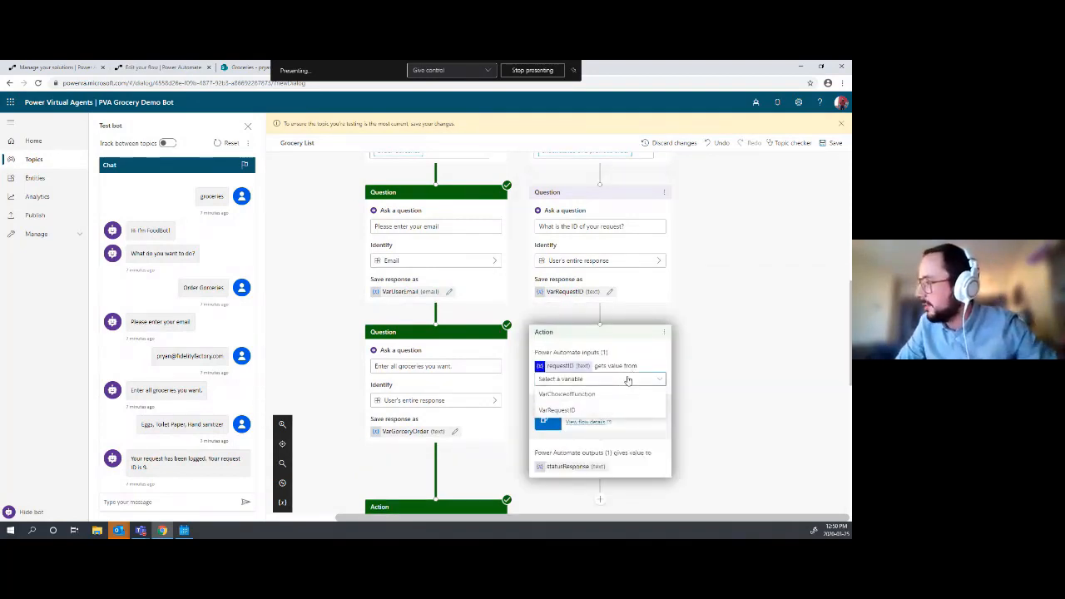
pyautogui.click(562, 411)
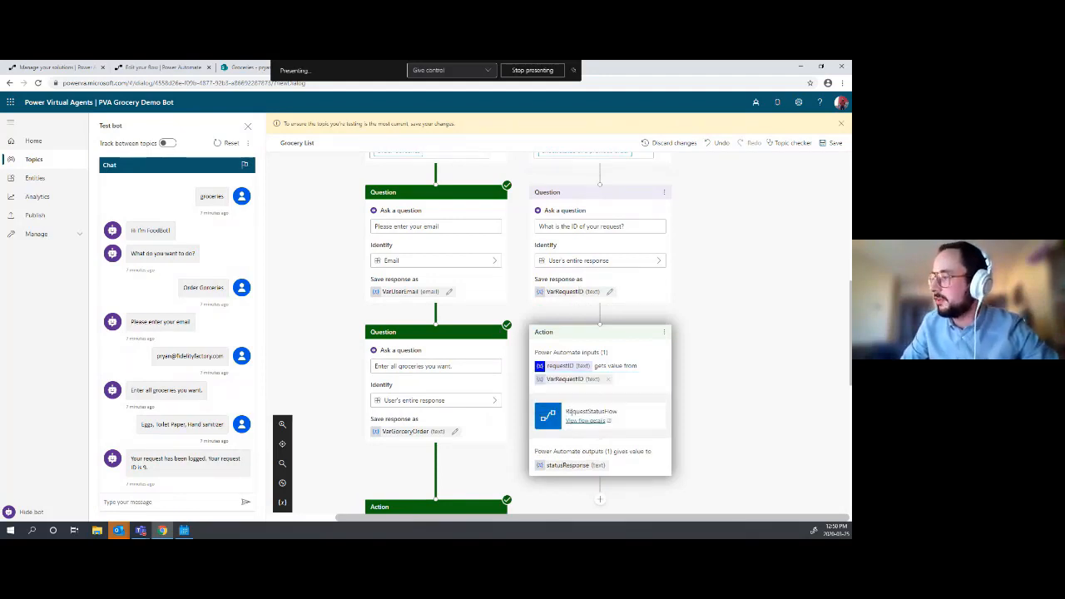
# - Add a message node after the flow call that shows the statusResponse variable
pyautogui.scroll(-2, 620, 376)
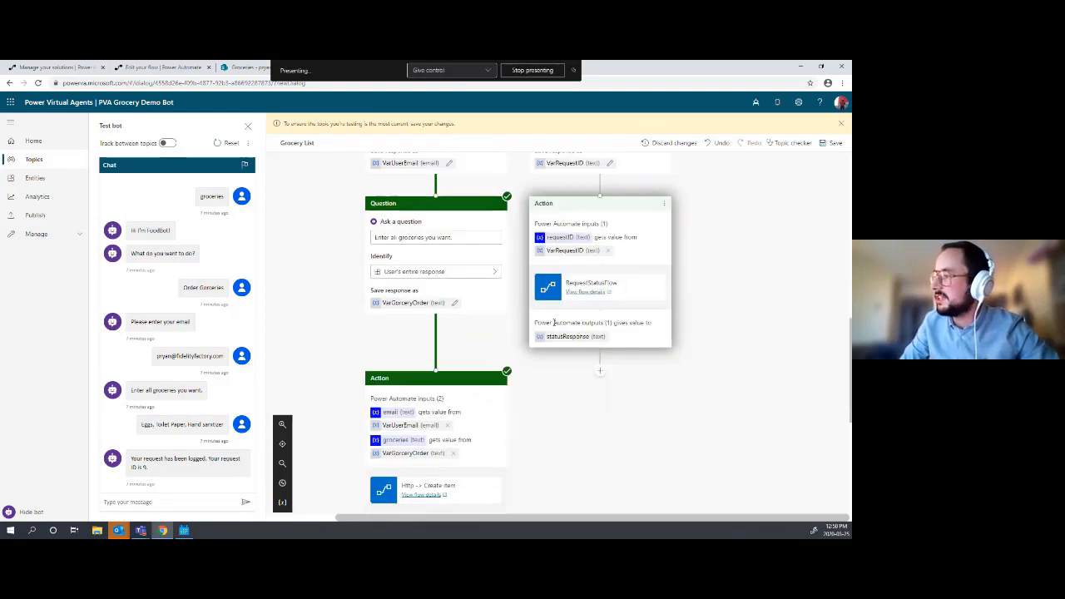
pyautogui.click(602, 376)
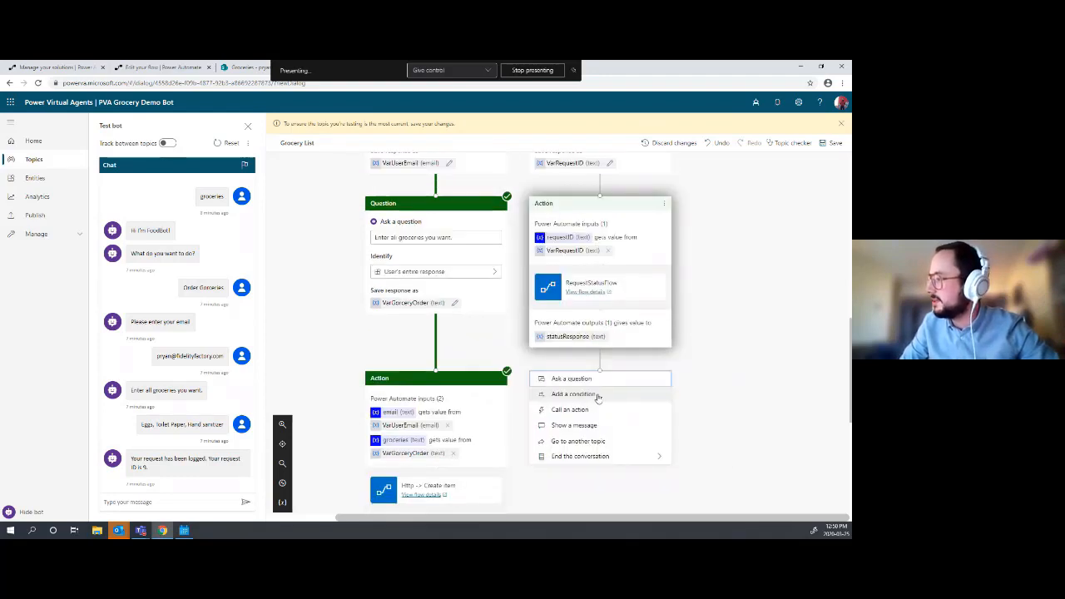
pyautogui.scroll(-1, 598, 398)
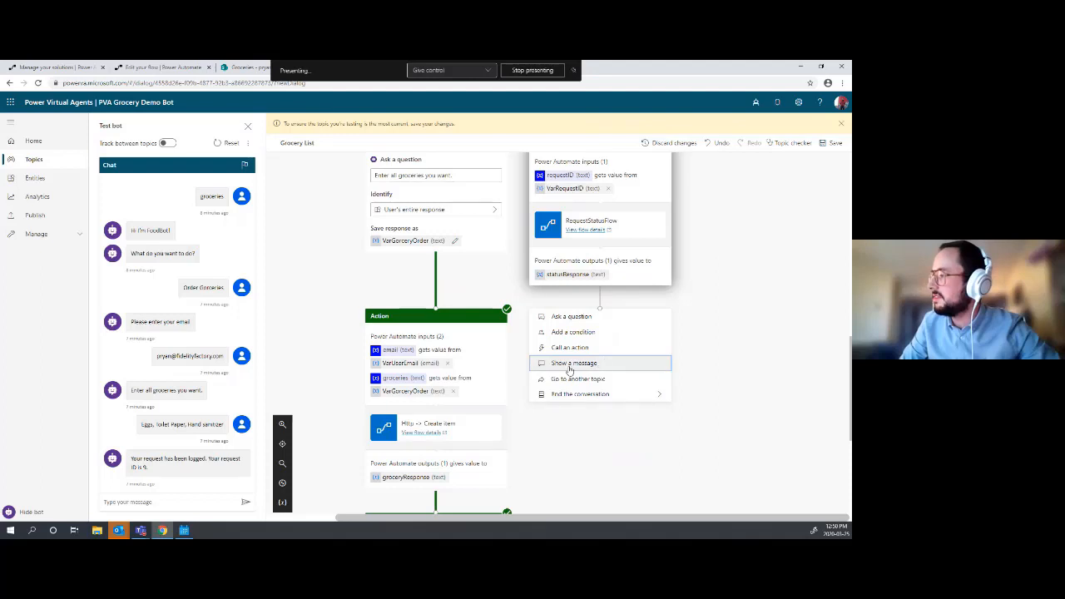
pyautogui.click(605, 363)
pyautogui.click(635, 319)
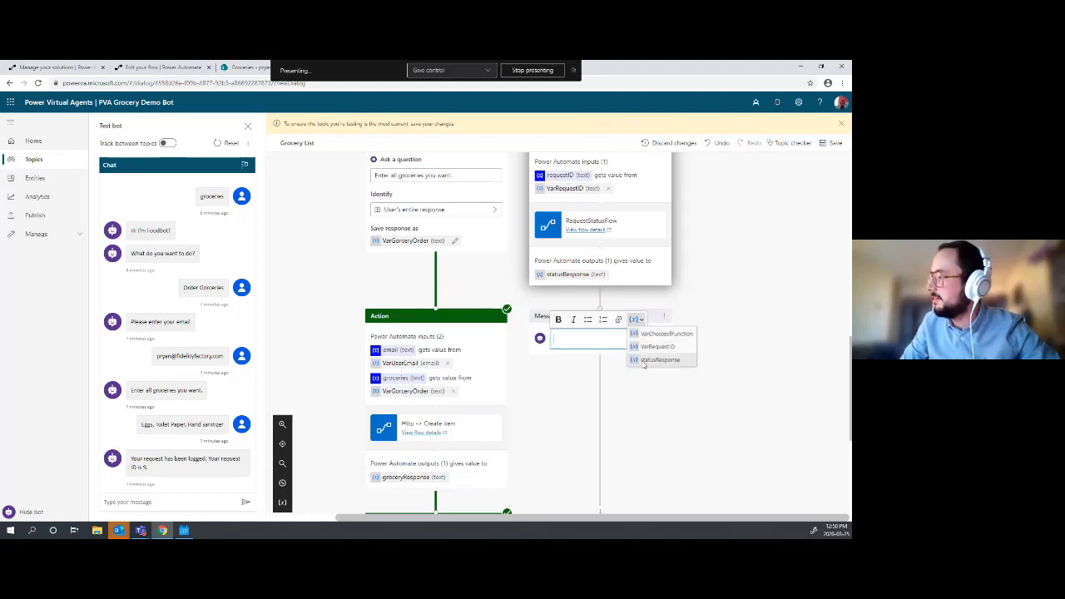
pyautogui.click(643, 363)
# - End both the status branch and the grocery branch with End the conversation nodes
pyautogui.scroll(-3, 602, 379)
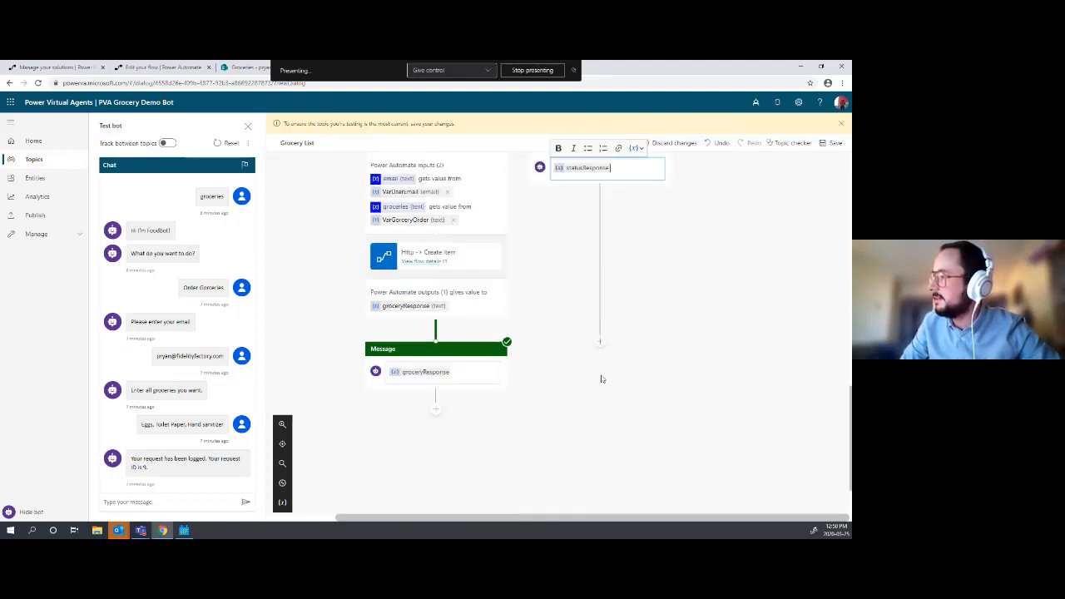
pyautogui.click(600, 342)
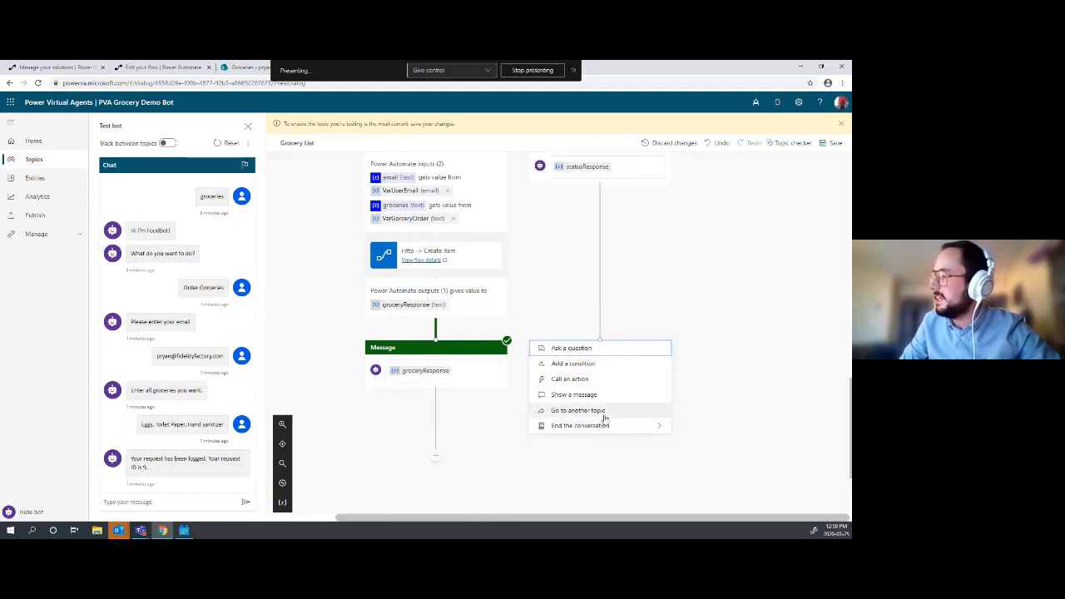
pyautogui.moveTo(604, 423)
pyautogui.click(704, 425)
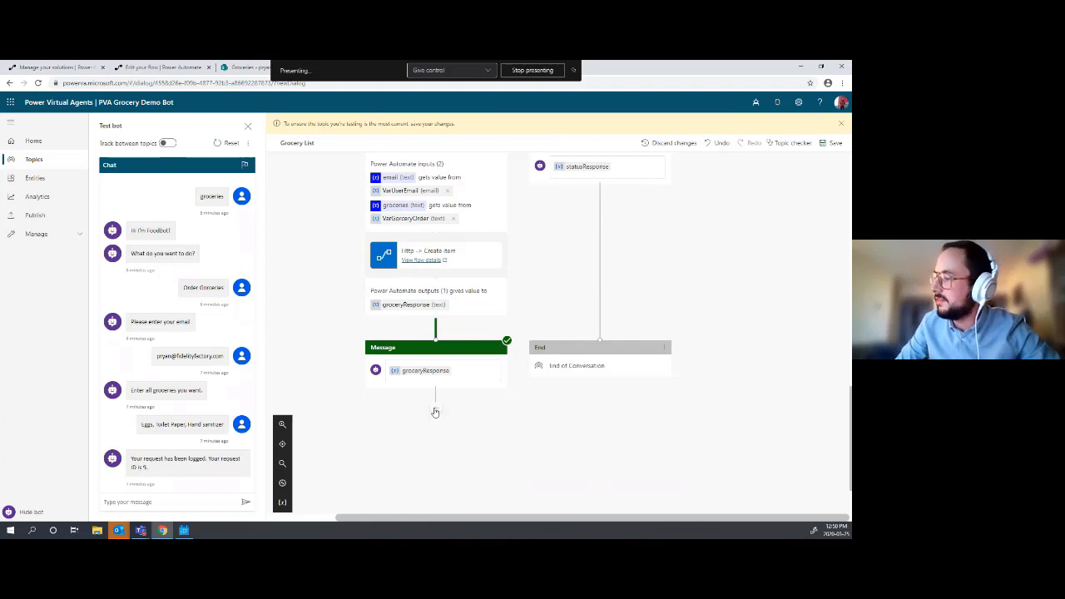
pyautogui.click(434, 405)
pyautogui.moveTo(472, 496)
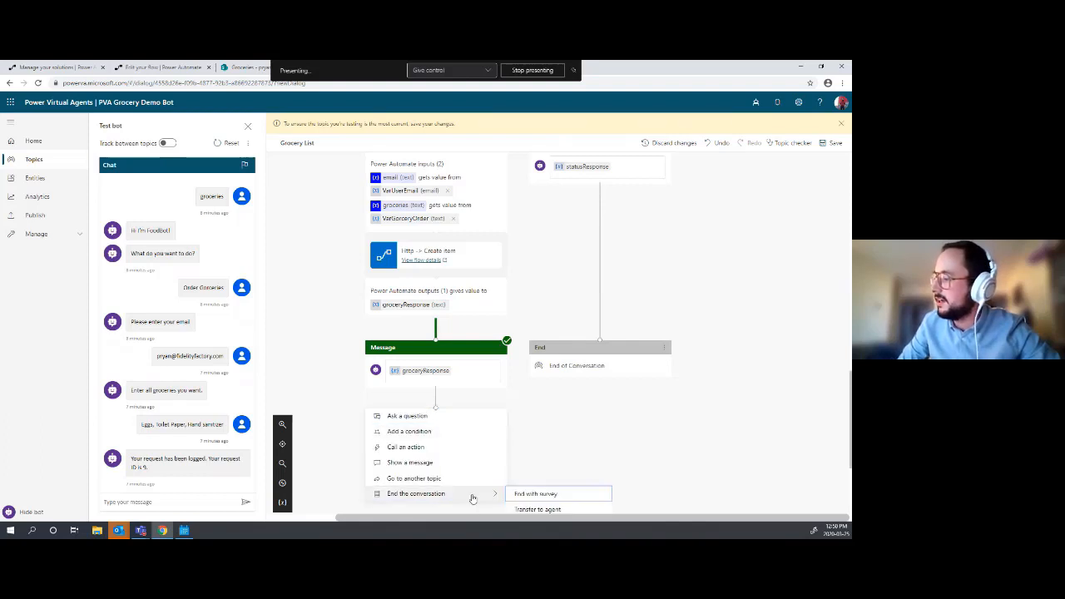
pyautogui.click(549, 496)
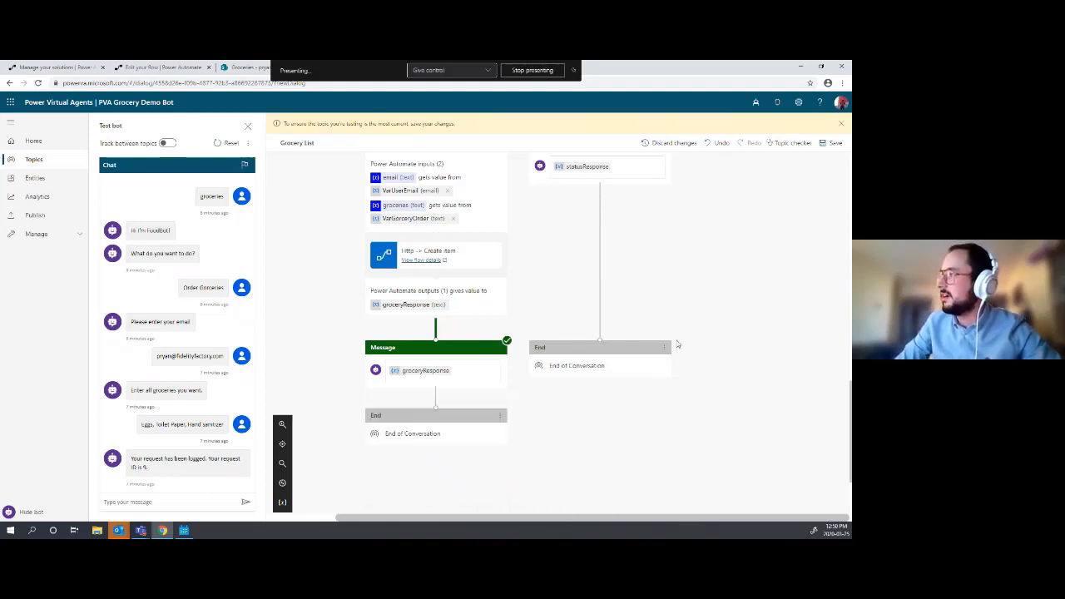
pyautogui.scroll(2, 638, 276)
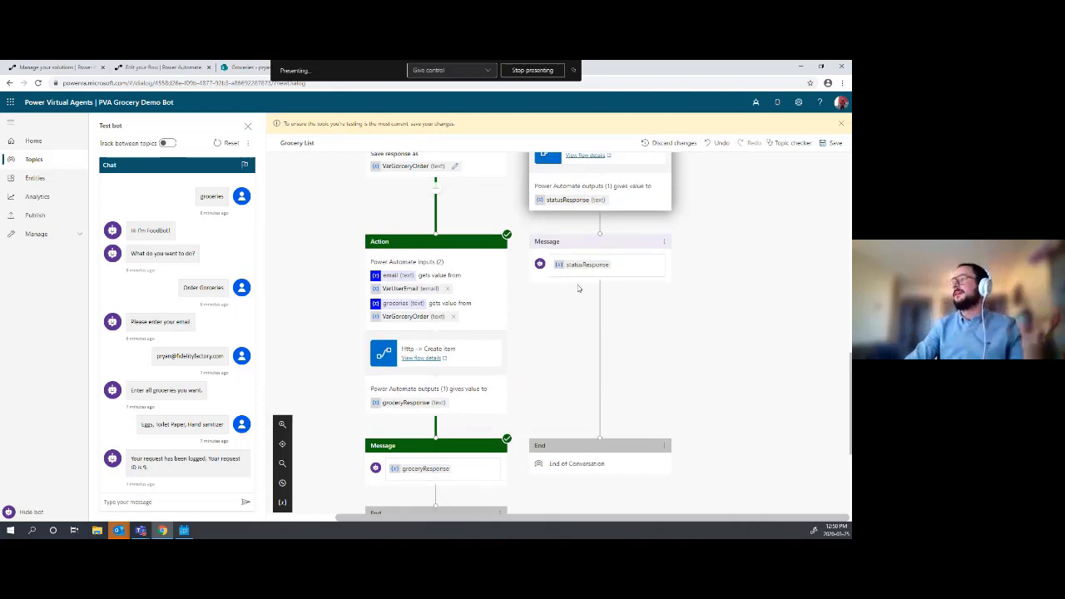
# - Save the Grocery List topic and send 'grocery' to the Test bot
pyautogui.click(843, 150)
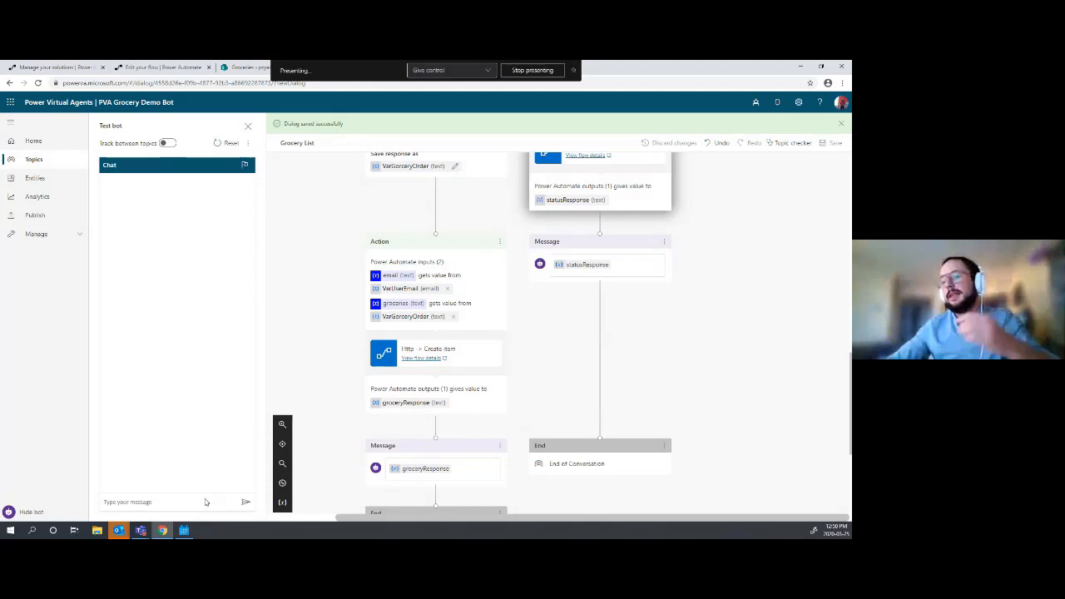
pyautogui.click(197, 501)
pyautogui.write('g')
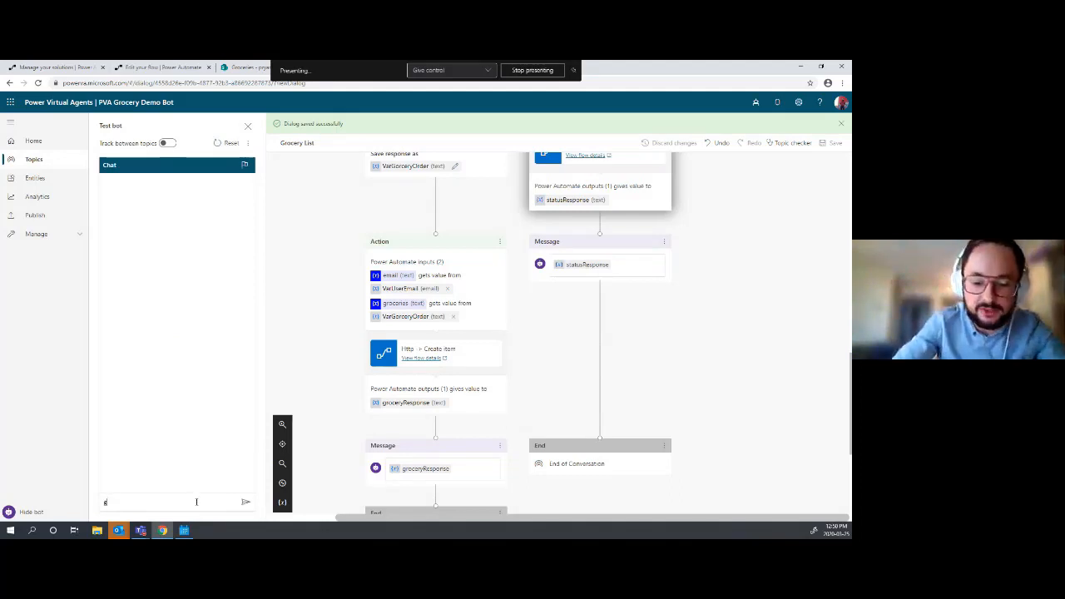
pyautogui.write('rocery')
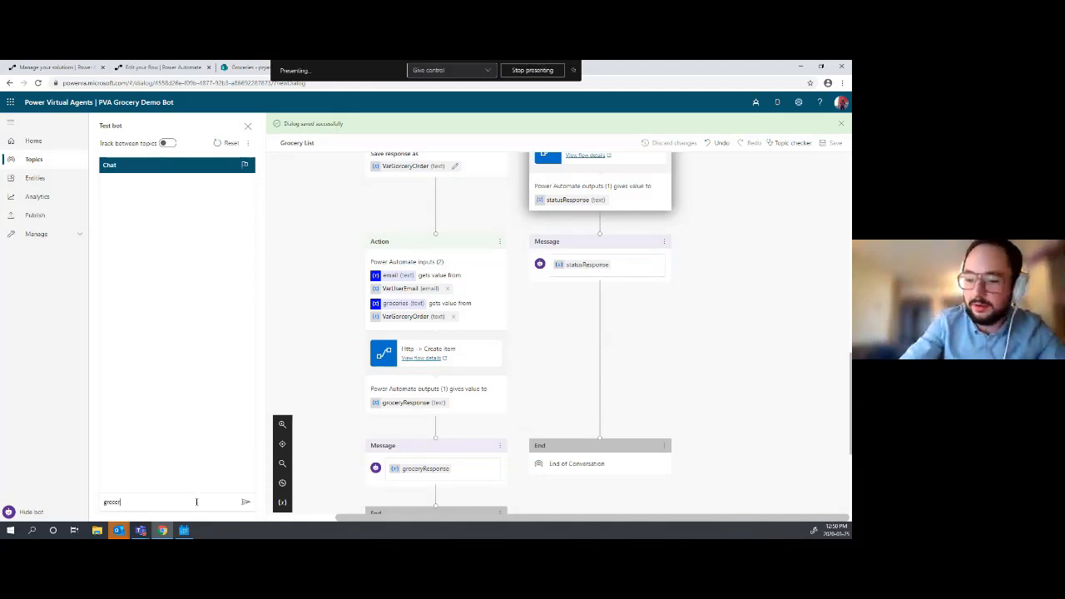
pyautogui.press('Return')
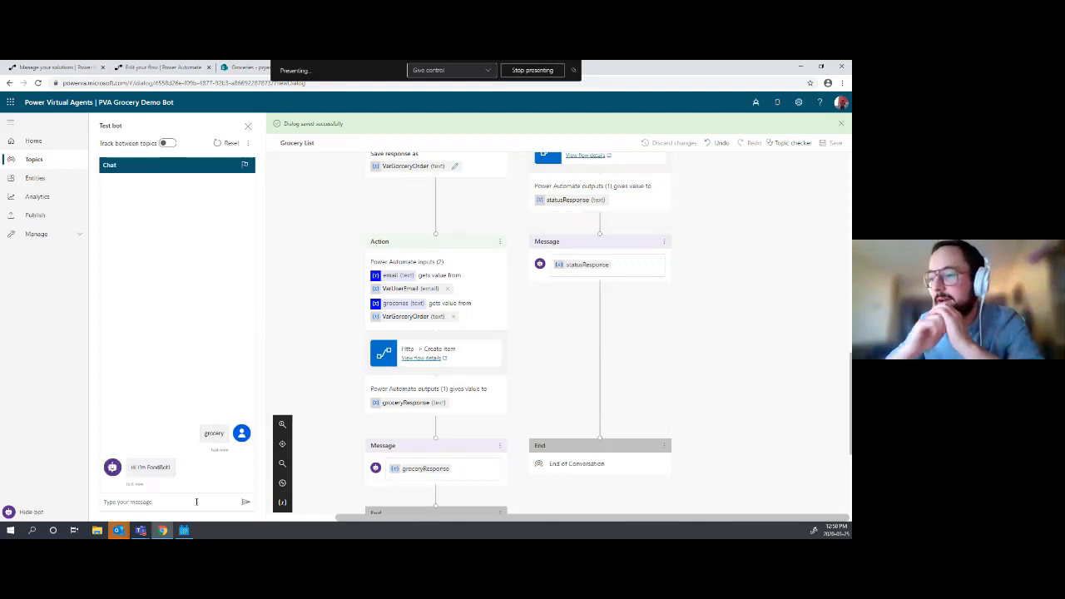
# - Choose 'Check status of a previous order' and submit request ID 9
pyautogui.click(203, 483)
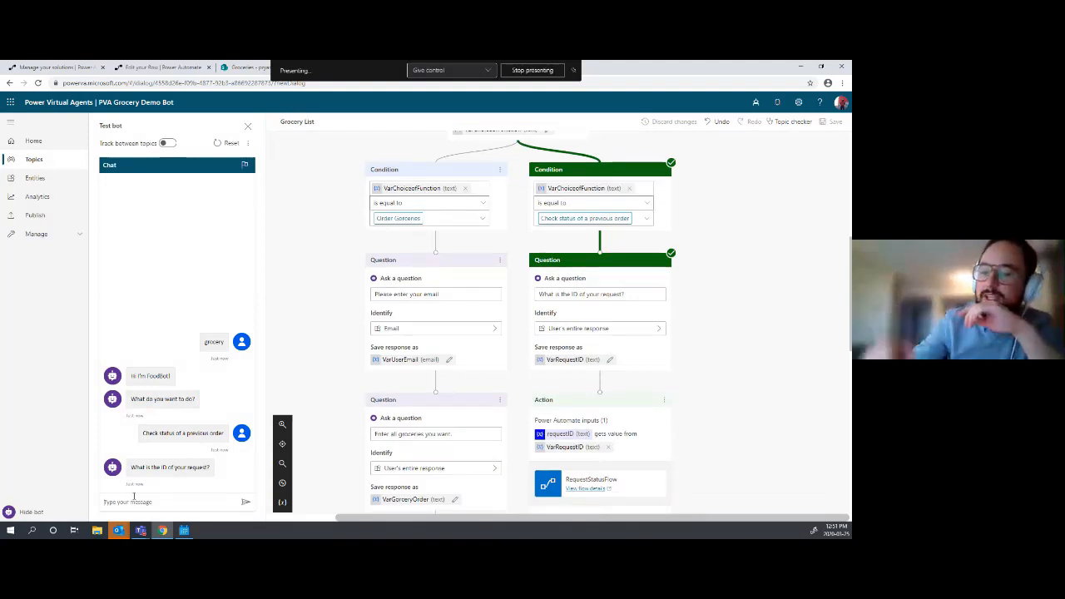
pyautogui.write('9')
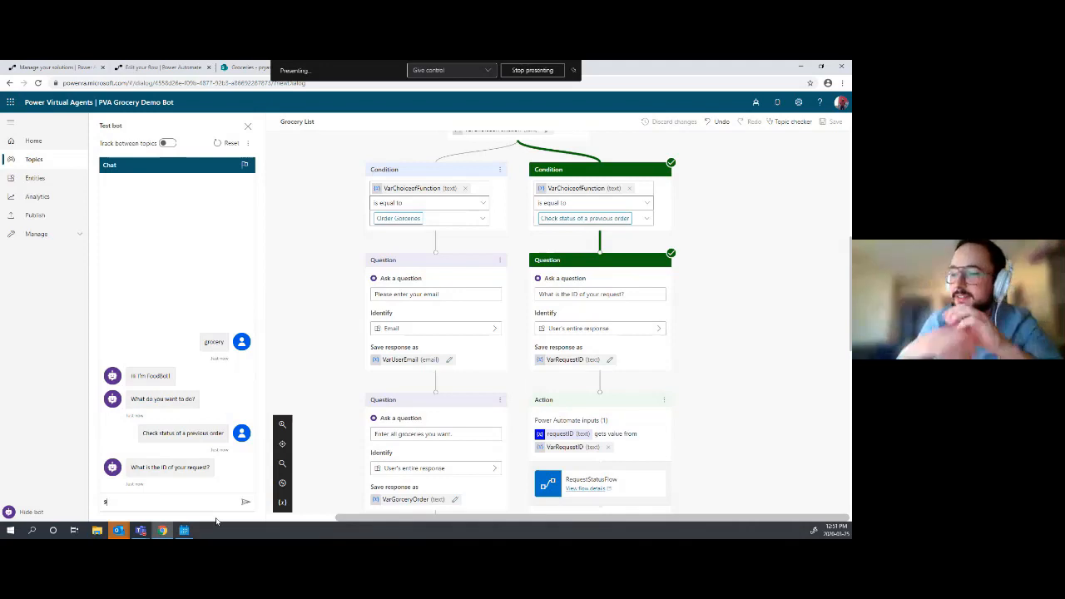
pyautogui.press('Return')
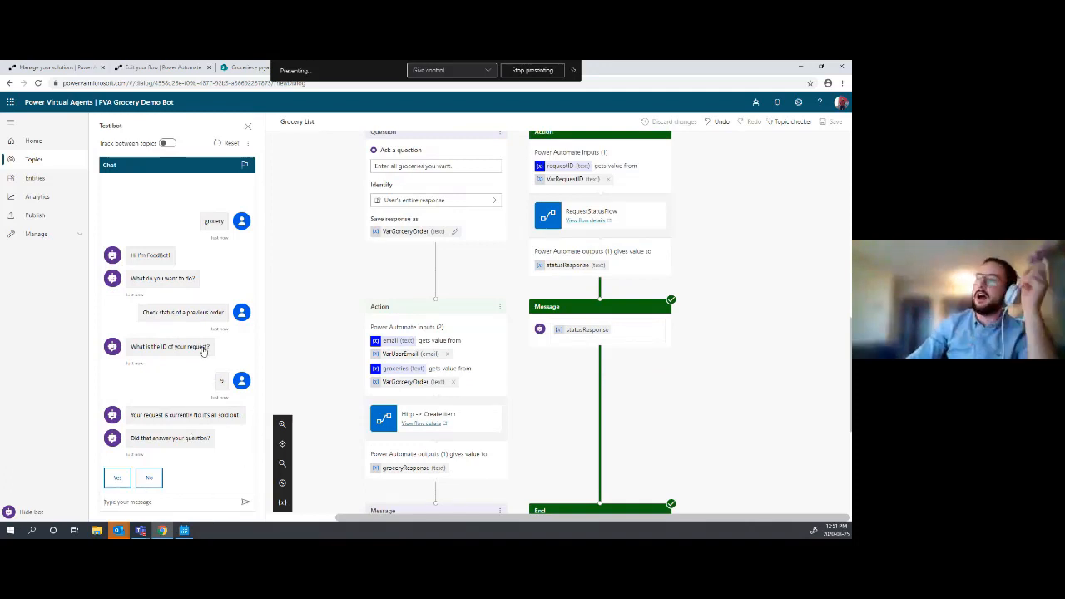
pyautogui.click(241, 72)
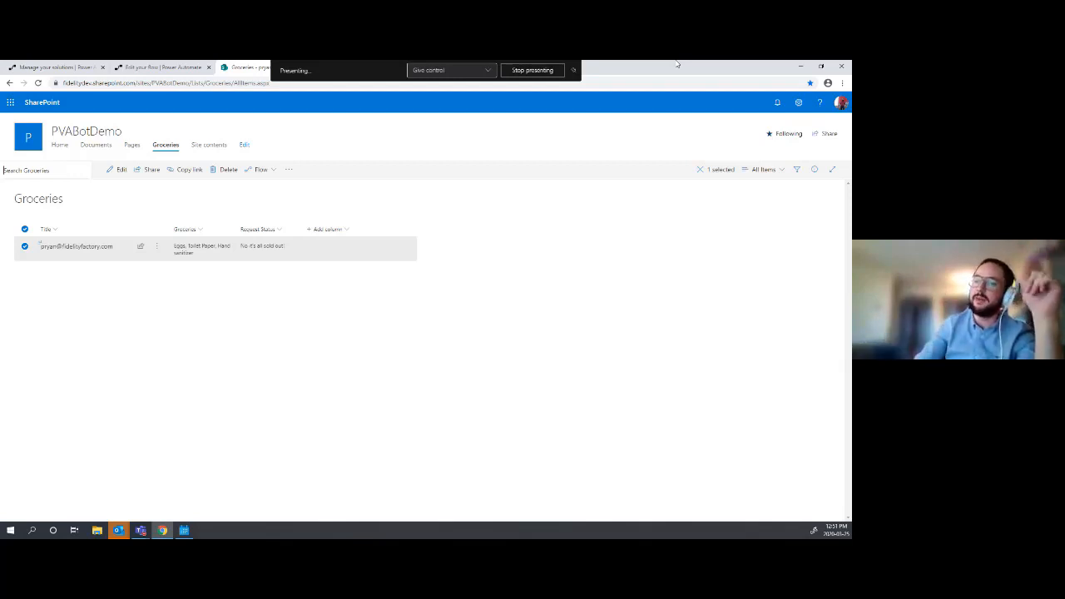
pyautogui.hotkey('ctrl', 'Tab')
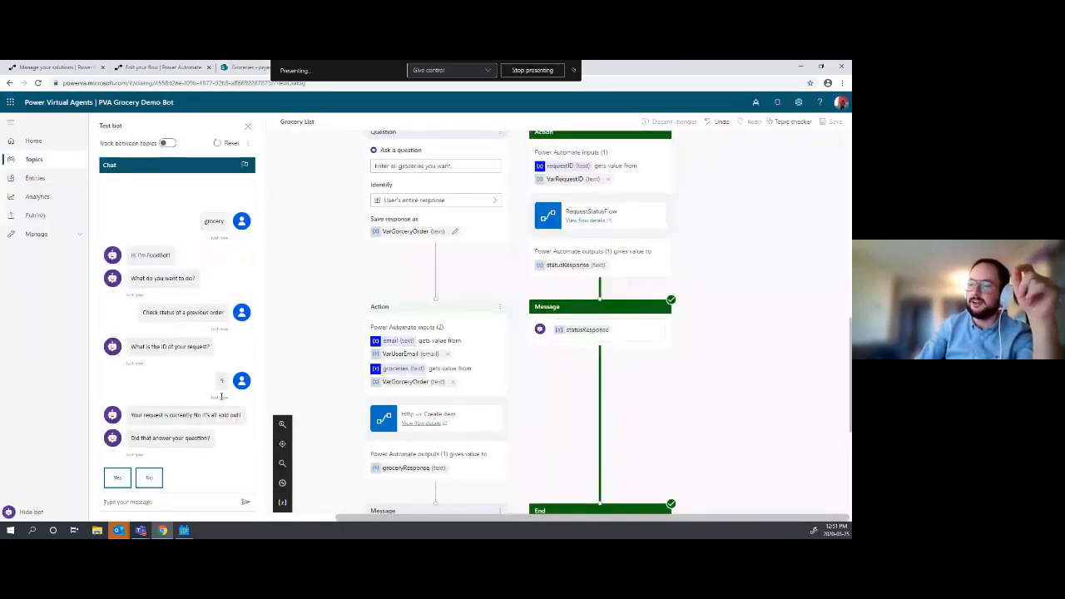
# - Answer Yes to the resolution question, give the top Excellent rating, then go to Topics
pyautogui.click(109, 481)
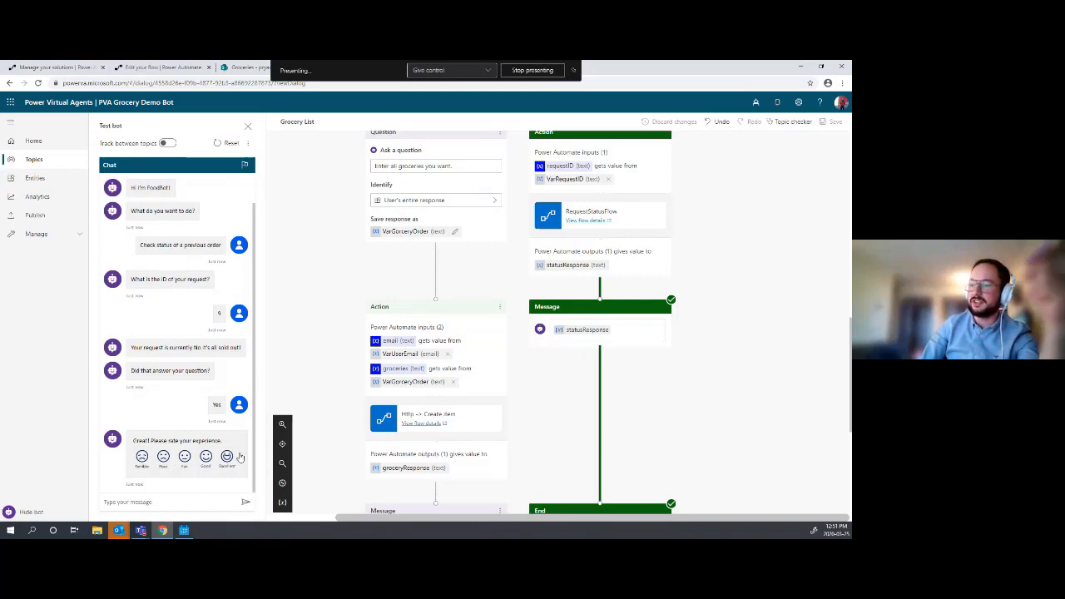
pyautogui.click(228, 464)
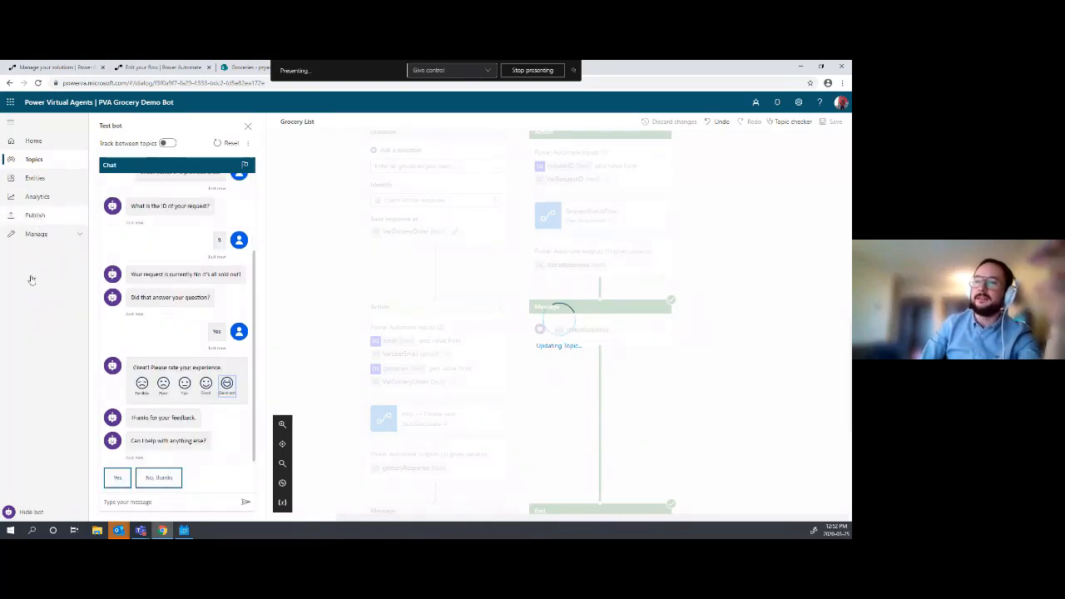
pyautogui.click(38, 163)
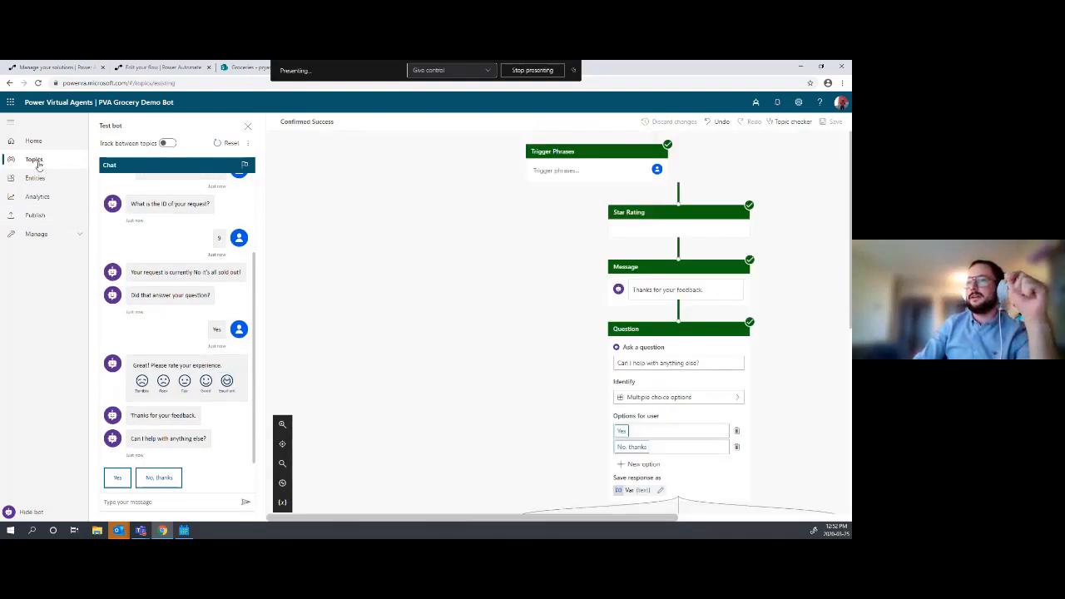
# - Review the Confirmed Failure system topic's authoring canvas, then return to the Topics list
pyautogui.click(38, 164)
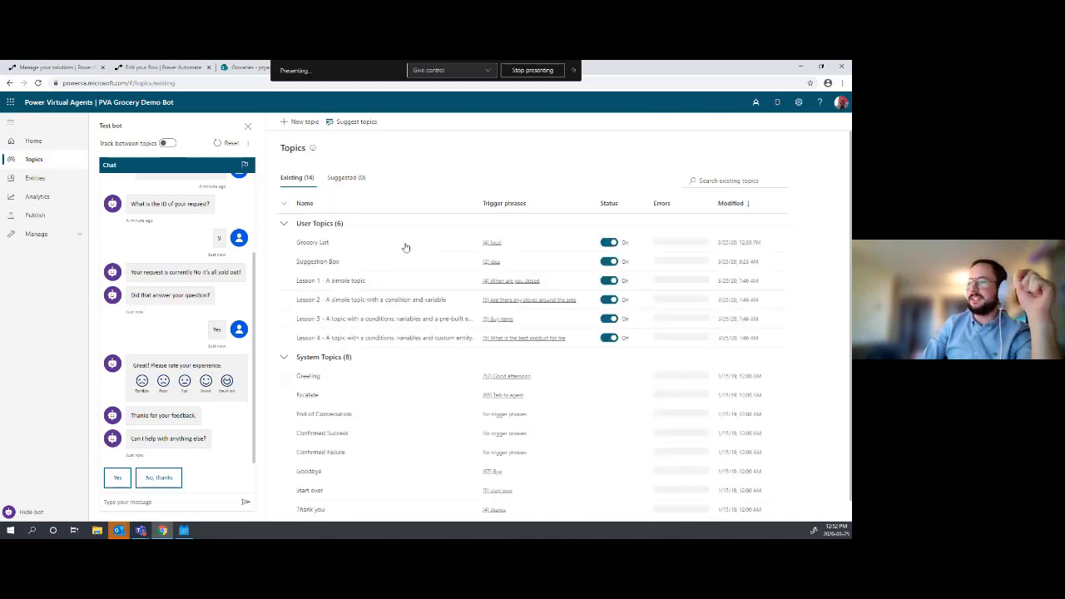
pyautogui.scroll(-1, 358, 308)
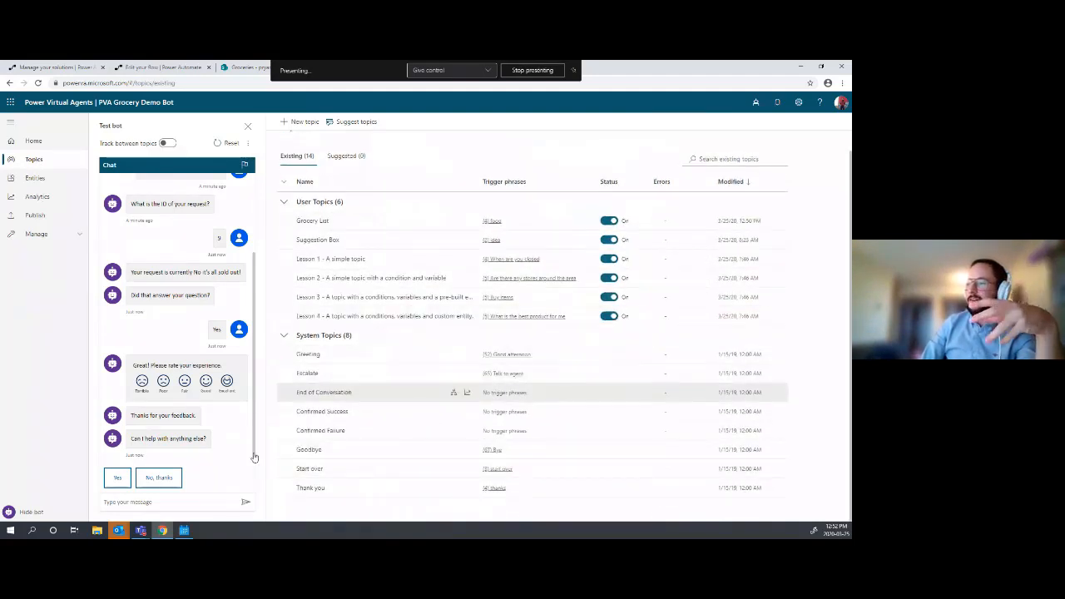
pyautogui.click(321, 431)
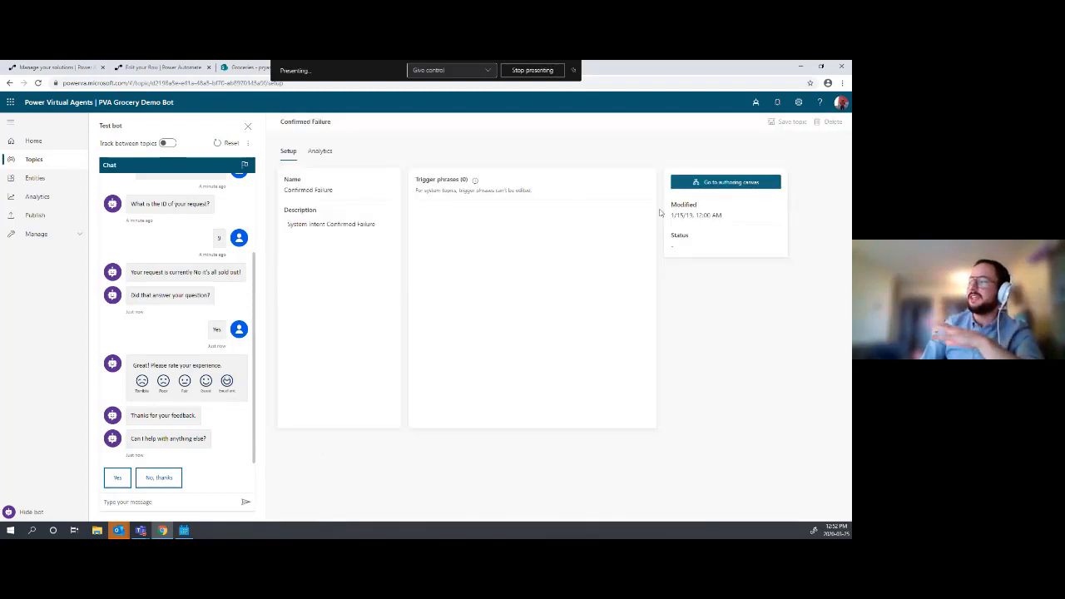
pyautogui.click(707, 188)
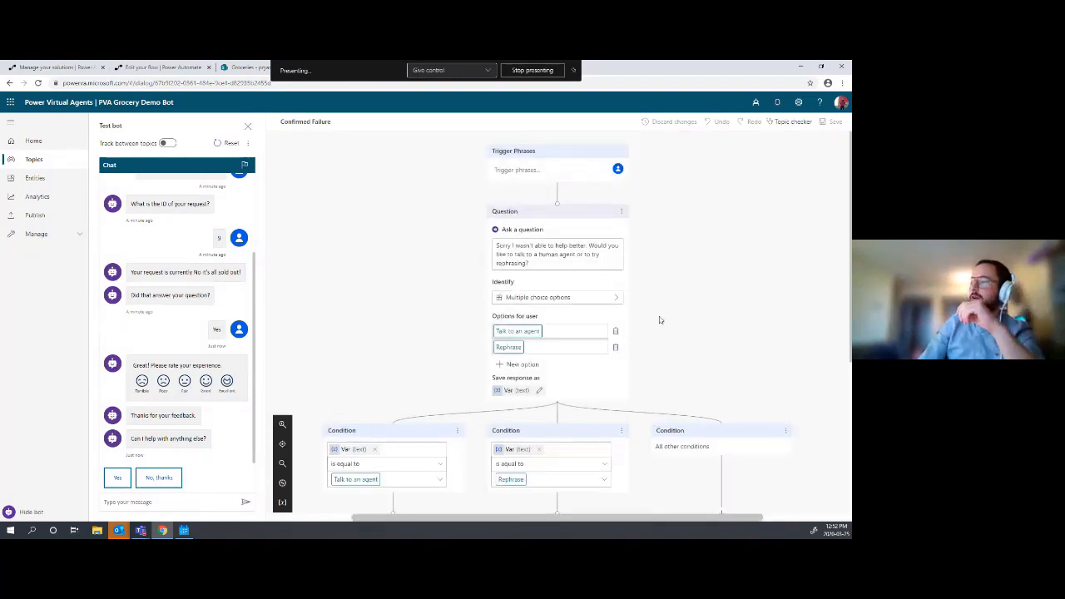
pyautogui.scroll(-2, 660, 320)
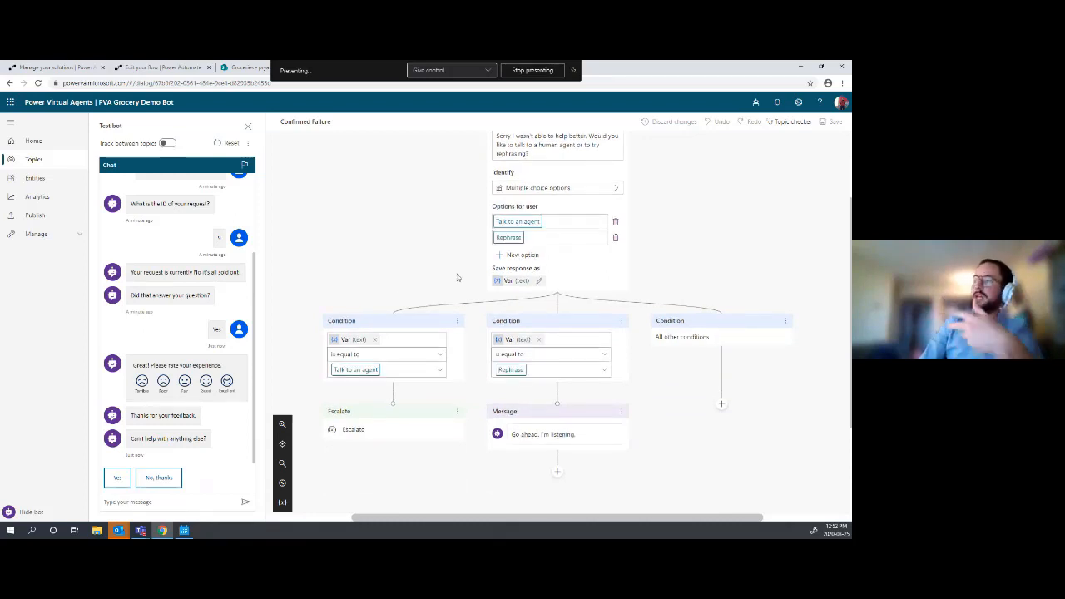
pyautogui.scroll(2, 457, 278)
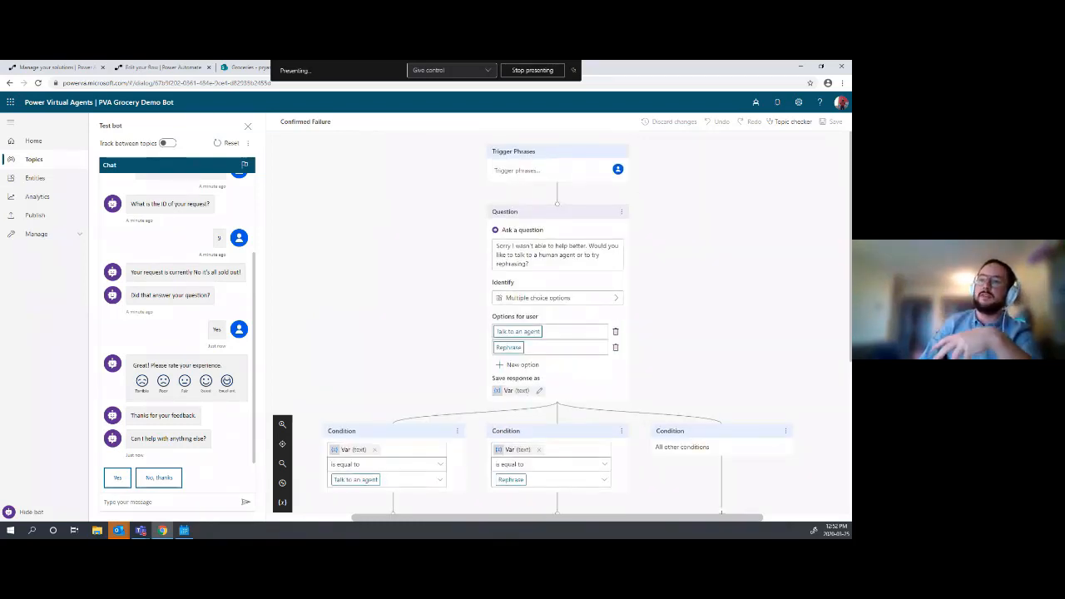
pyautogui.click(60, 159)
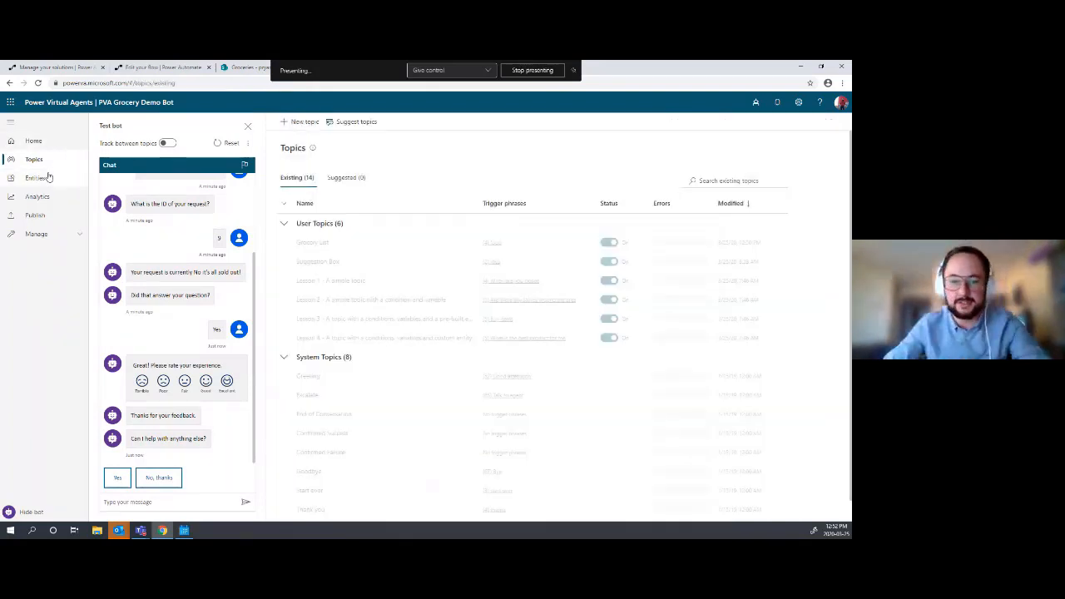